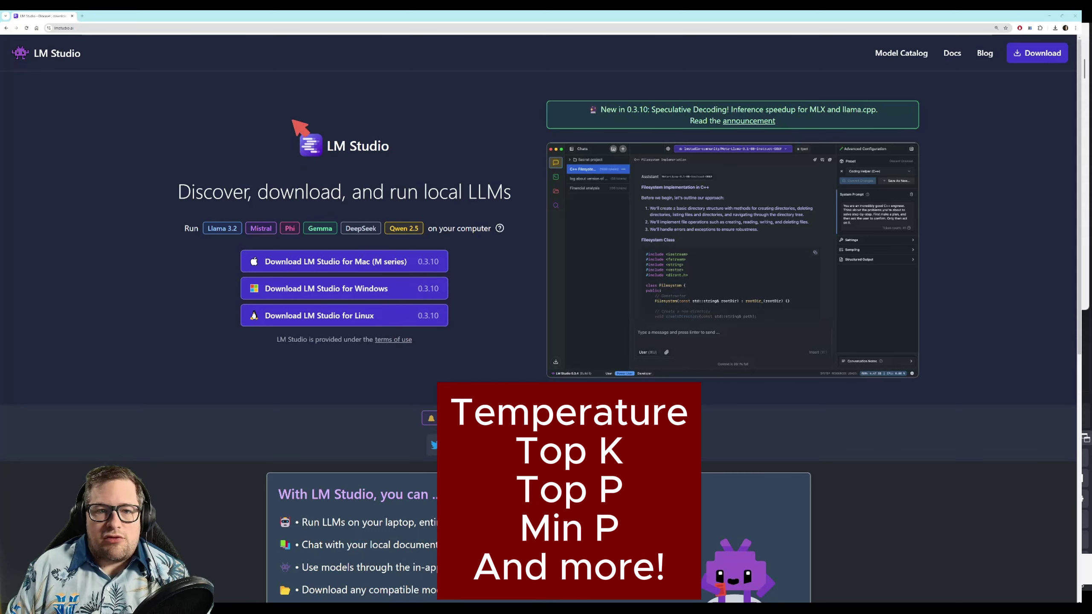
mouse_move(290, 121)
left_mouse_down()
mouse_move(296, 163)
mouse_move(375, 157)
mouse_move(398, 129)
mouse_move(285, 128)
left_mouse_up()
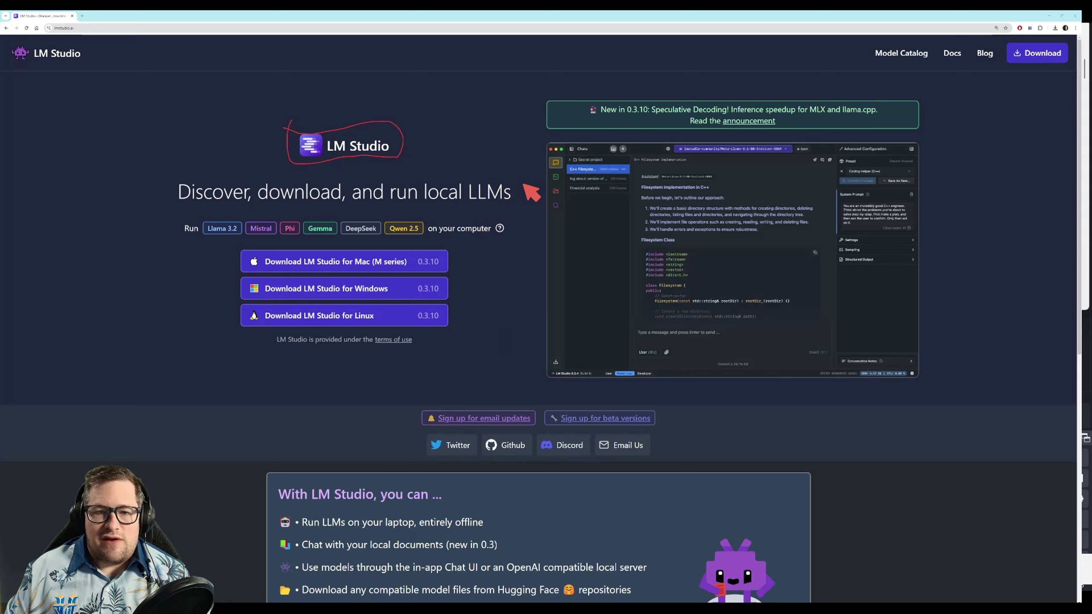
left_click_drag(522, 197, 545, 176)
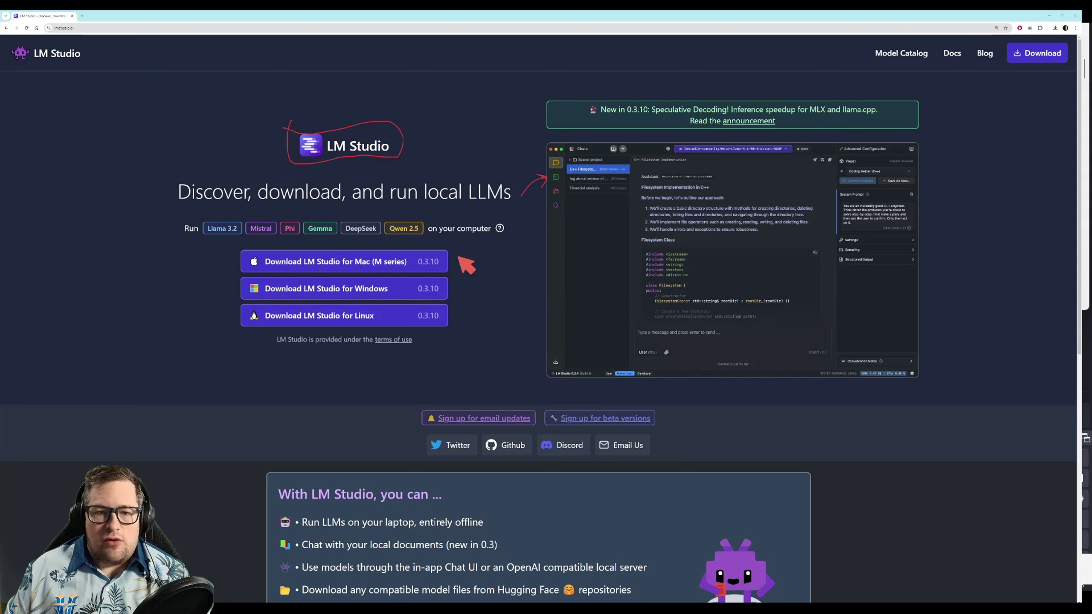
mouse_move(458, 257)
left_mouse_down()
mouse_move(475, 267)
mouse_move(478, 324)
mouse_move(465, 334)
left_mouse_up()
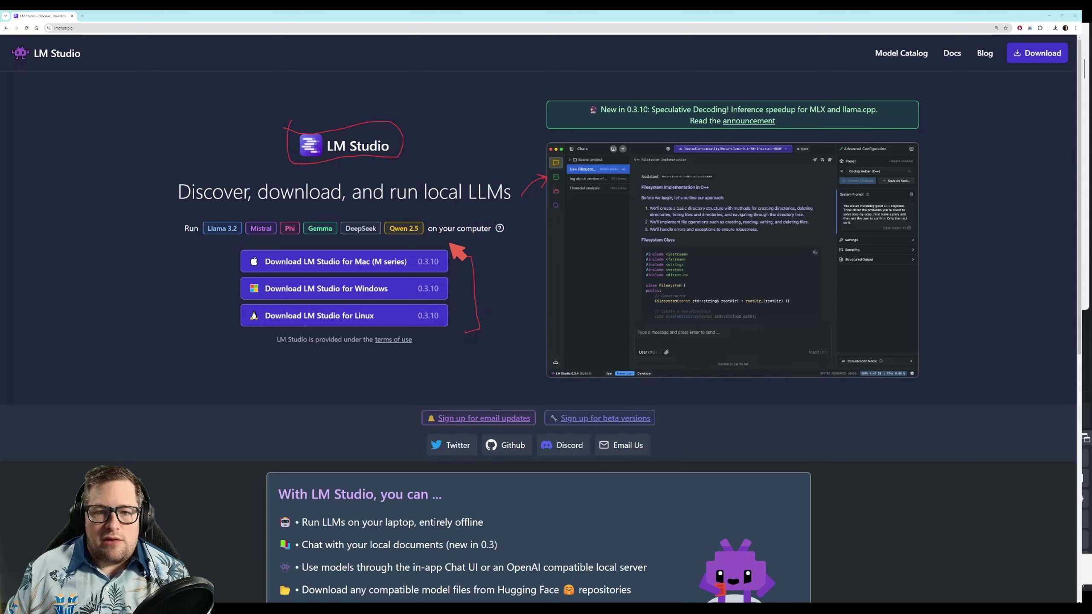
mouse_move(446, 250)
left_mouse_down()
mouse_move(416, 258)
mouse_move(446, 273)
left_mouse_up()
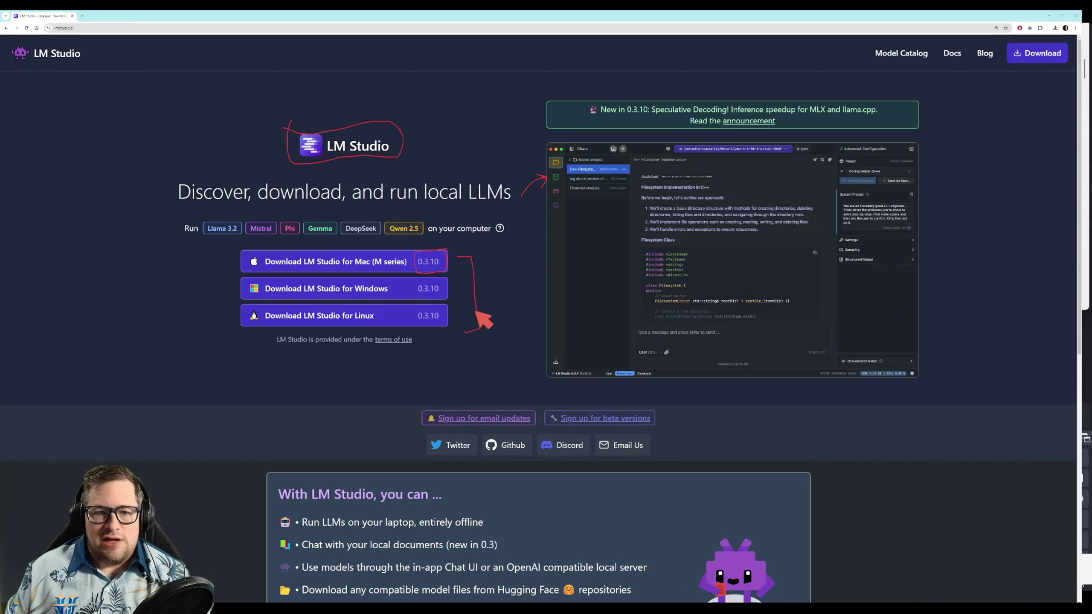
left_click_drag(440, 353, 451, 338)
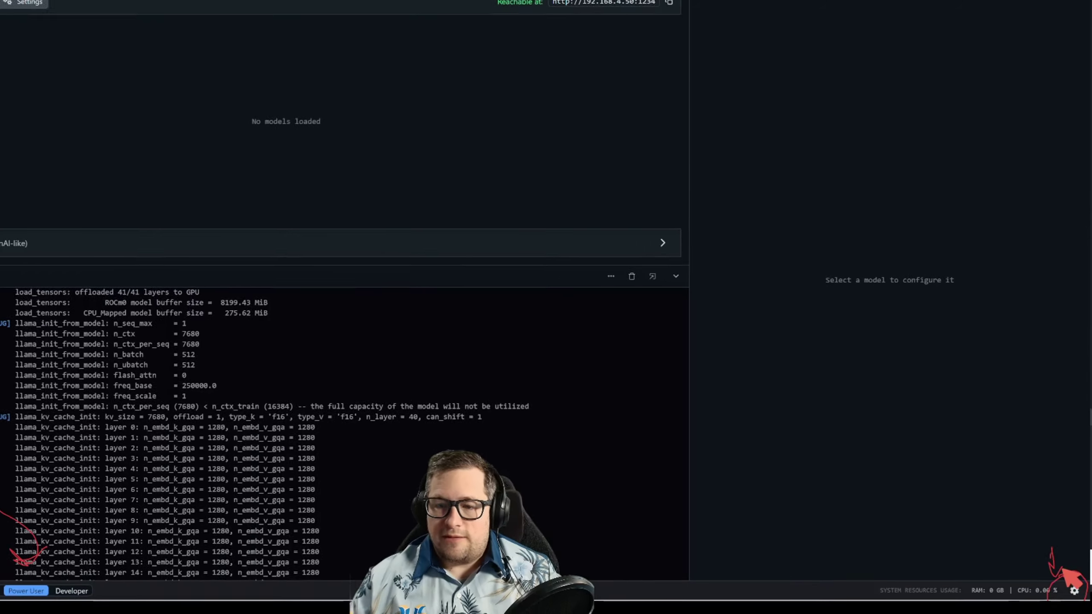
Open the app settings and switch to the Runtime section to examine the compatible runtime extension packs.
left_click(1073, 589)
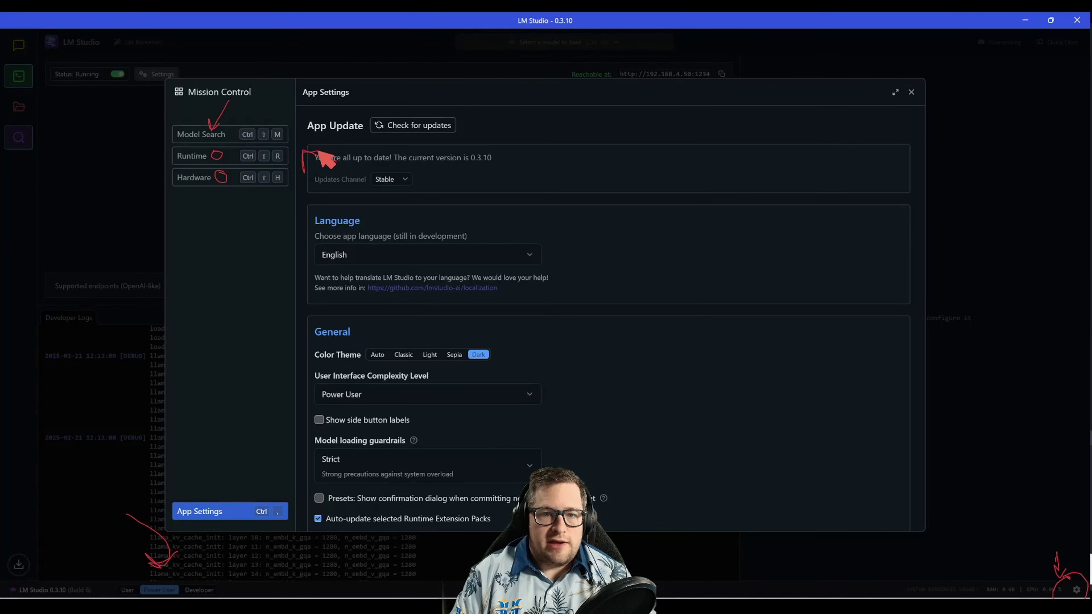
key("ctrl+shift+r")
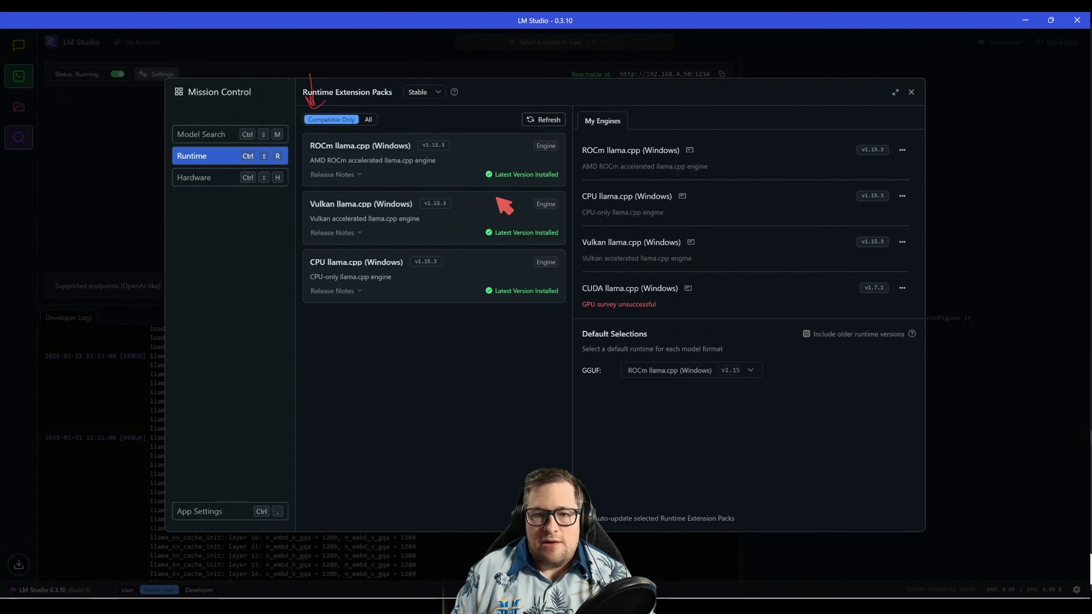
left_click_drag(484, 186, 561, 187)
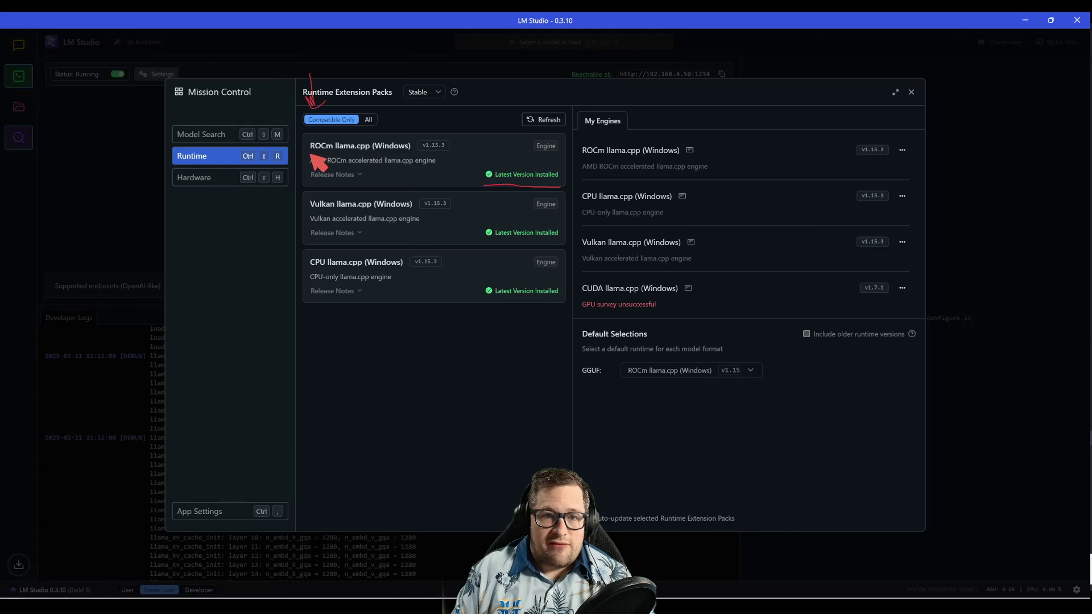
left_click_drag(311, 153, 334, 153)
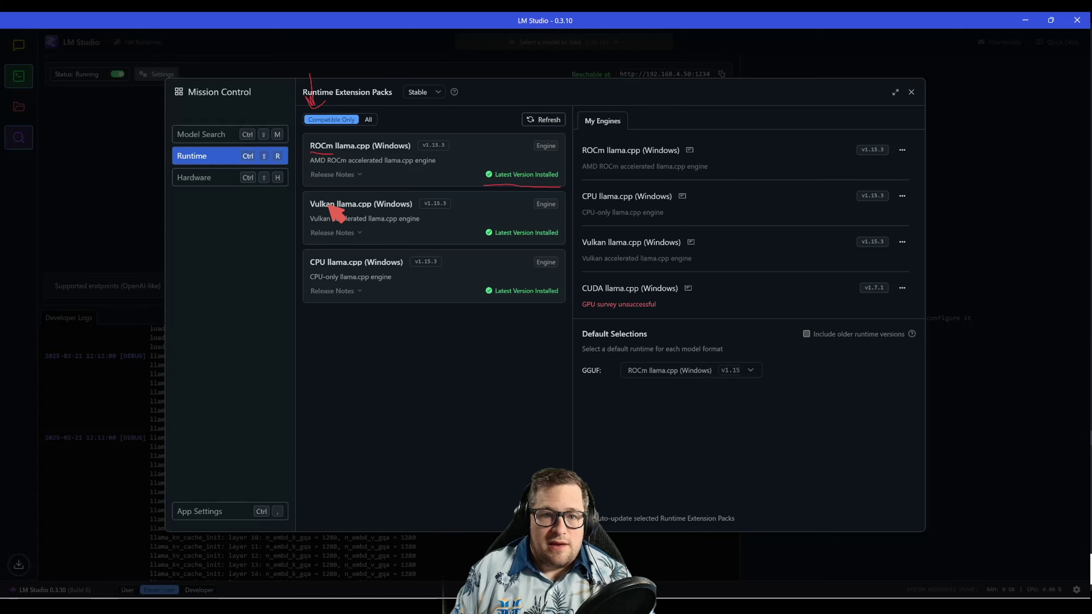
left_click_drag(303, 210, 335, 211)
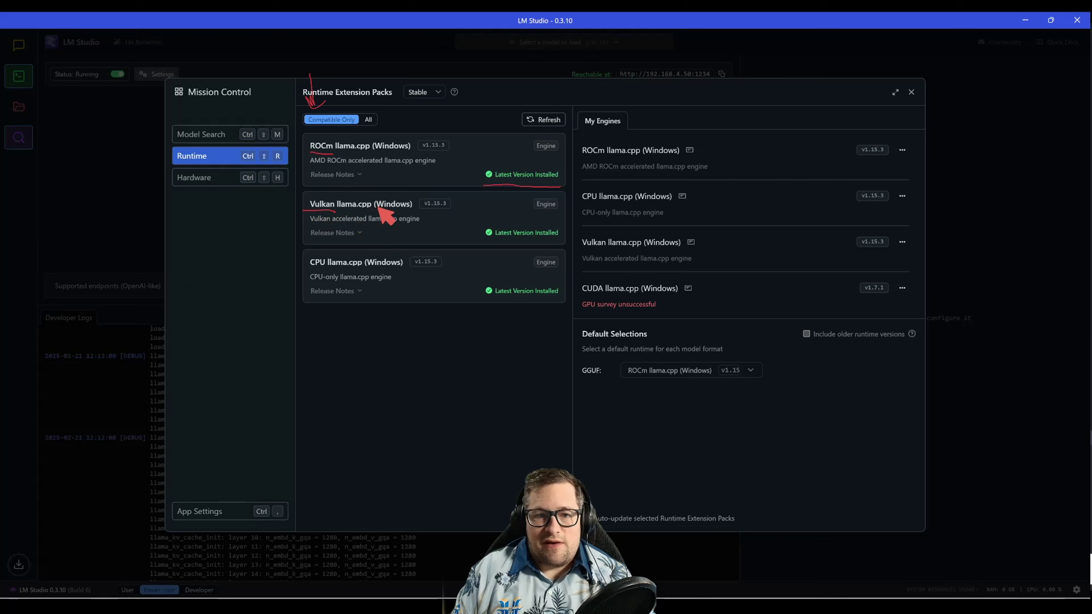
left_click_drag(452, 180, 417, 197)
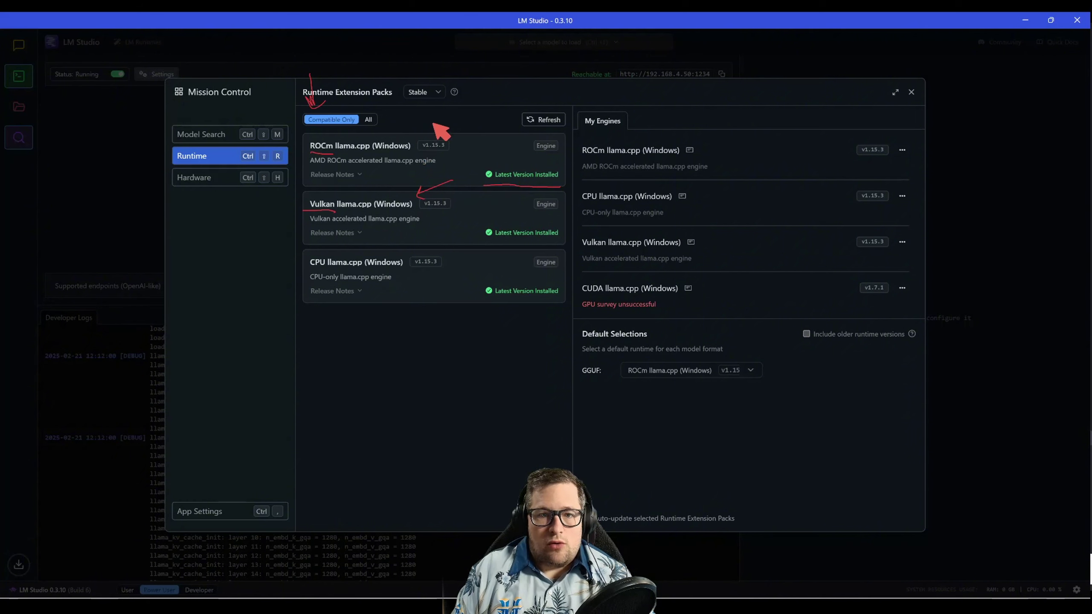
left_click_drag(434, 124, 404, 137)
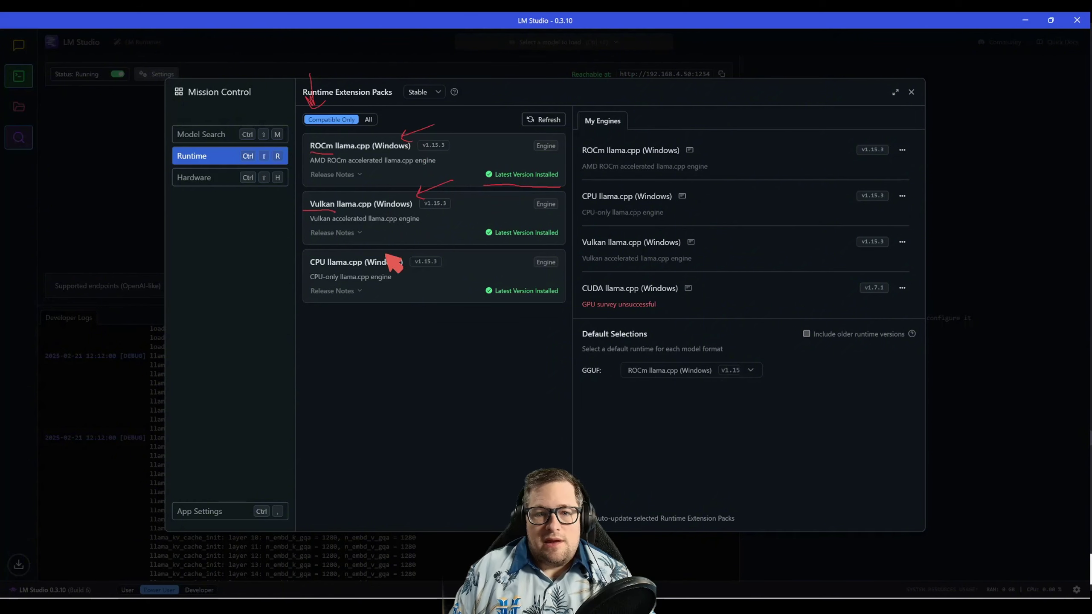
left_click_drag(277, 291, 307, 267)
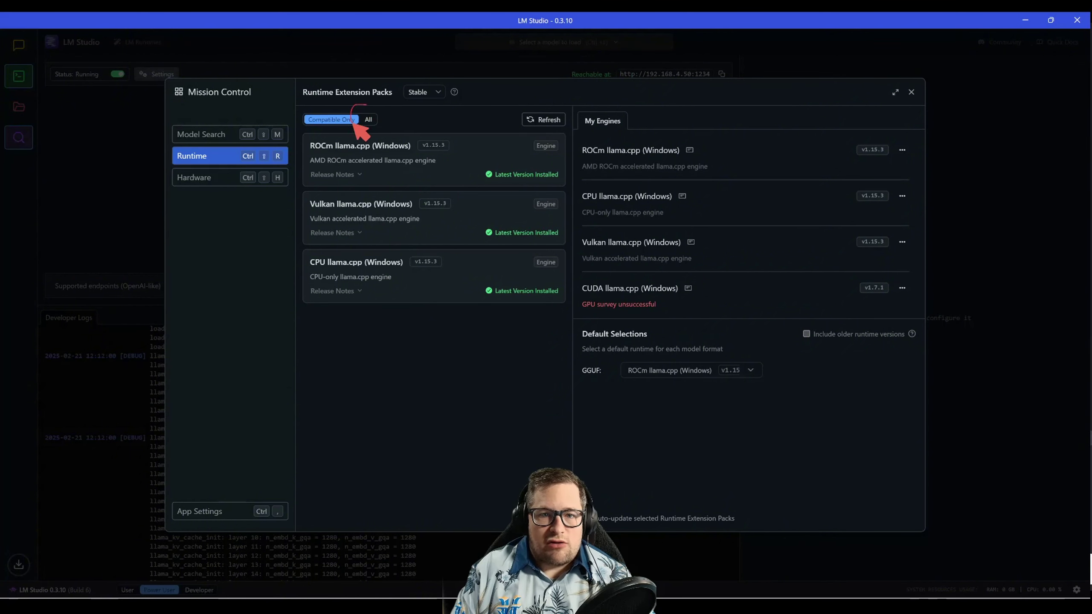
Show all runtime extension packs, including those incompatible with this machine, and look through the full list.
left_click(366, 116)
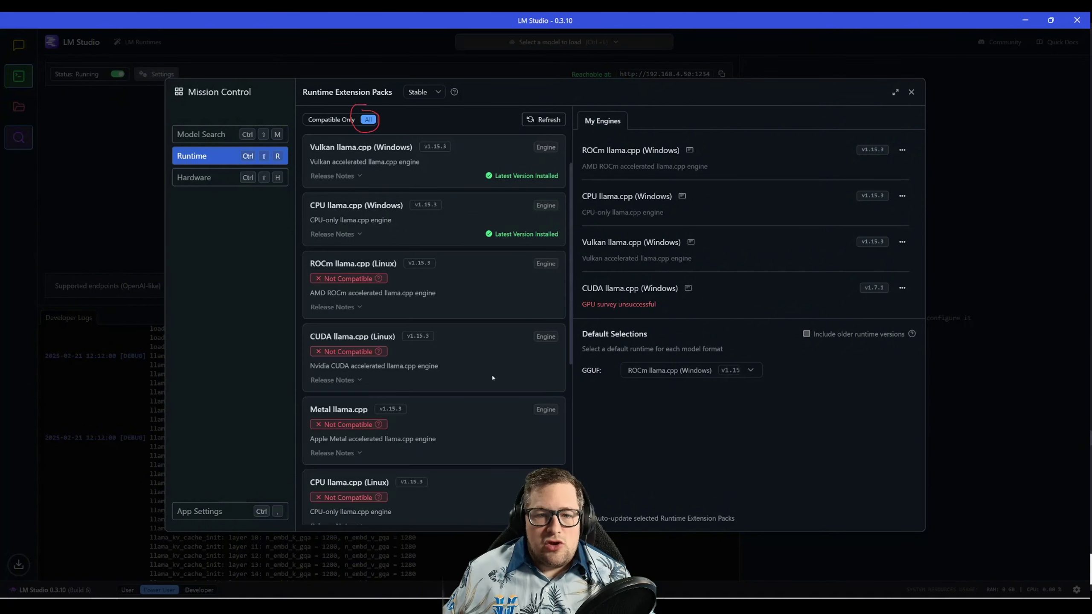
scroll(498, 378, "down", 2)
scroll(455, 382, "down", 5)
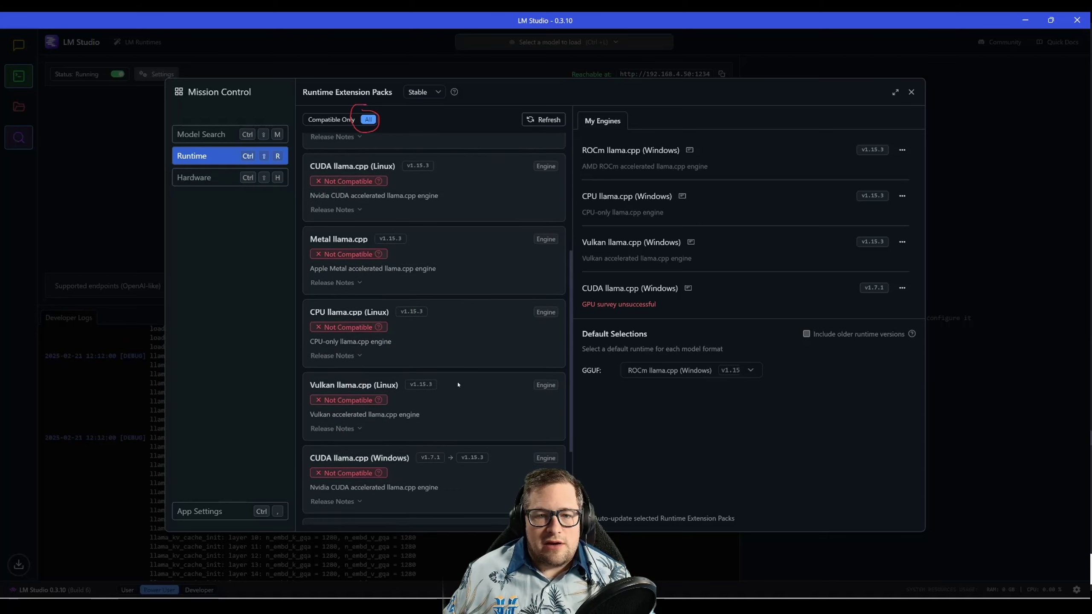
left_click_drag(386, 368, 360, 382)
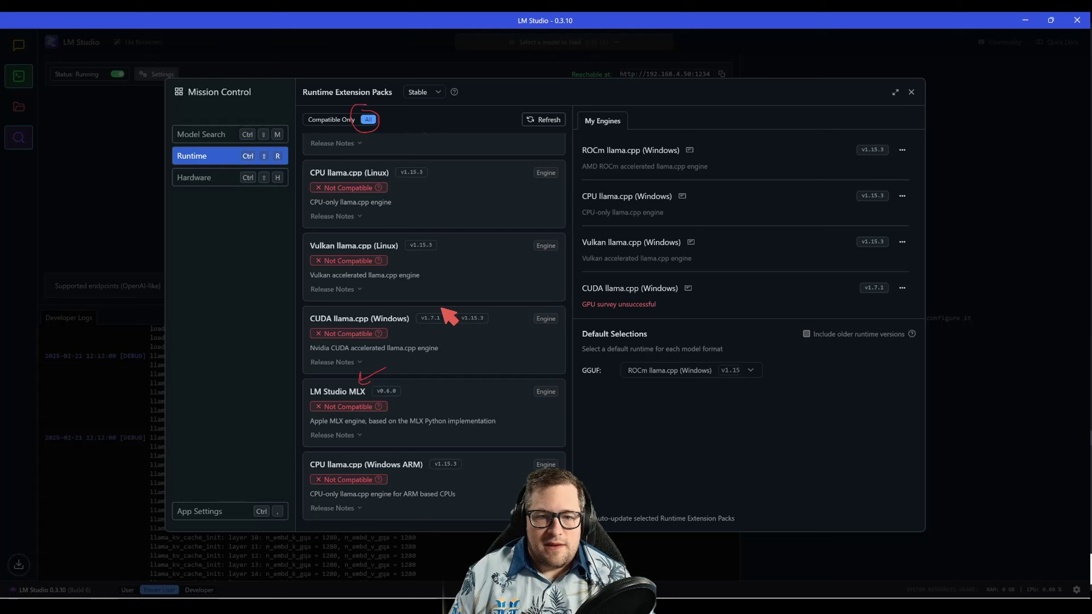
left_click_drag(468, 253, 389, 232)
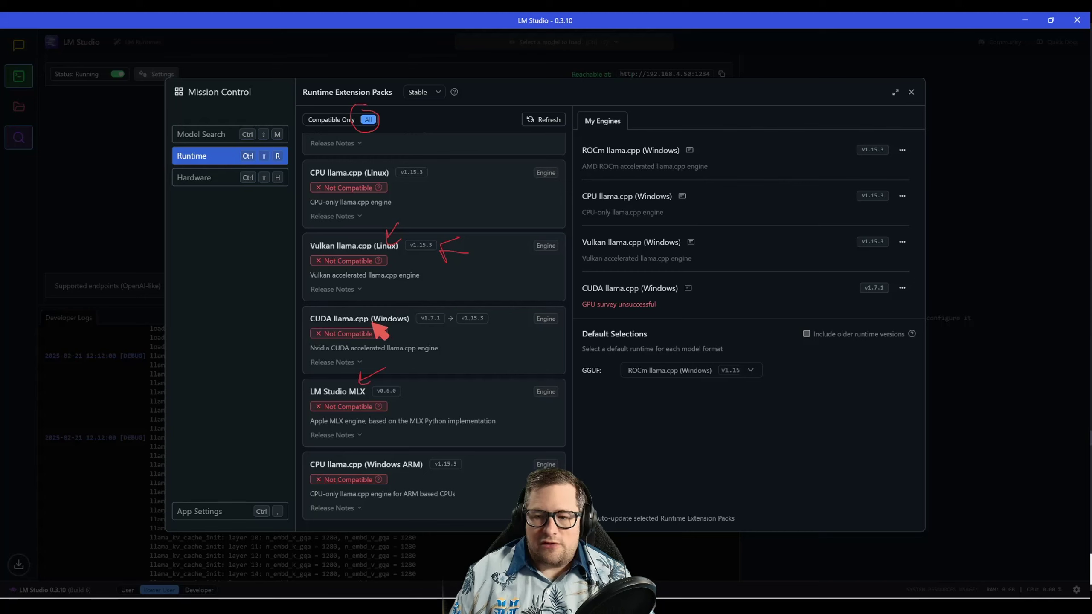
key("e")
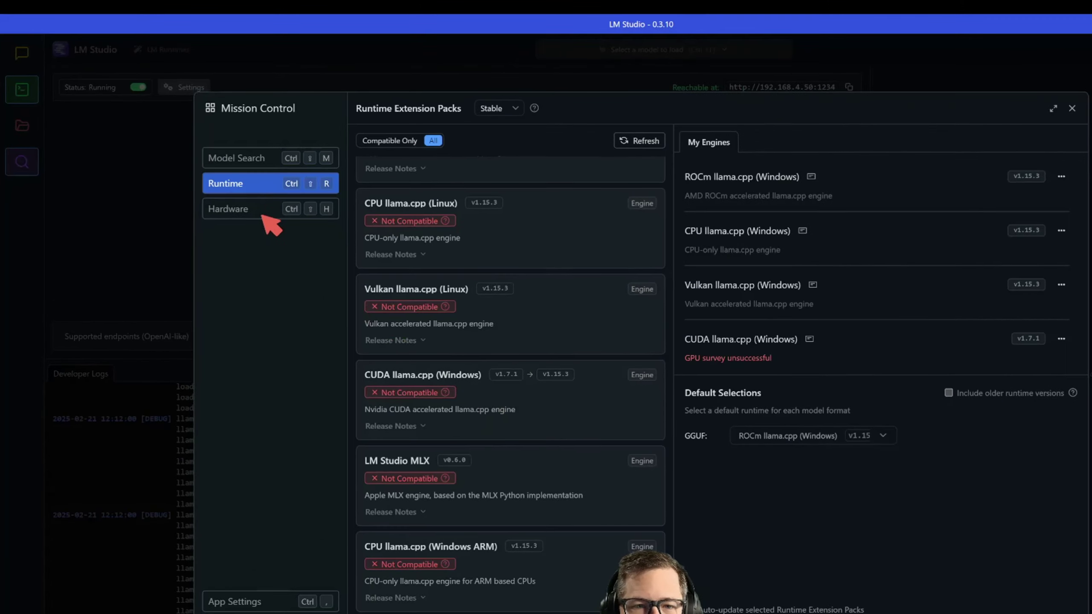
Examine the CPU, memory capacity and GPU details in the Hardware section, and close Mission Control after viewing App Settings.
left_click_drag(222, 182, 222, 211)
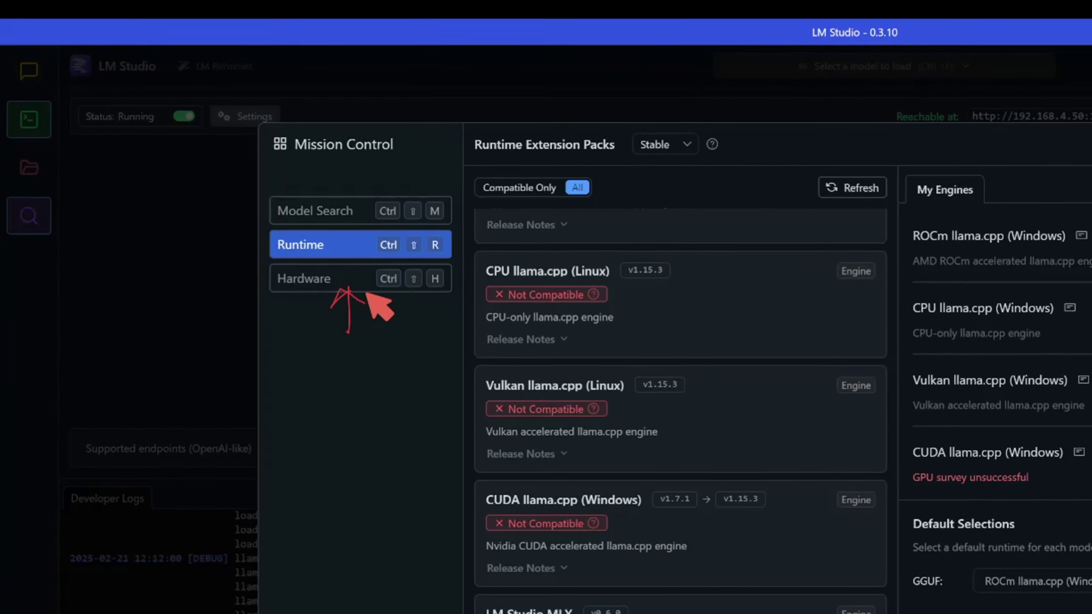
left_click_drag(269, 251, 296, 246)
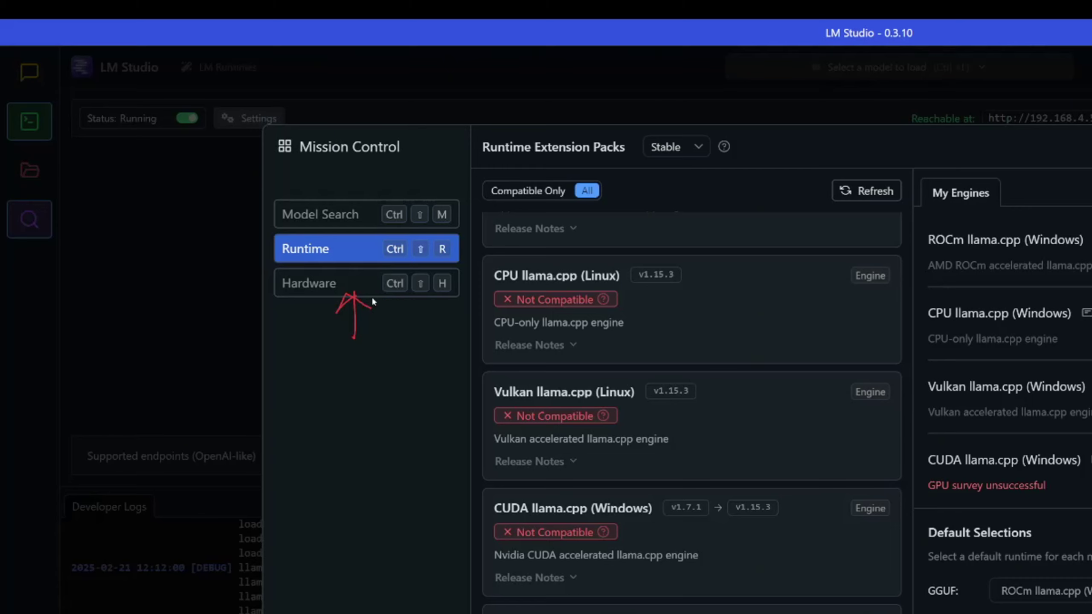
left_click(306, 293)
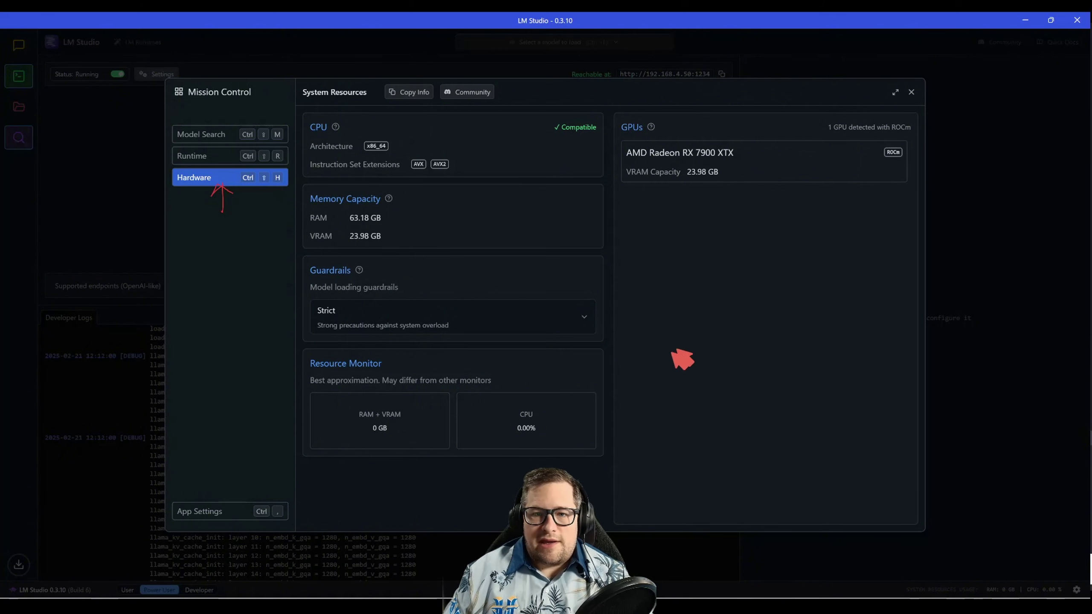
mouse_move(701, 234)
left_mouse_down()
mouse_move(712, 198)
mouse_move(722, 211)
left_mouse_up()
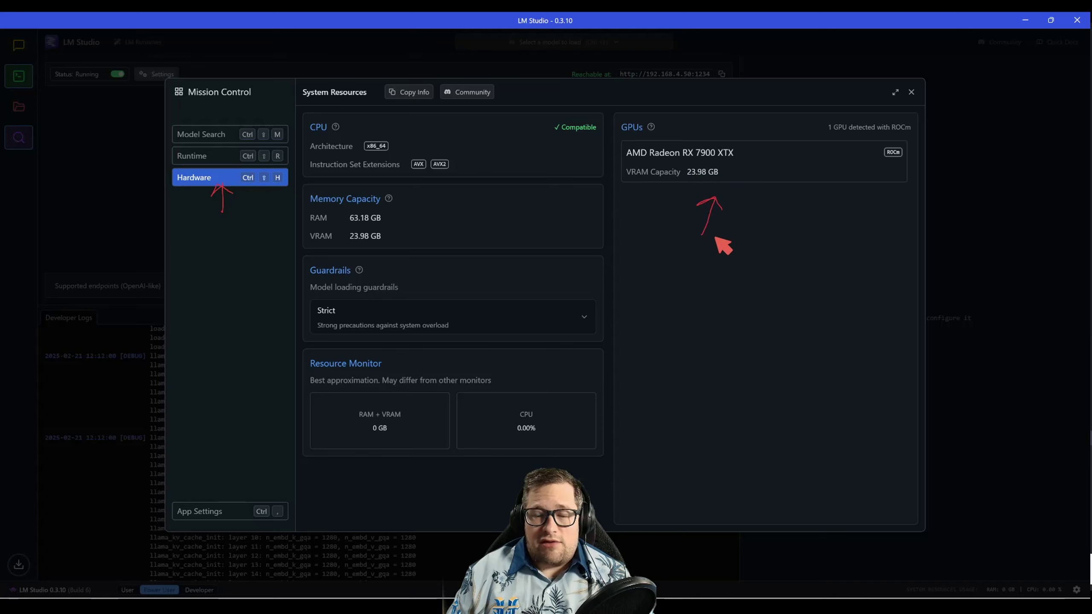
left_click_drag(685, 186, 722, 184)
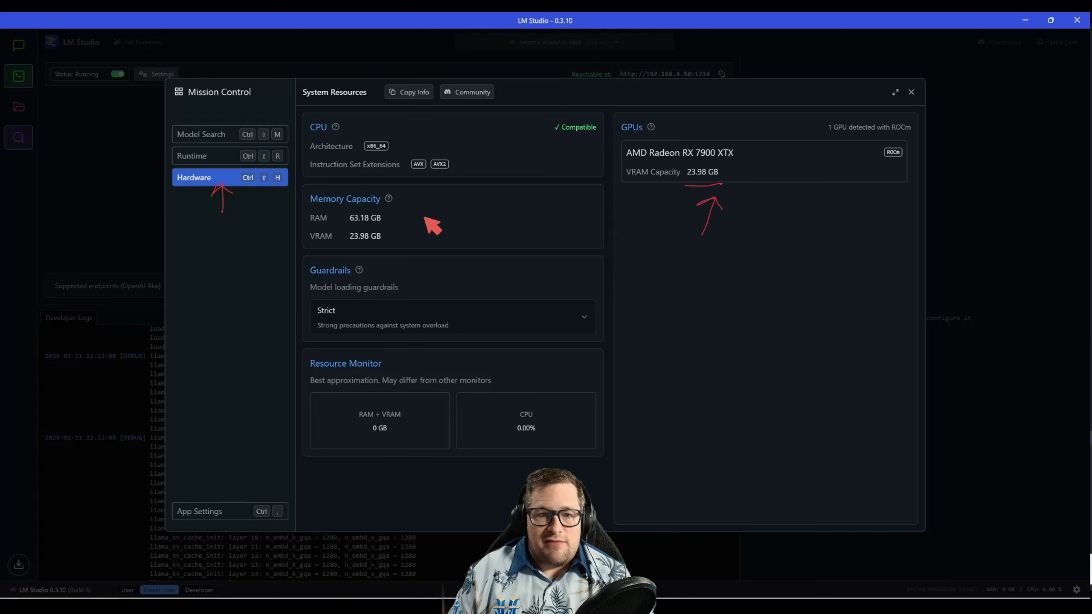
mouse_move(398, 219)
left_mouse_down()
mouse_move(420, 220)
mouse_move(406, 227)
left_mouse_up()
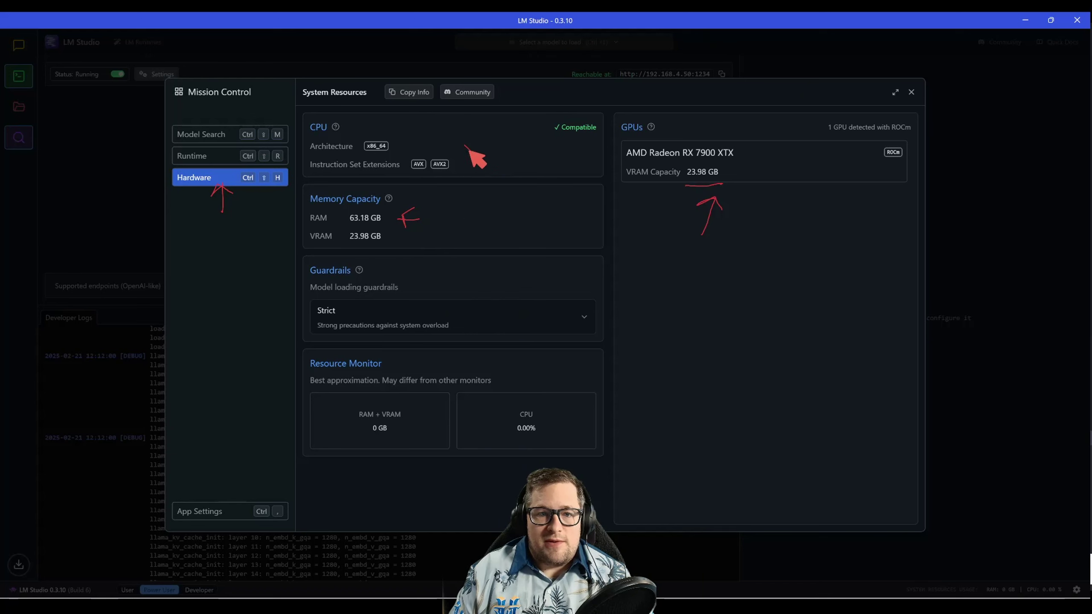
mouse_move(465, 145)
left_mouse_down()
mouse_move(480, 158)
mouse_move(468, 151)
mouse_move(462, 164)
left_mouse_up()
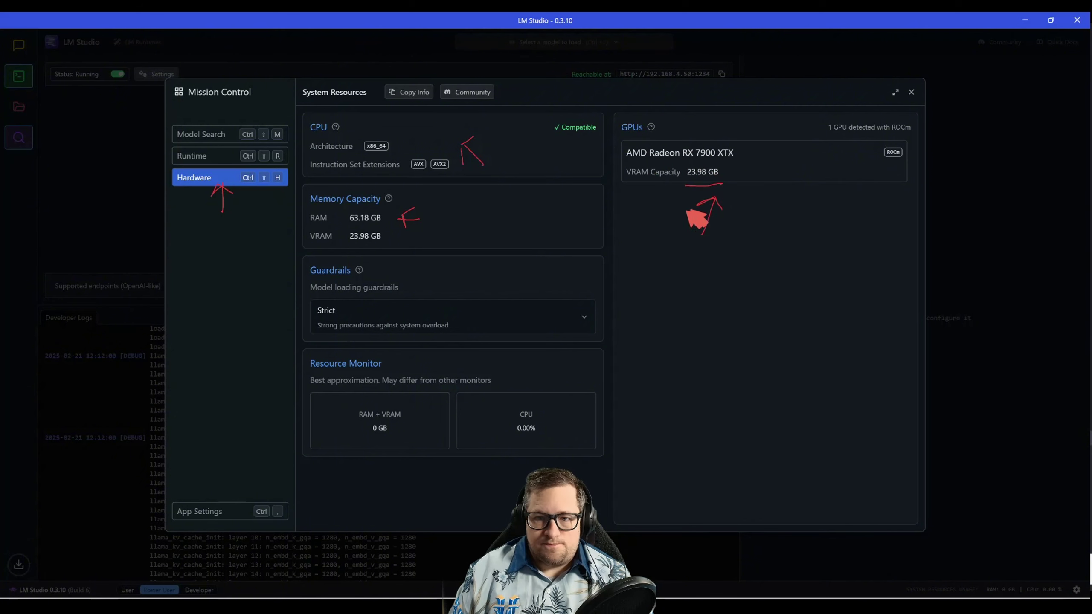
mouse_move(661, 229)
left_mouse_down()
mouse_move(692, 197)
mouse_move(690, 211)
left_mouse_up()
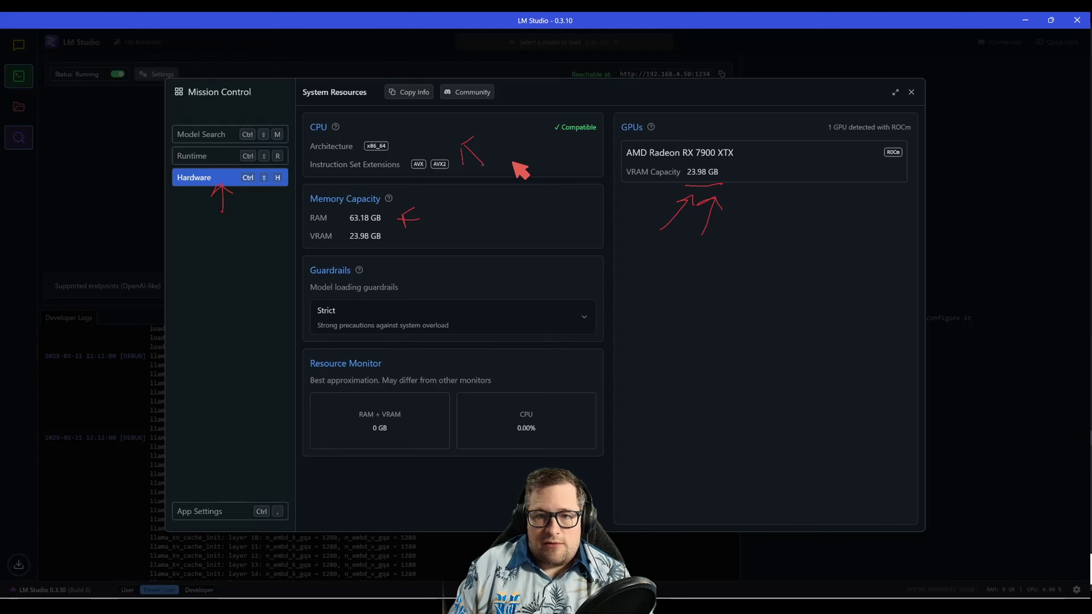
mouse_move(699, 132)
left_mouse_down()
mouse_move(643, 127)
mouse_move(739, 148)
left_mouse_up()
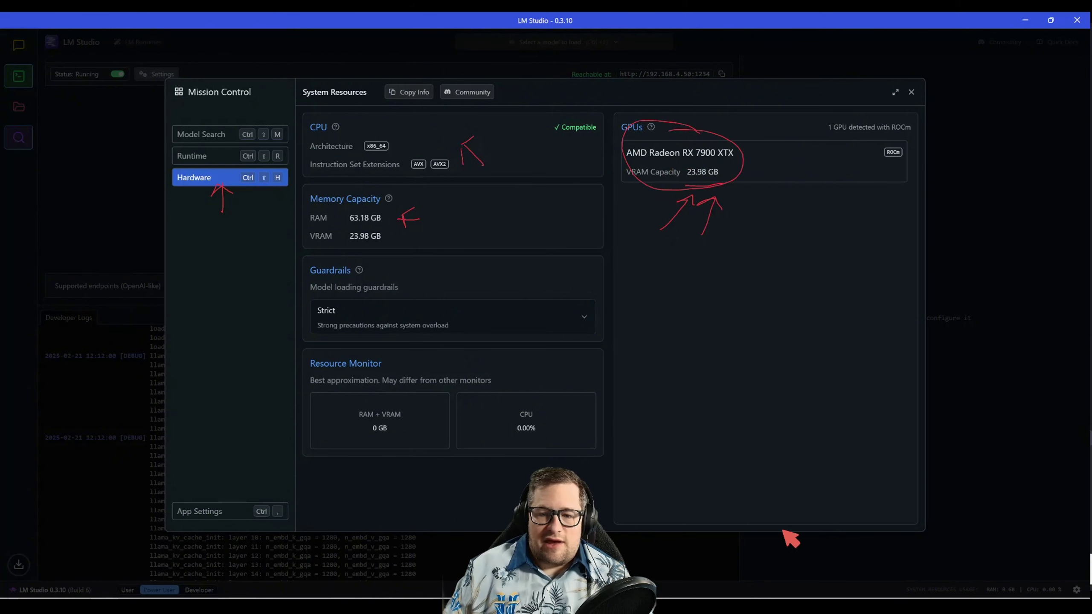
key("ctrl+comma")
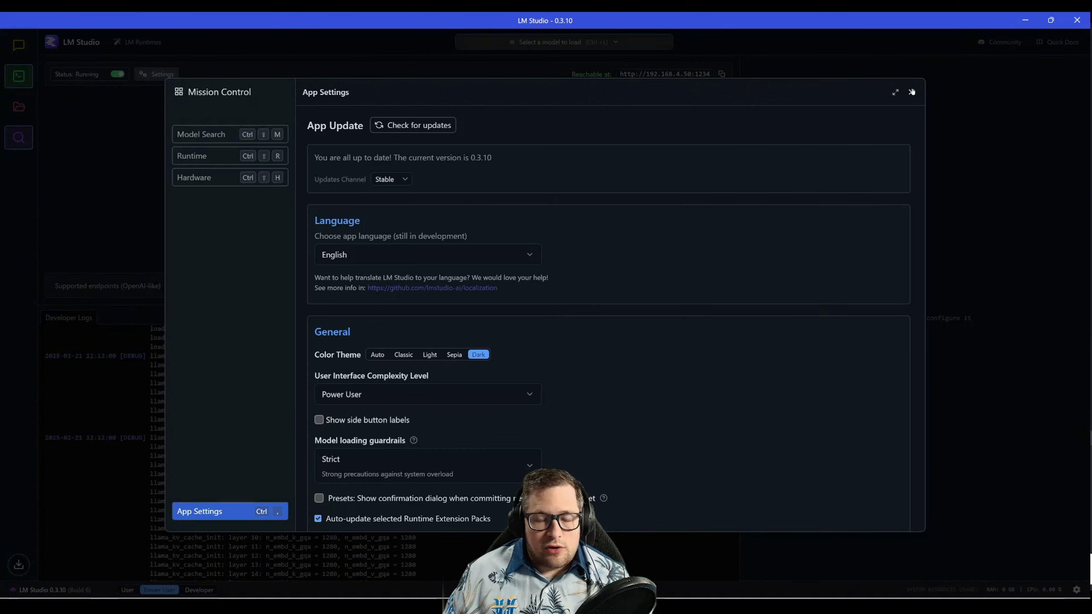
left_click(912, 92)
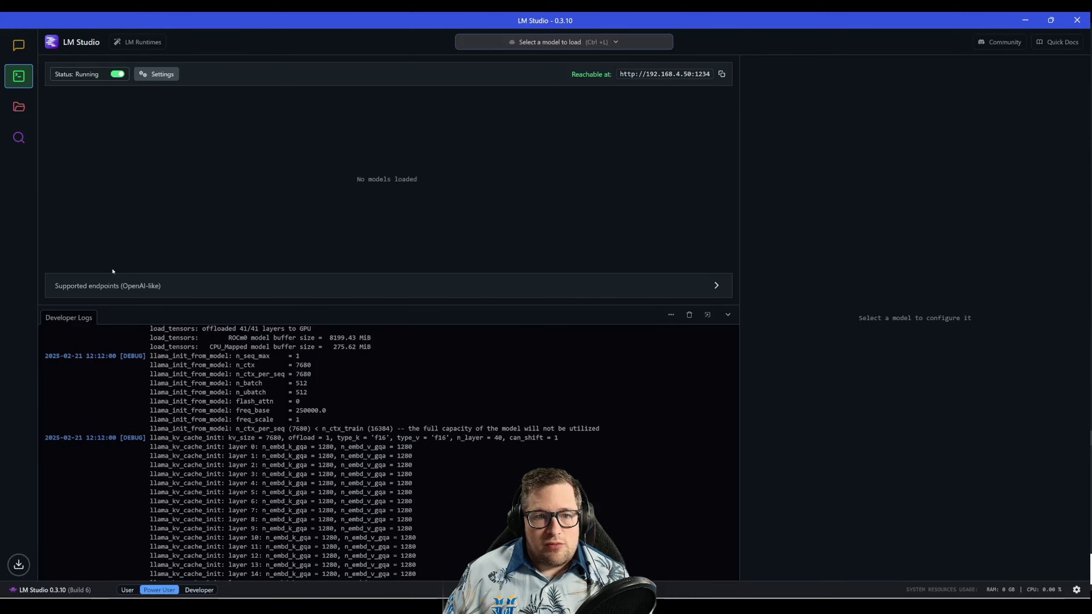
Open the model search with an empty query and examine the quantization and download size of Qwen2.5 7B Instruct 1M.
left_click(20, 140)
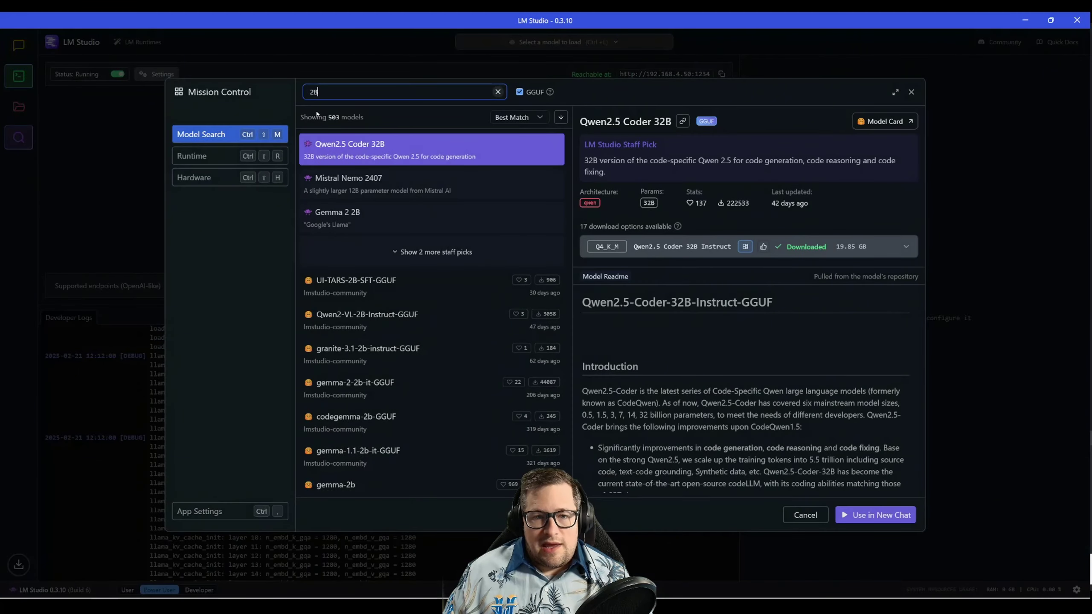
key("BackSpace")
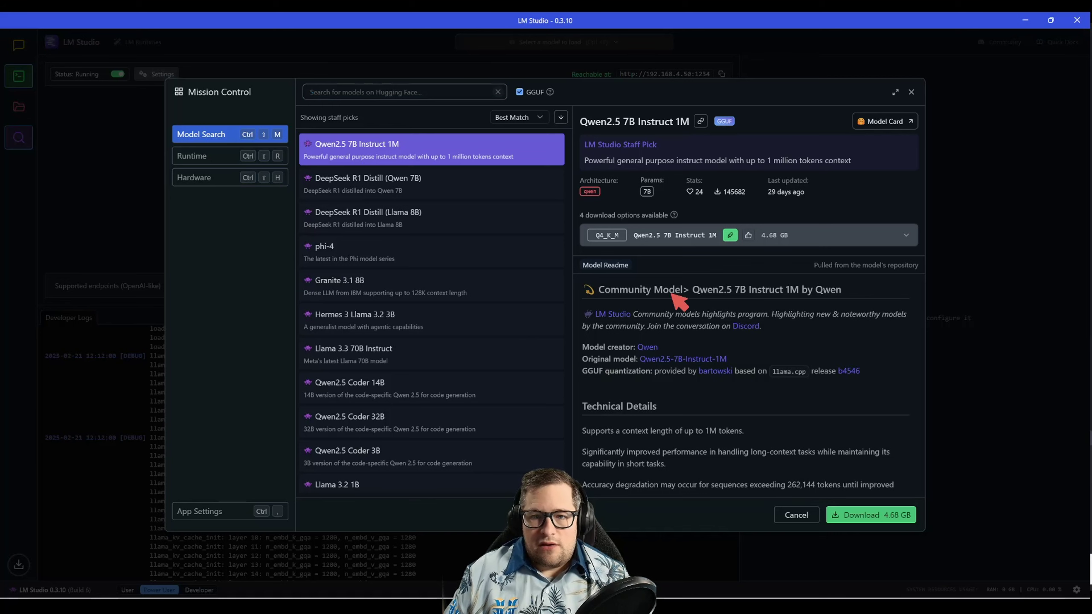
mouse_move(576, 277)
left_mouse_down()
mouse_move(594, 252)
mouse_move(602, 258)
left_mouse_up()
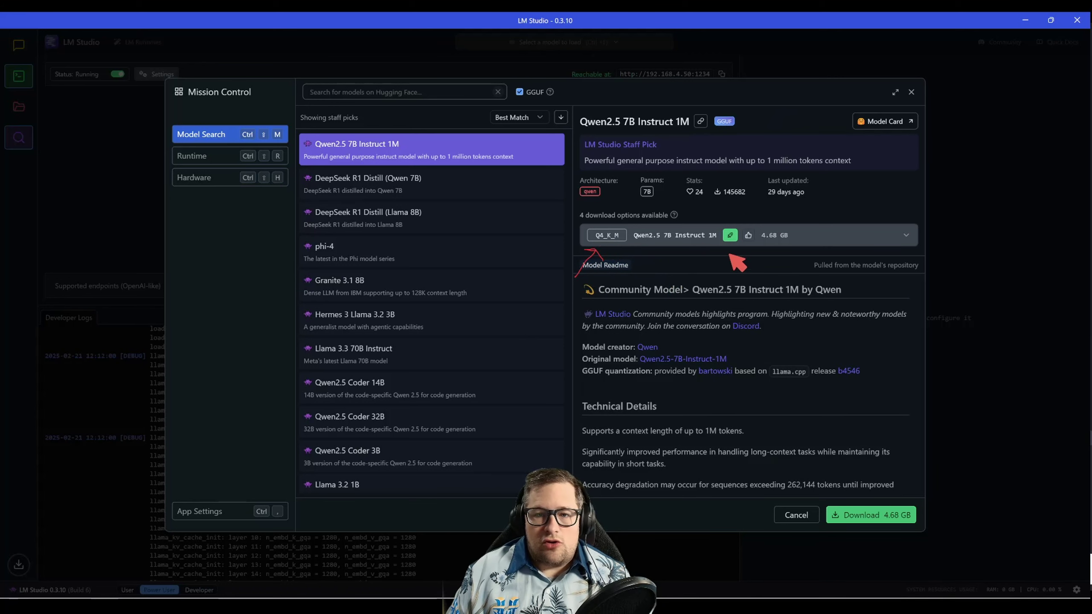
left_click_drag(750, 245, 796, 246)
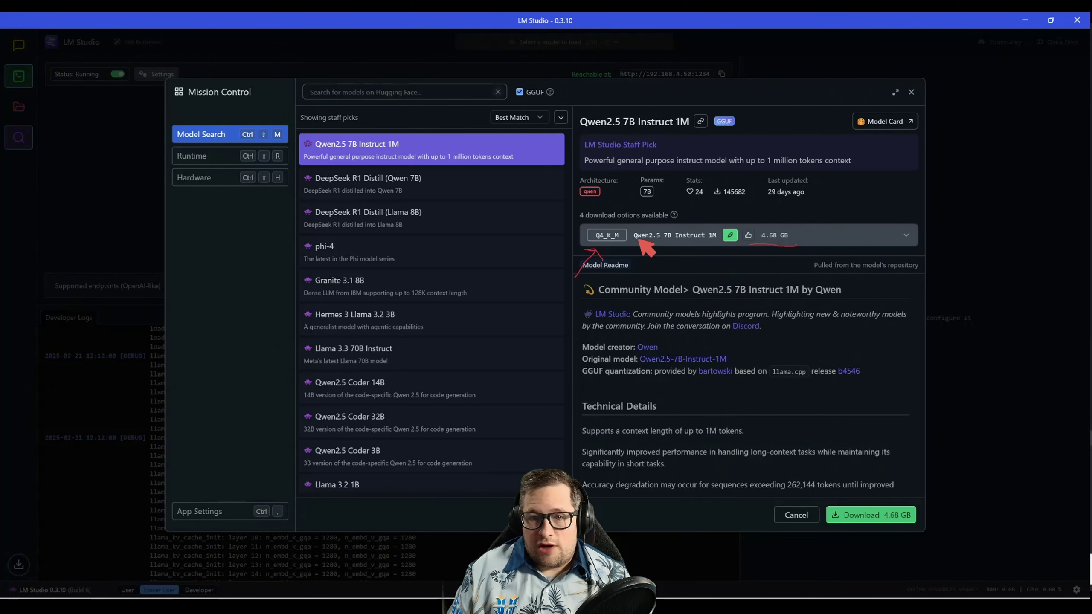
mouse_move(786, 218)
left_mouse_down()
mouse_move(751, 255)
mouse_move(804, 237)
mouse_move(788, 217)
left_mouse_up()
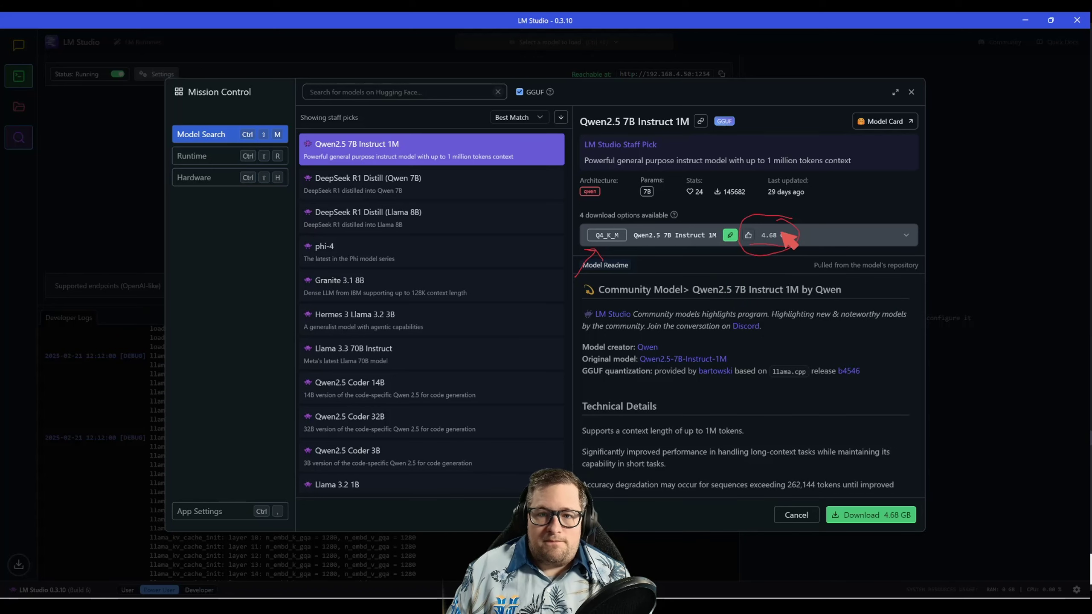
mouse_move(814, 197)
left_mouse_down()
mouse_move(823, 212)
mouse_move(877, 195)
left_mouse_up()
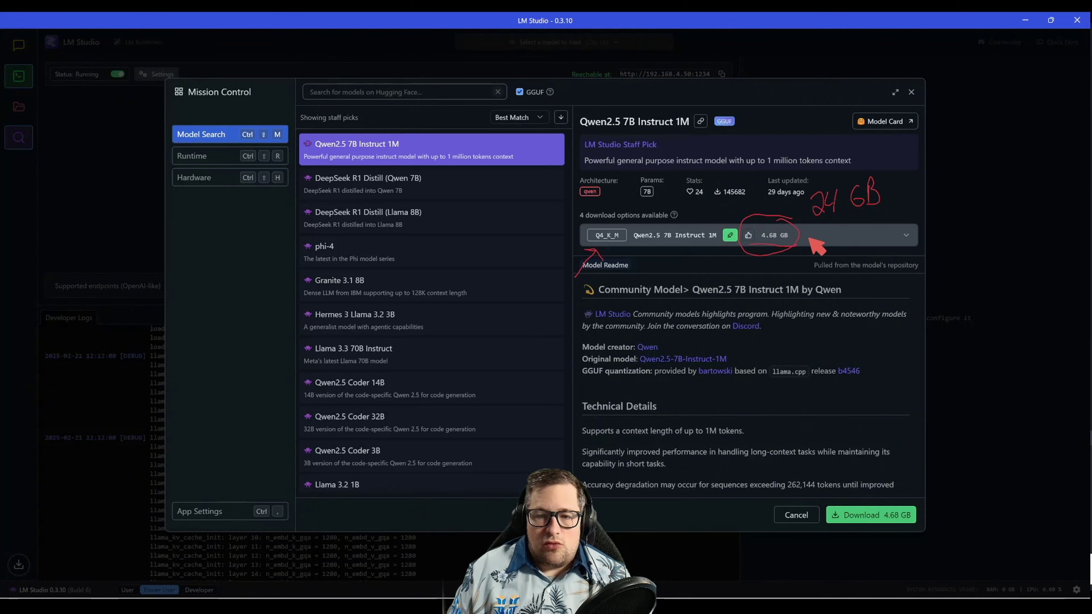
Search the model library for "gemma" and examine the quantizations and download sizes offered for Gemma 2 2B, keeping Q4_K_M selected.
mouse_move(810, 237)
left_mouse_down()
mouse_move(834, 239)
mouse_move(879, 208)
left_mouse_up()
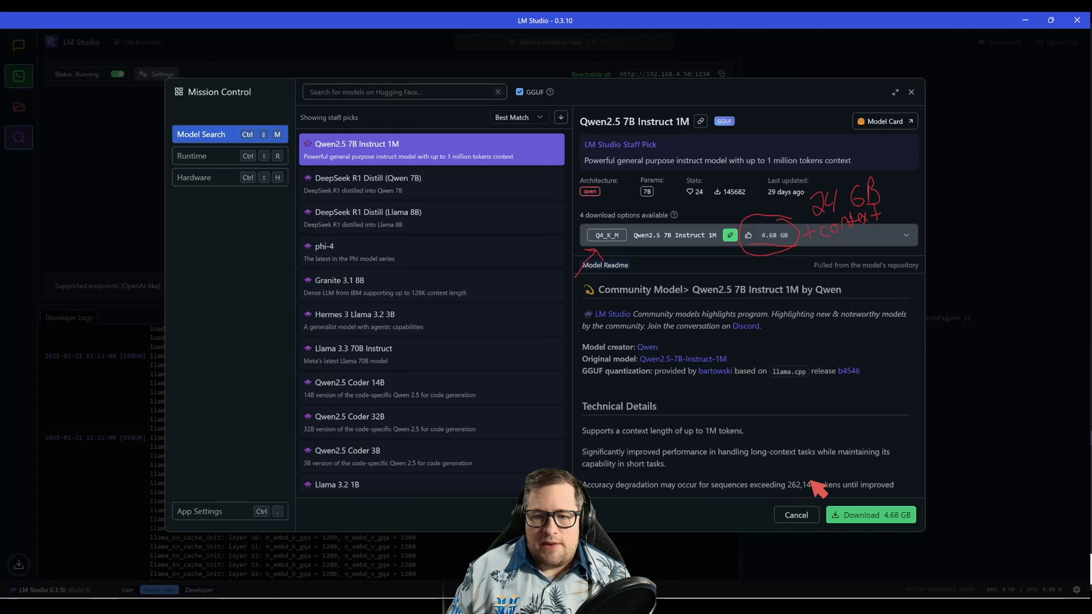
left_click_drag(832, 451, 853, 488)
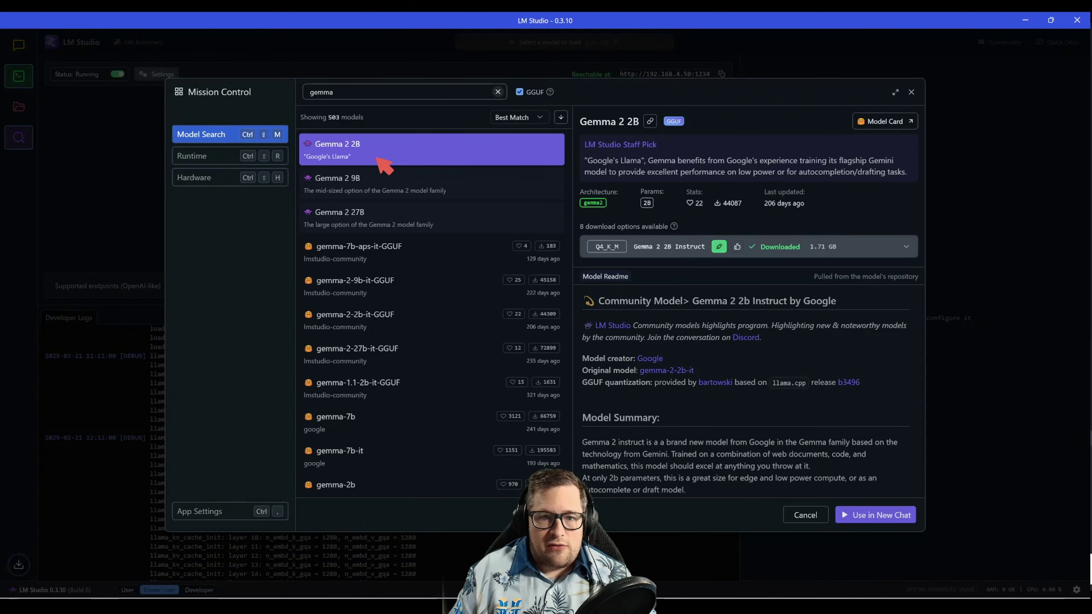
left_click_drag(392, 195, 394, 163)
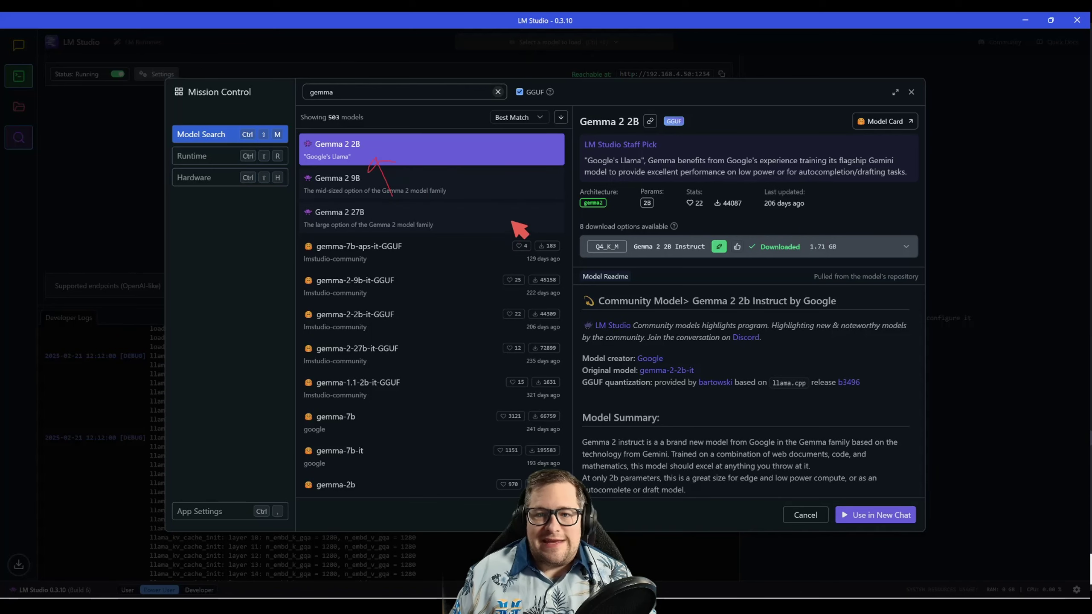
left_click_drag(804, 255, 841, 252)
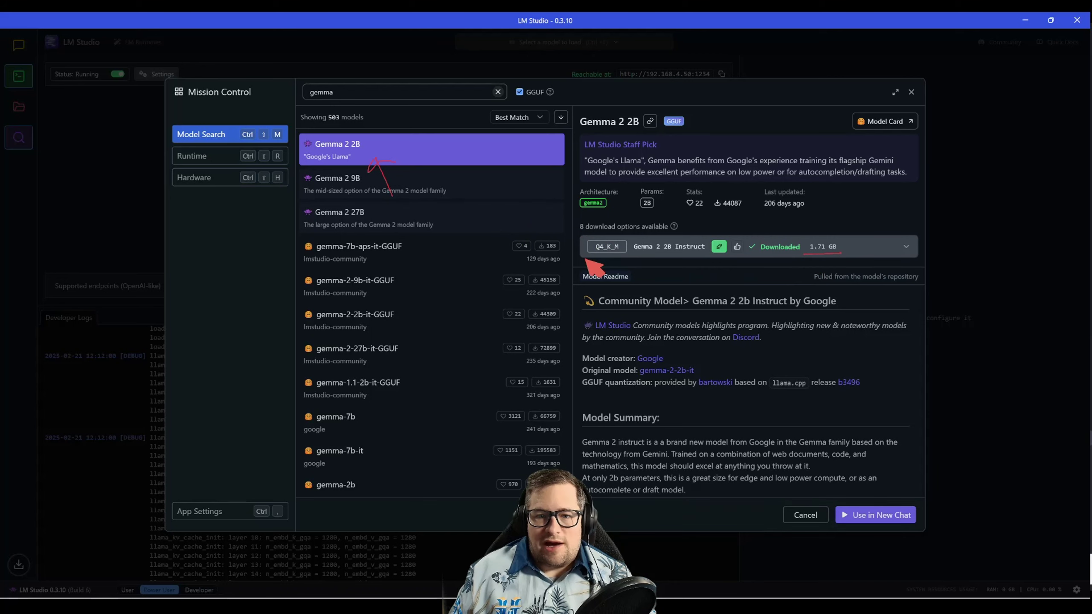
left_click_drag(586, 259, 625, 259)
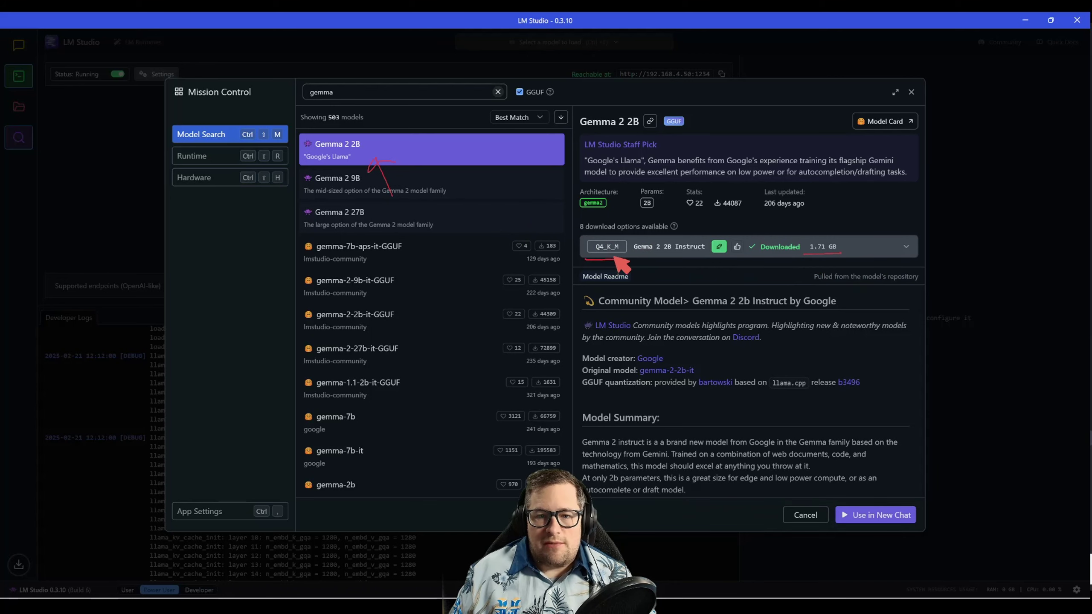
left_click(604, 250)
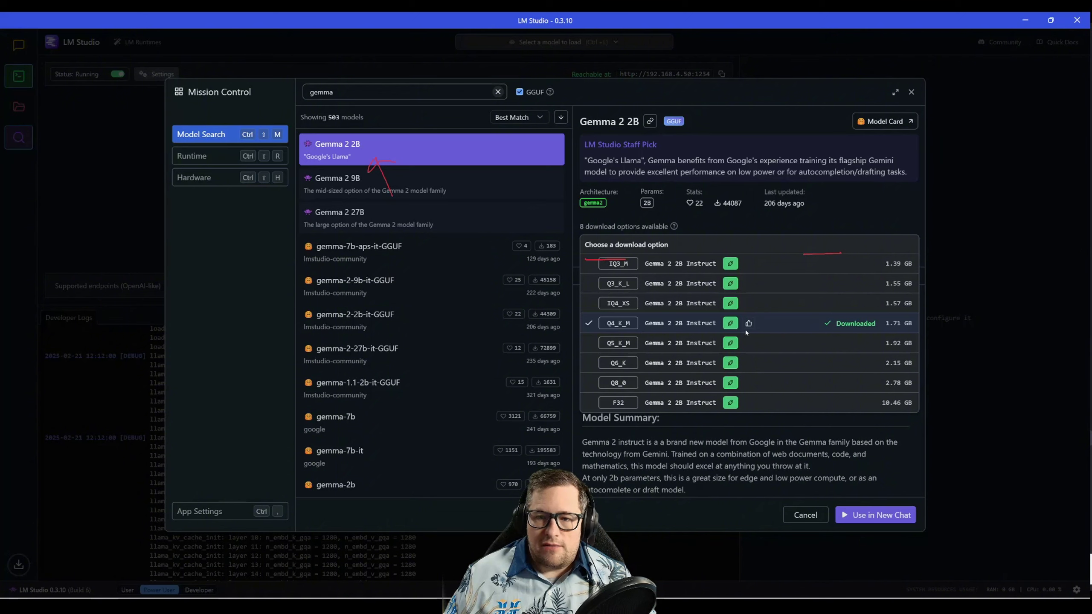
left_click(718, 331)
mouse_move(855, 492)
left_mouse_down()
mouse_move(813, 443)
mouse_move(848, 486)
mouse_move(858, 473)
left_mouse_up()
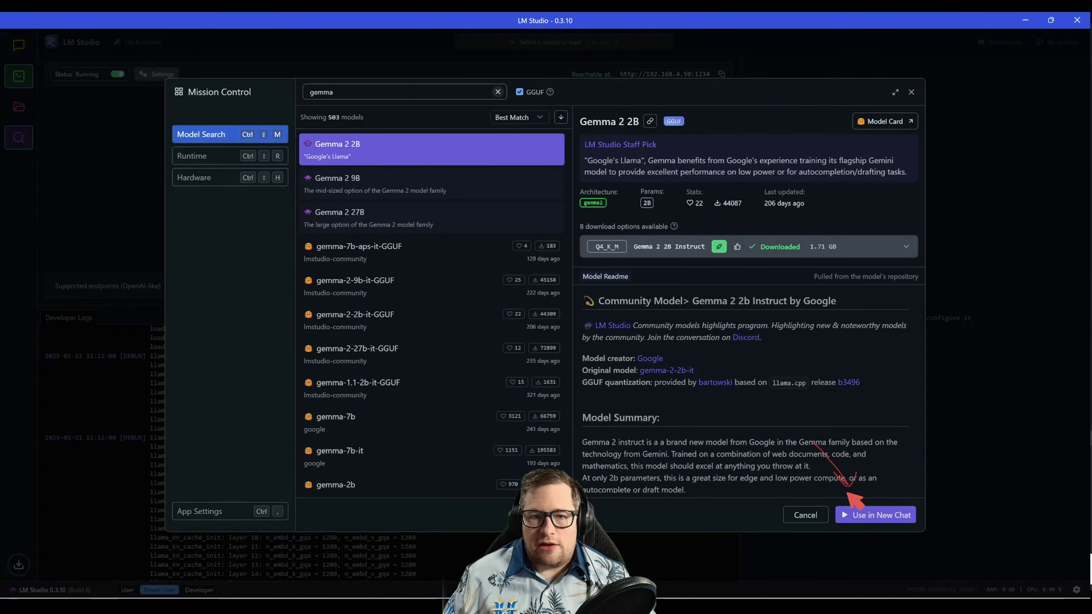
key("Escape")
Select Gemma 2 9B in the search results and download its 5.76 GB Q4_K_M version.
left_click(431, 183)
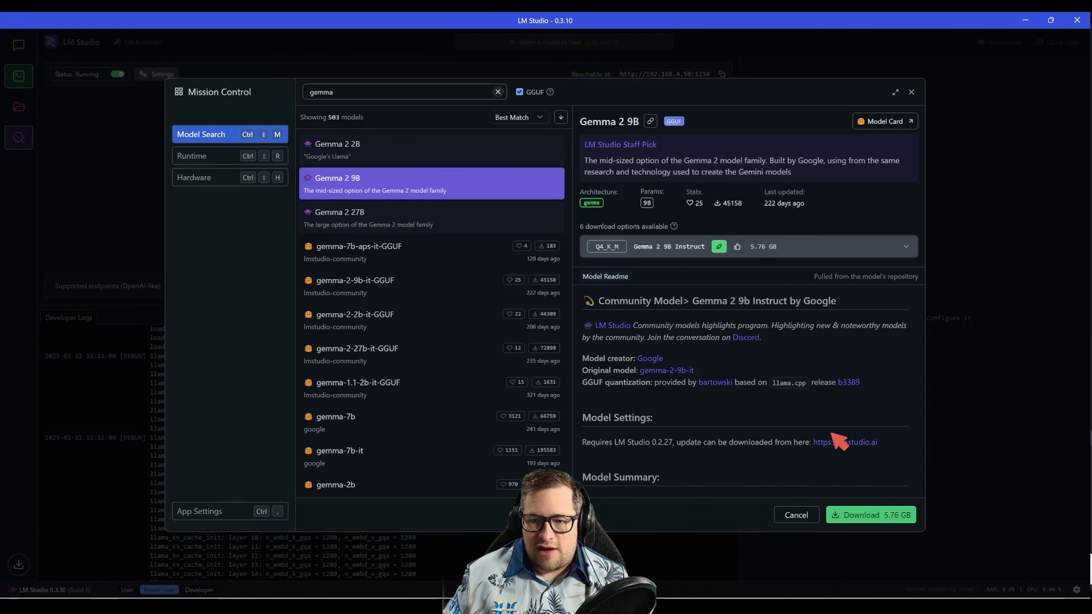
left_click_drag(832, 433, 845, 481)
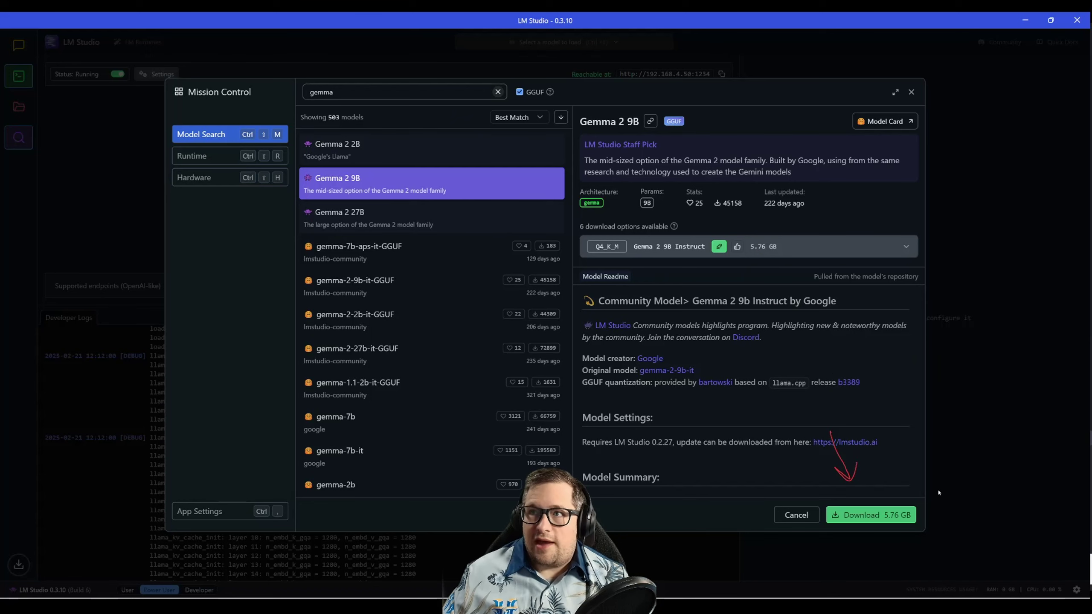
left_click(855, 518)
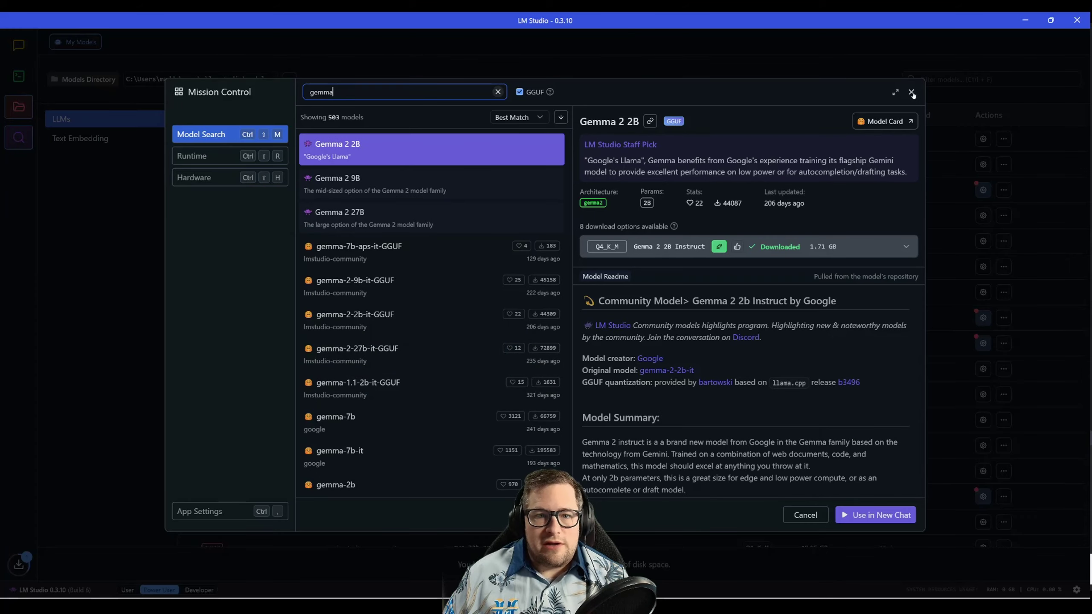
Close the model search and examine the downloaded LLMs and text embedding models in My Models, including their quantizations and sizes.
left_click(911, 92)
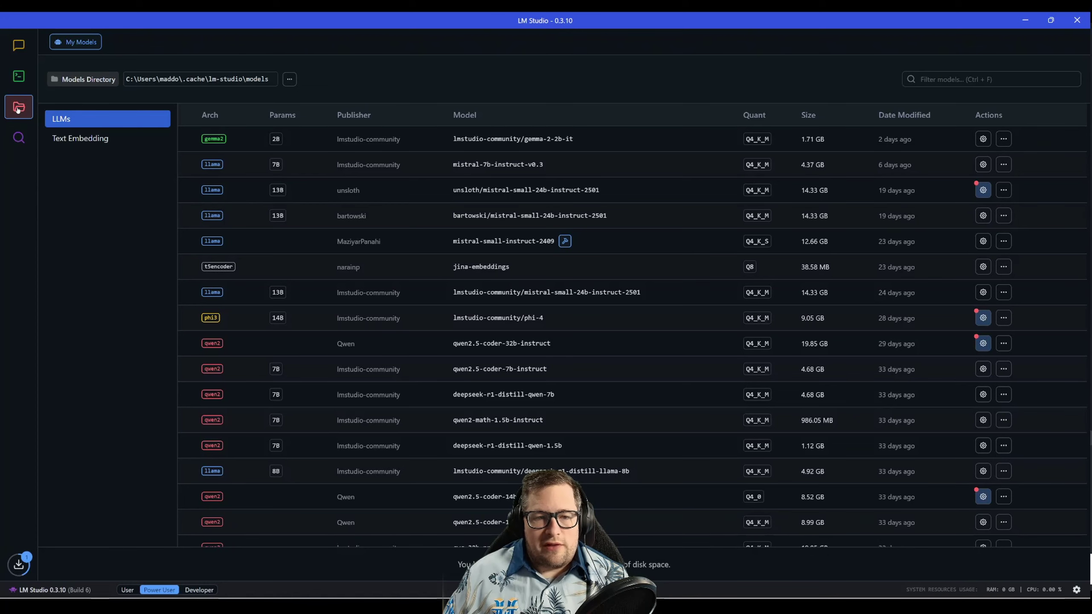
left_click(93, 148)
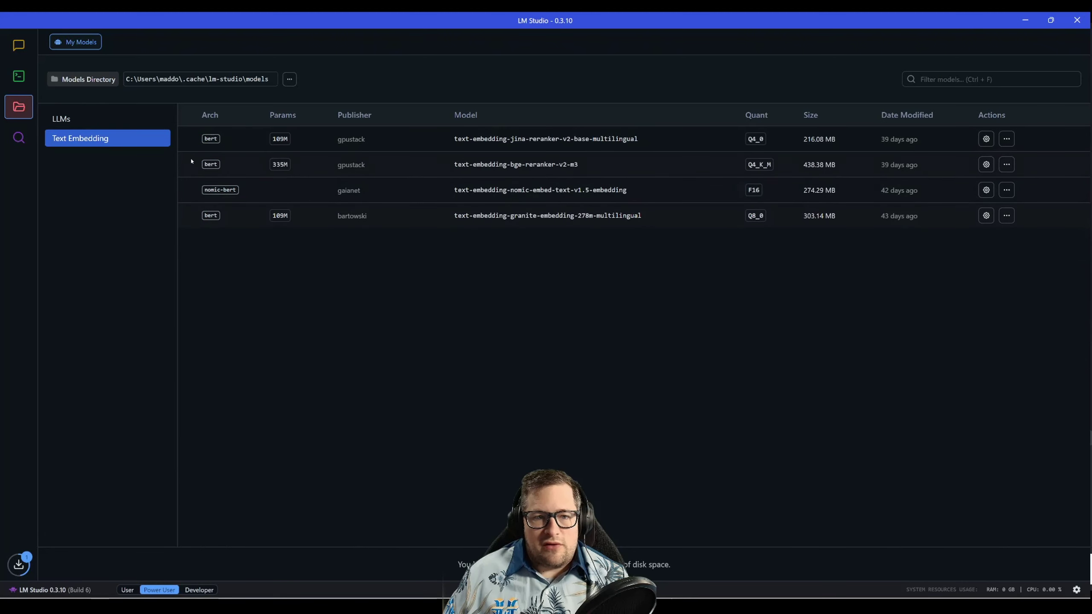
left_click(98, 125)
left_click(92, 144)
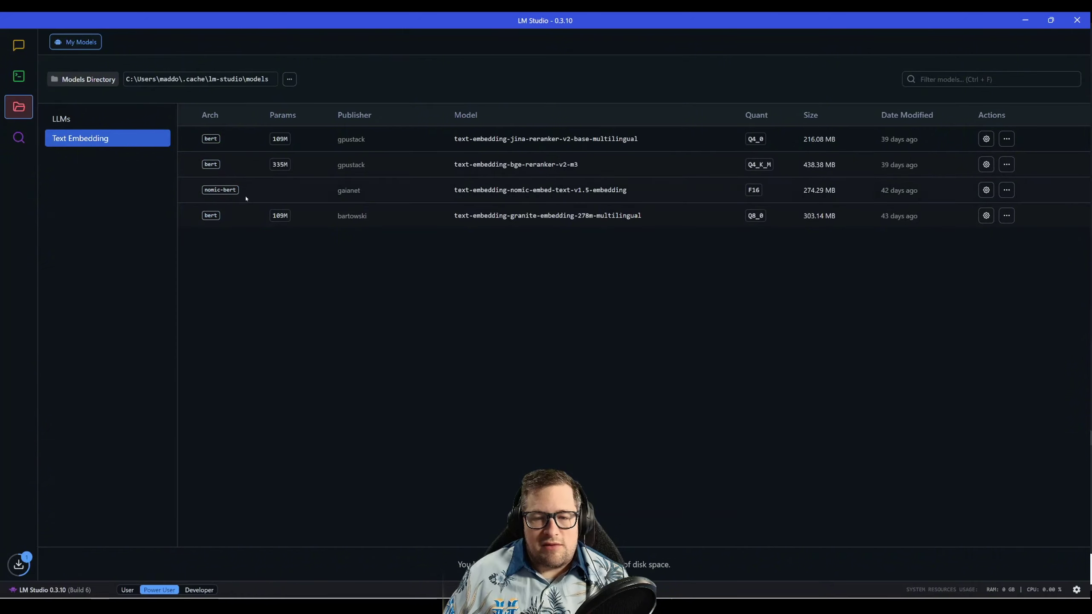
left_click(68, 122)
scroll(480, 280, "down", 1)
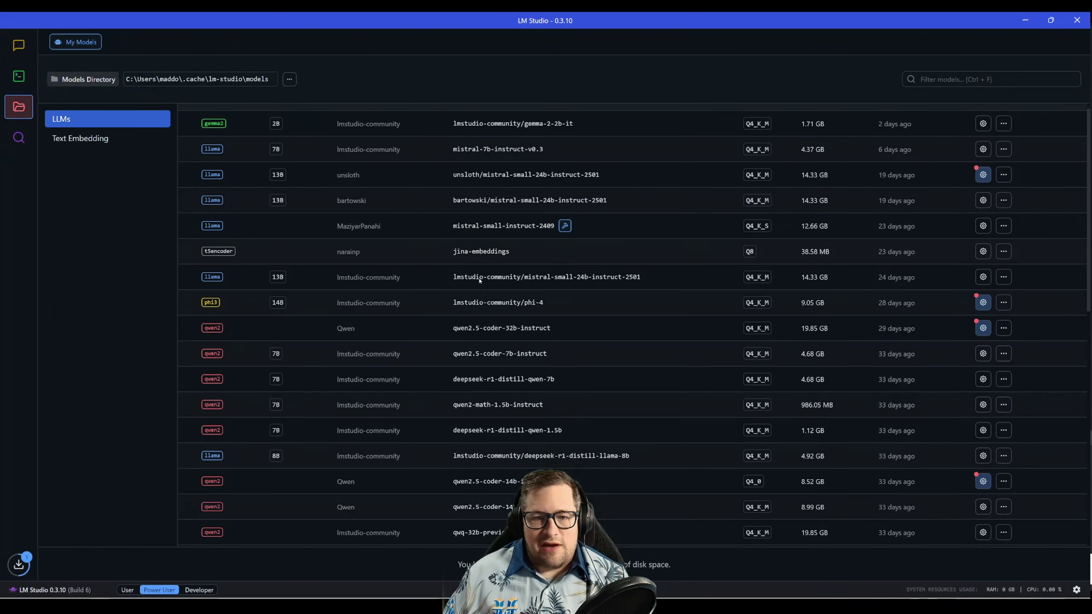
scroll(479, 280, "down", 10)
scroll(484, 310, "up", 6)
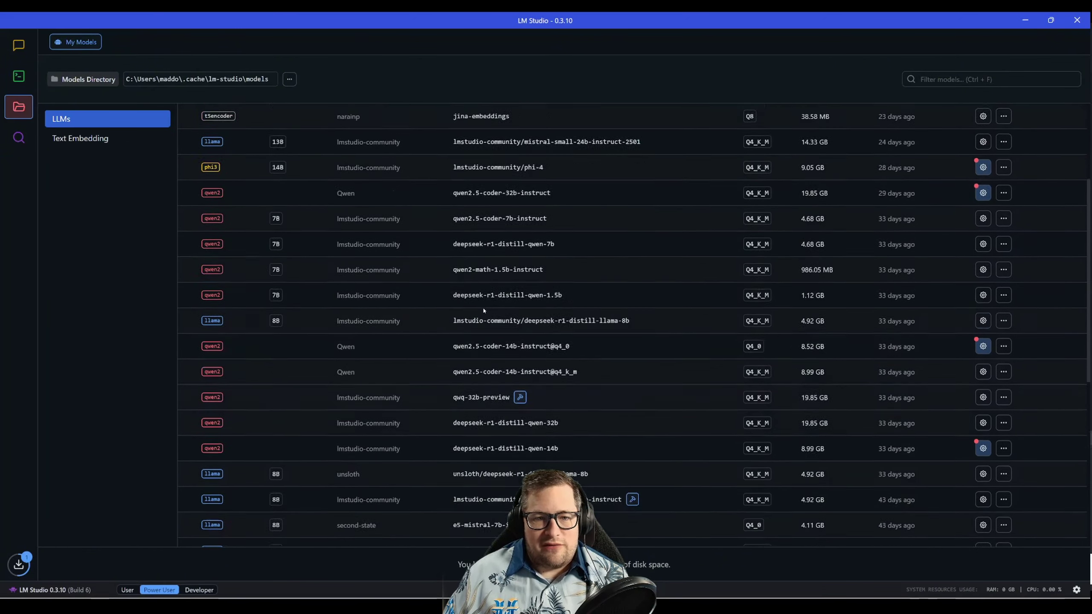
scroll(484, 310, "up", 4)
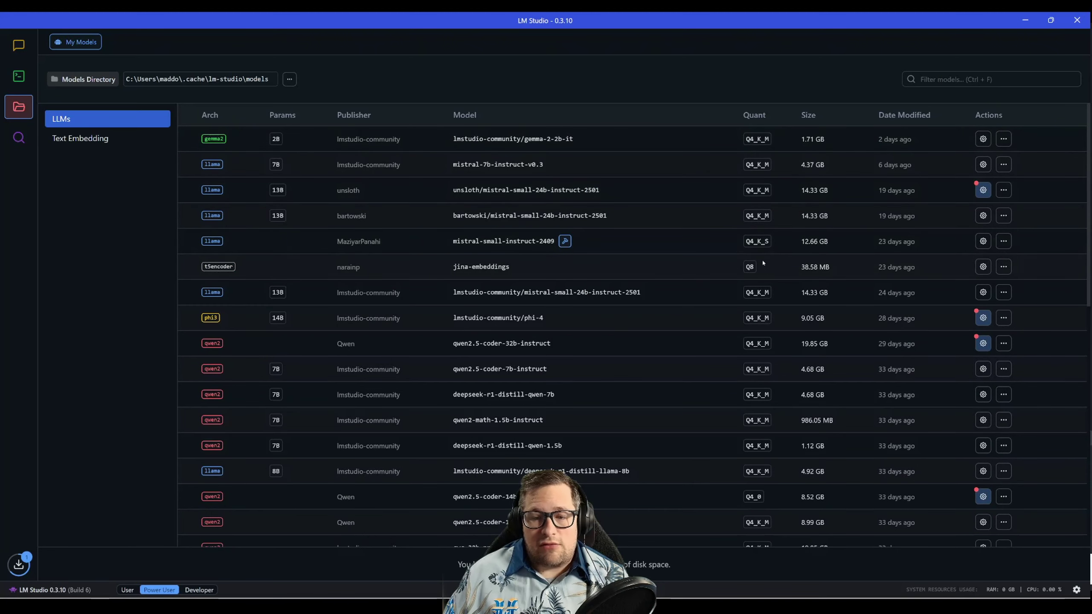
scroll(763, 263, "down", 7)
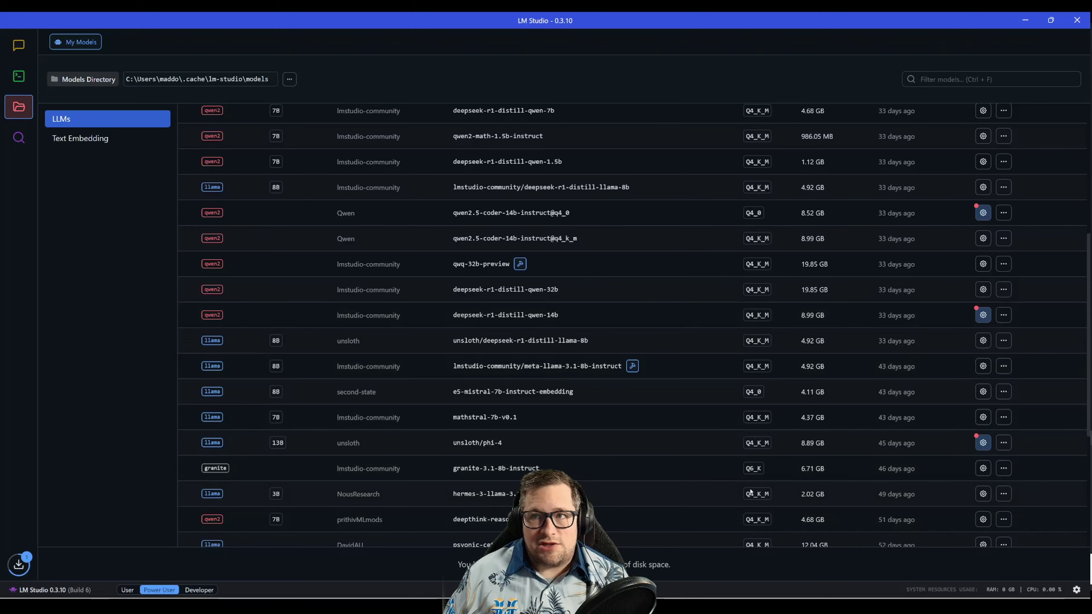
Load Gemma 2 2B Instruct for chatting, with a context length of 4096 and GPU offload at 26 of 26 layers.
left_click(18, 53)
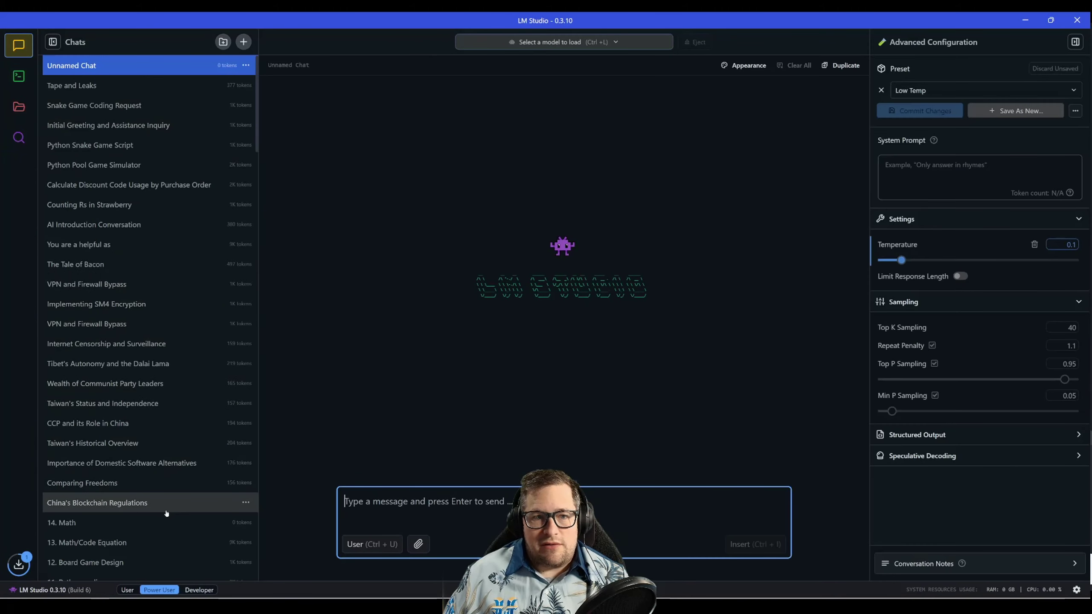
left_click(576, 183)
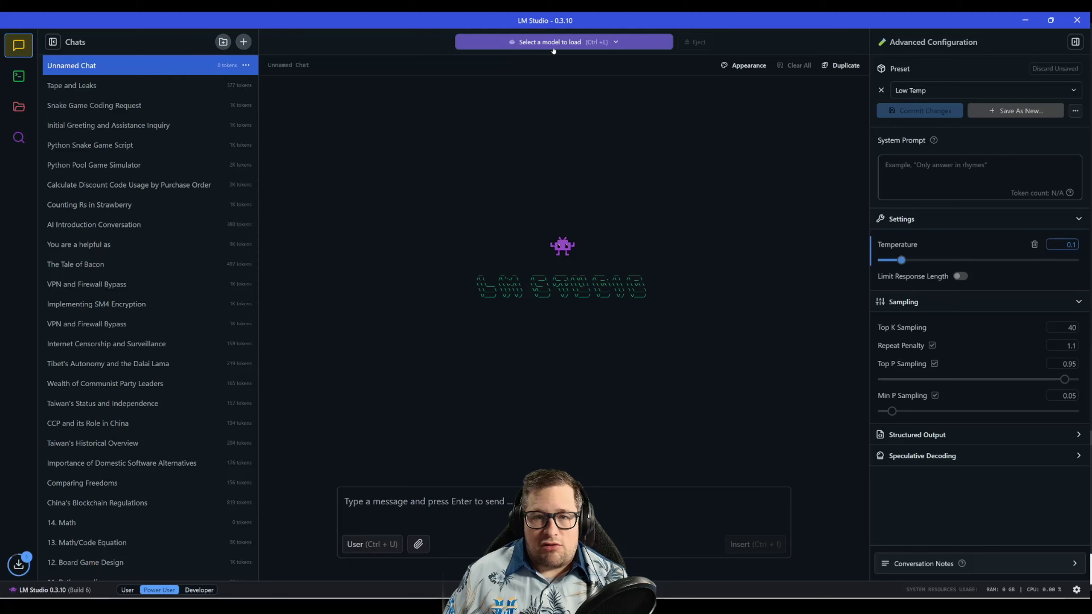
left_click(553, 49)
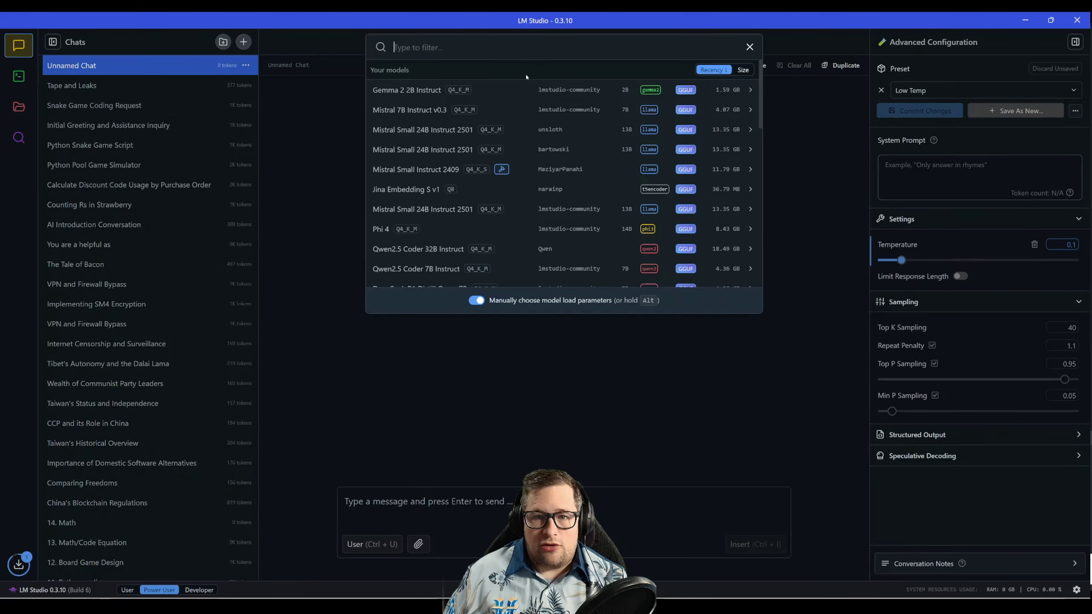
left_click(493, 96)
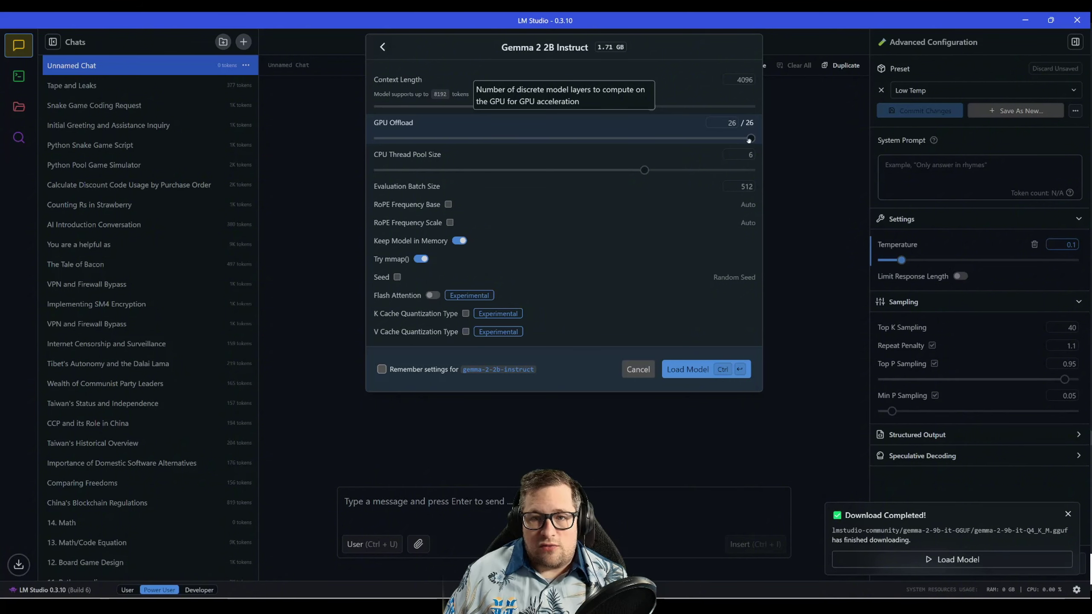
left_click(703, 372)
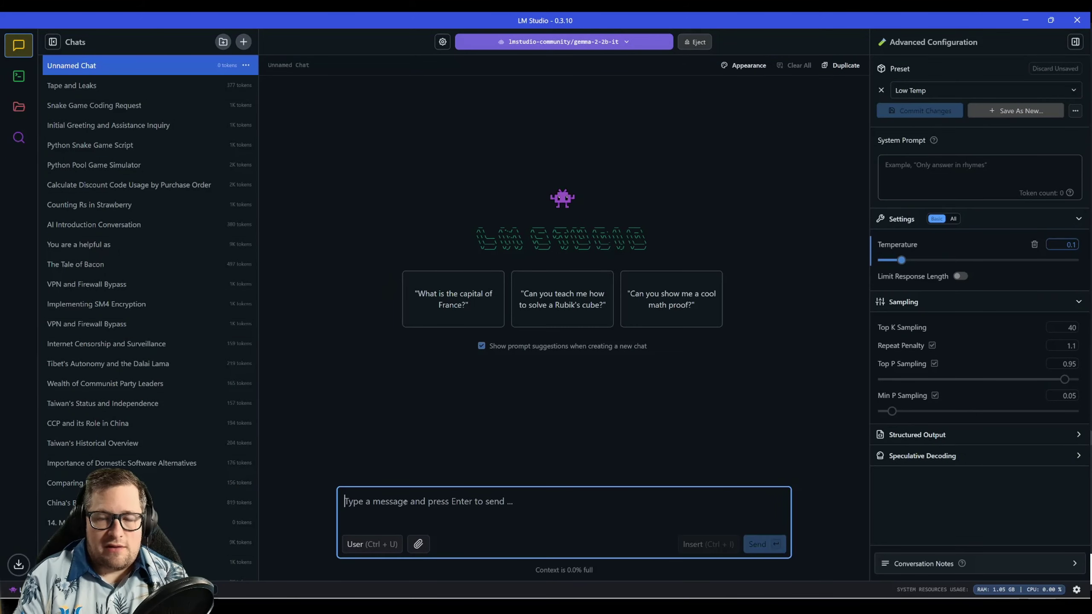
Send the chat prompt "tell me a story about a funny programmer" to the loaded model.
type("tell")
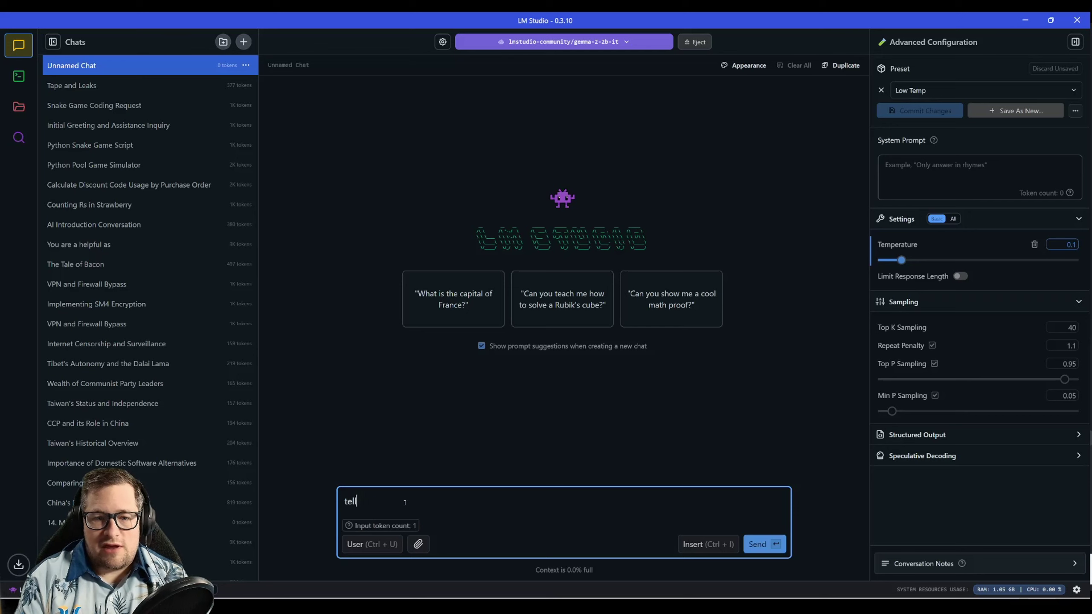
type(" me a story about a")
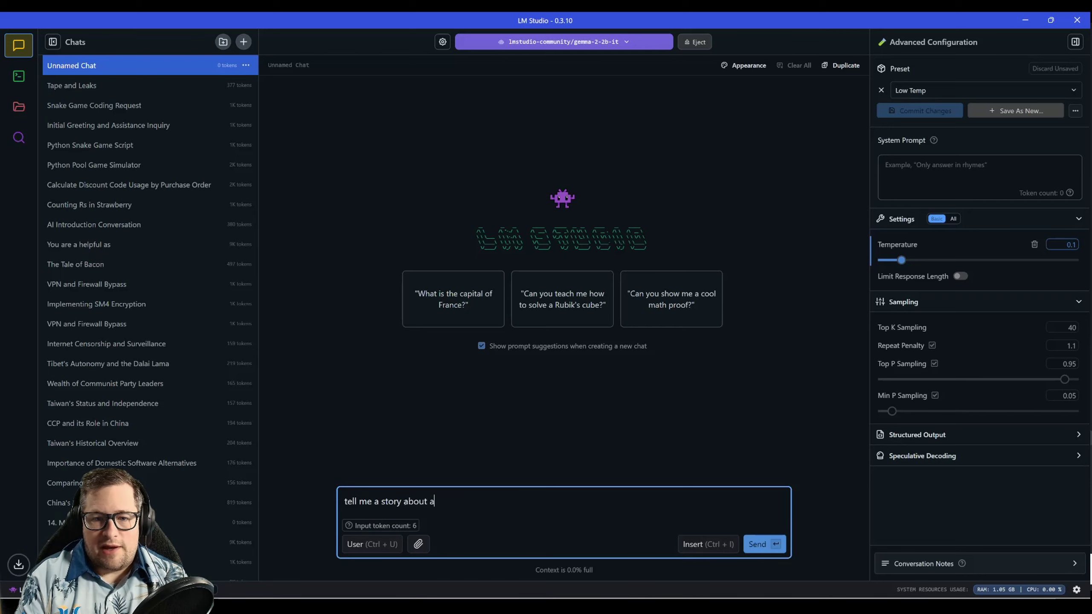
type(" funny programmer")
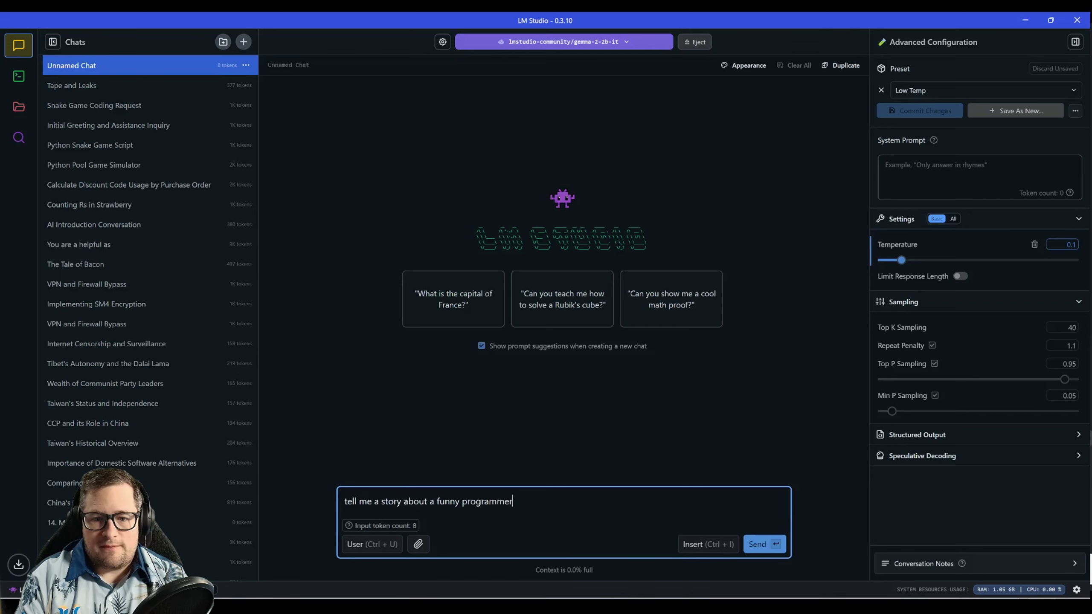
key("Return")
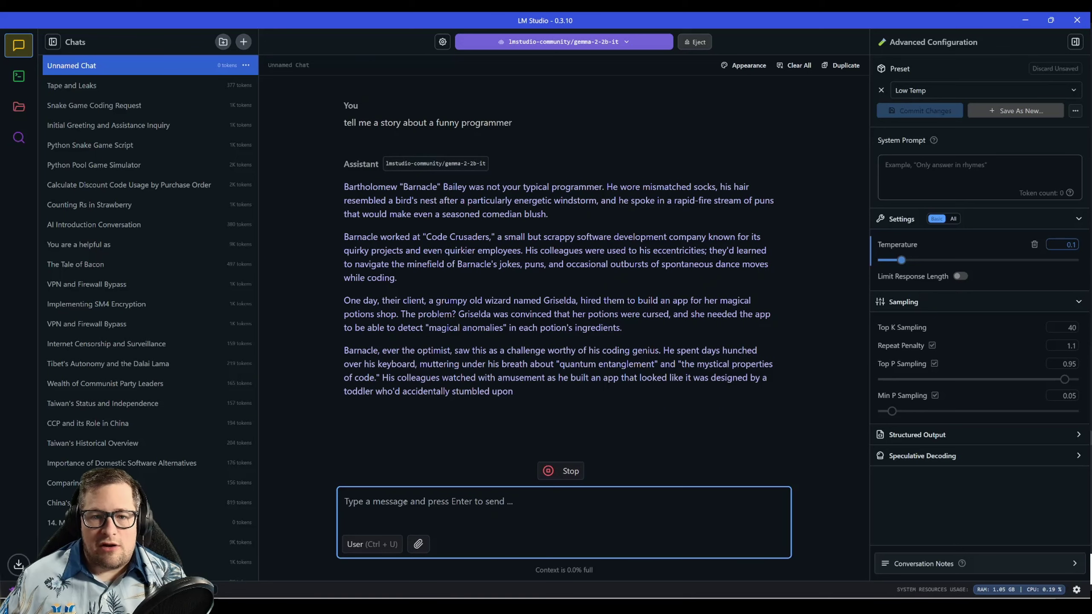
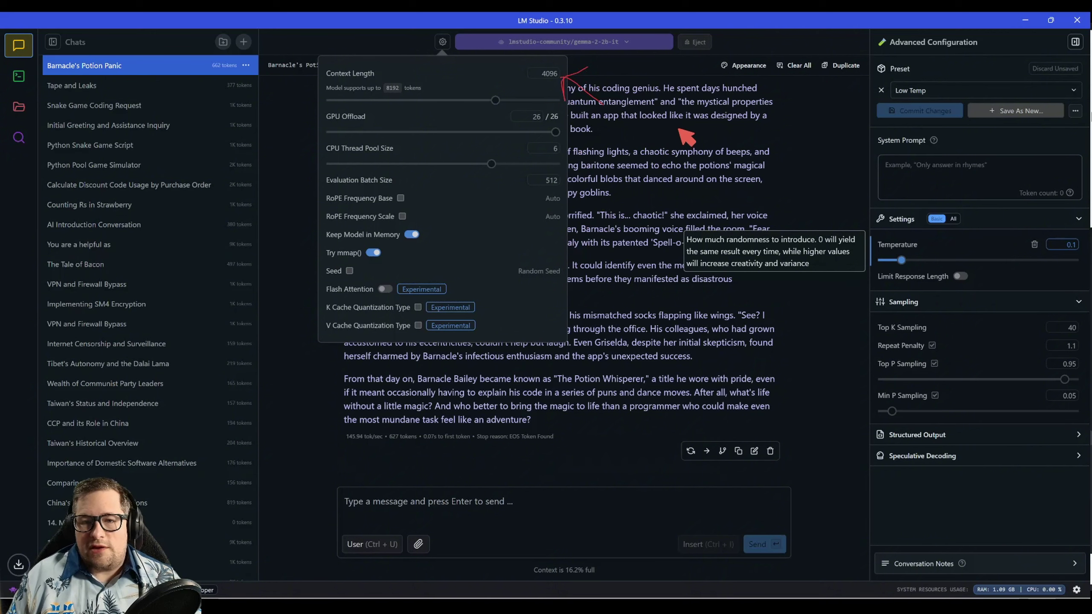
Handwrite the on-screen note "more memory" beside the loaded model's context length setting.
mouse_move(666, 89)
left_mouse_down()
mouse_move(665, 149)
mouse_move(654, 108)
mouse_move(773, 125)
left_mouse_up()
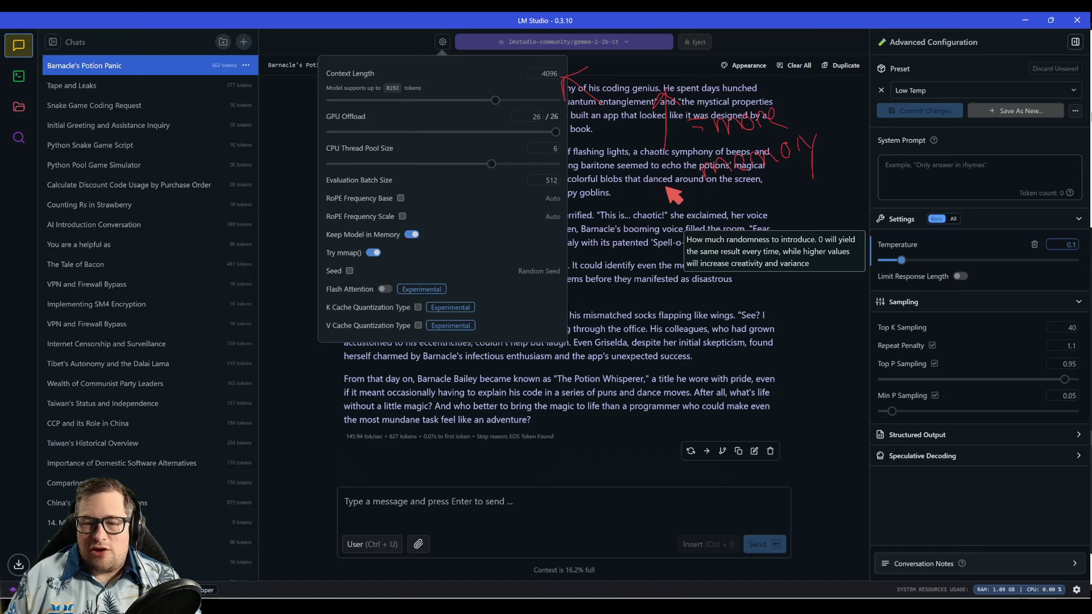
Switch to the black background image in Photos and sketch a page filled with text lines, plus an arrow pointing at it.
key("alt+Tab")
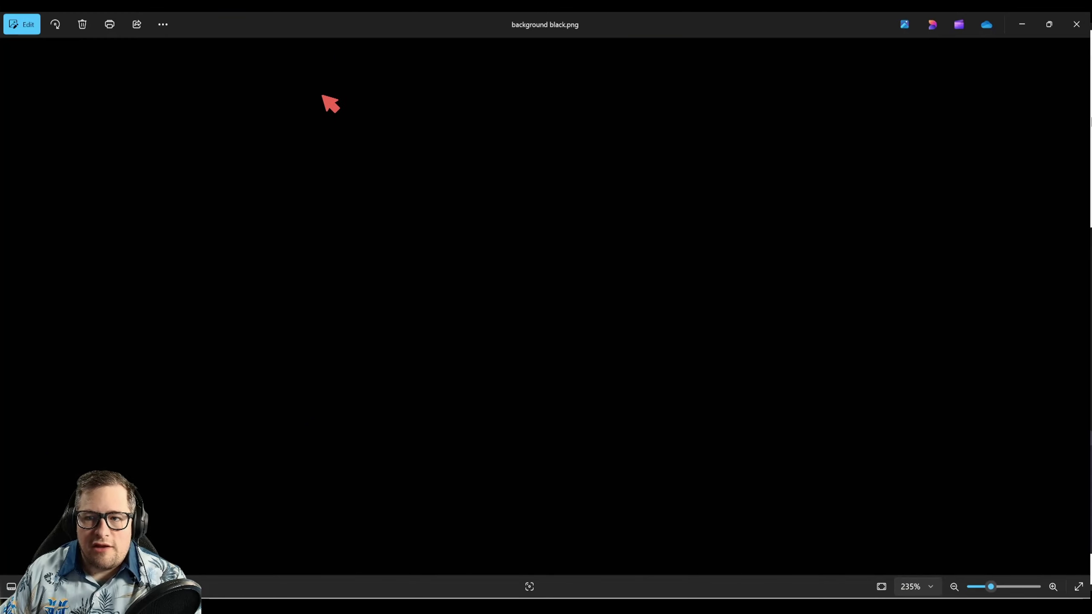
left_click_drag(323, 87, 315, 297)
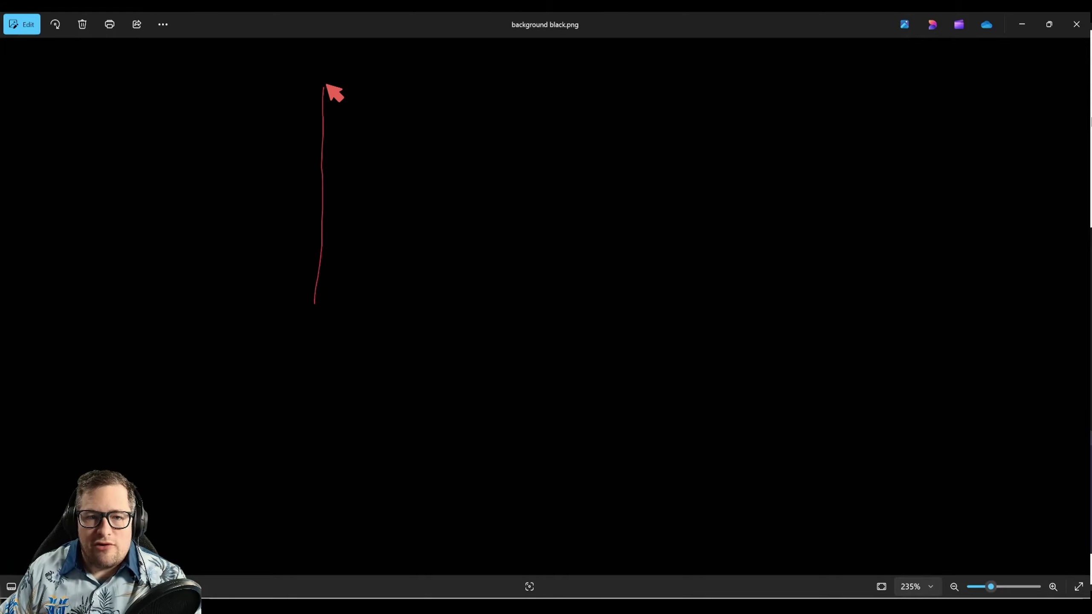
mouse_move(326, 85)
left_mouse_down()
mouse_move(446, 102)
mouse_move(449, 235)
mouse_move(405, 291)
mouse_move(309, 280)
left_mouse_up()
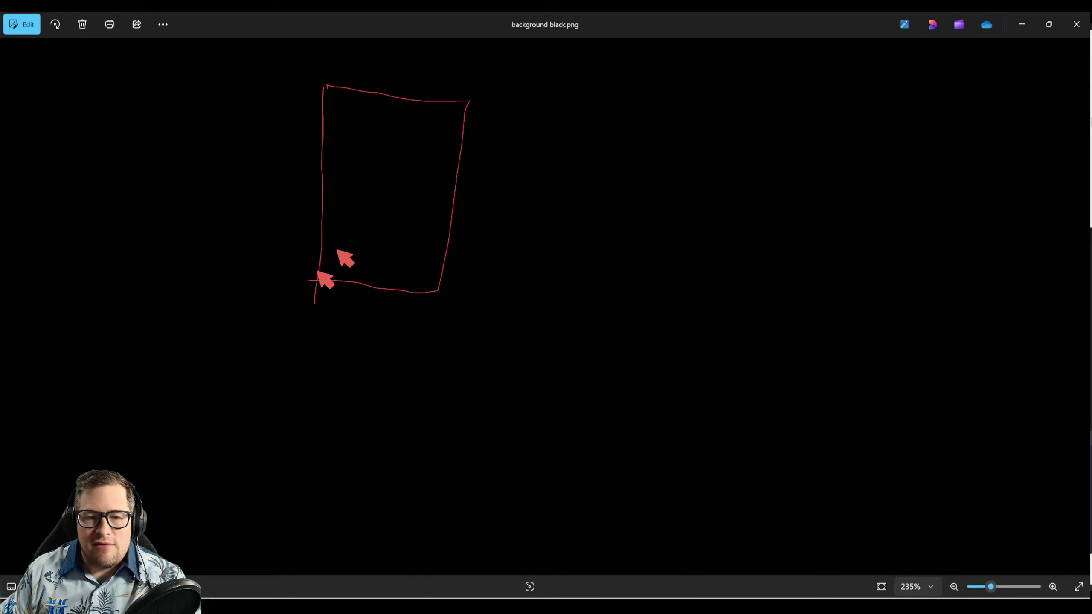
left_click_drag(336, 123, 432, 136)
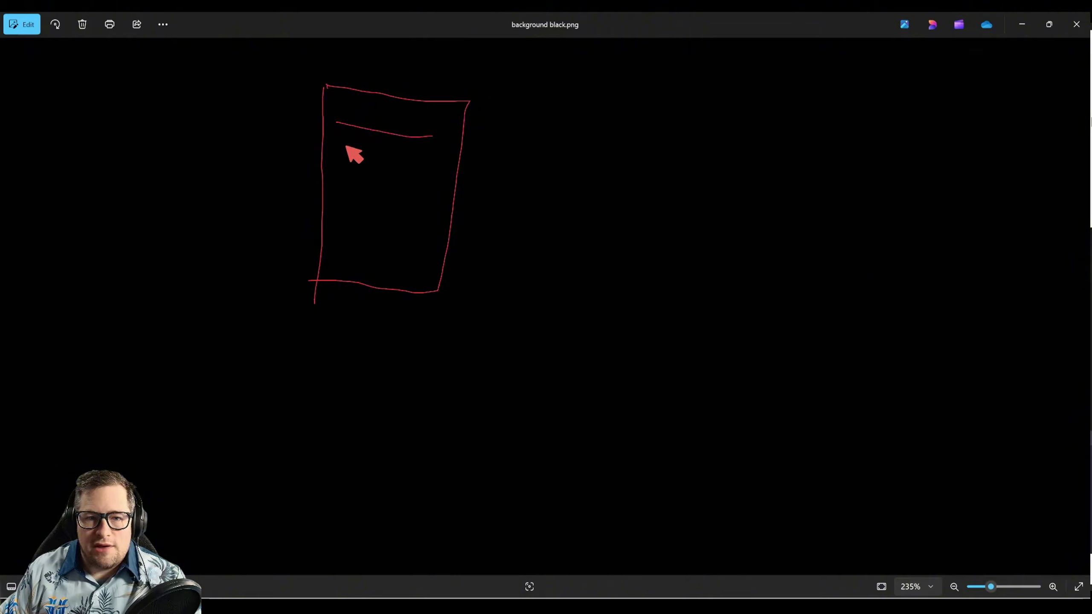
left_click_drag(334, 141, 436, 161)
mouse_move(336, 161)
left_mouse_down()
mouse_move(435, 181)
mouse_move(408, 192)
mouse_move(430, 199)
left_mouse_up()
left_click_drag(336, 195, 426, 218)
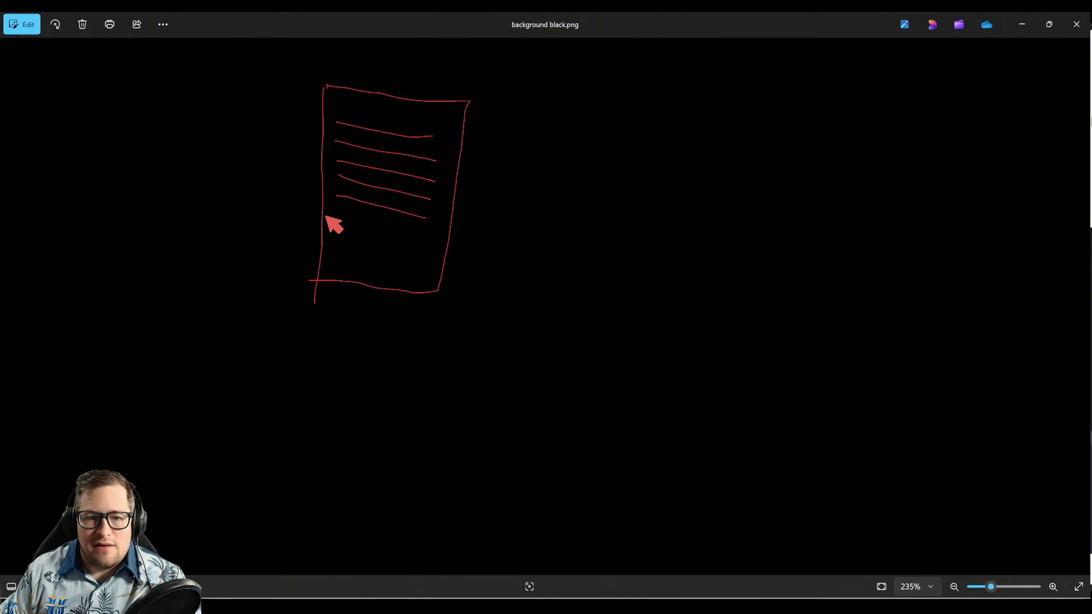
mouse_move(326, 217)
left_mouse_down()
mouse_move(422, 236)
mouse_move(421, 254)
left_mouse_up()
mouse_move(329, 247)
left_mouse_down()
mouse_move(402, 261)
mouse_move(422, 277)
left_mouse_up()
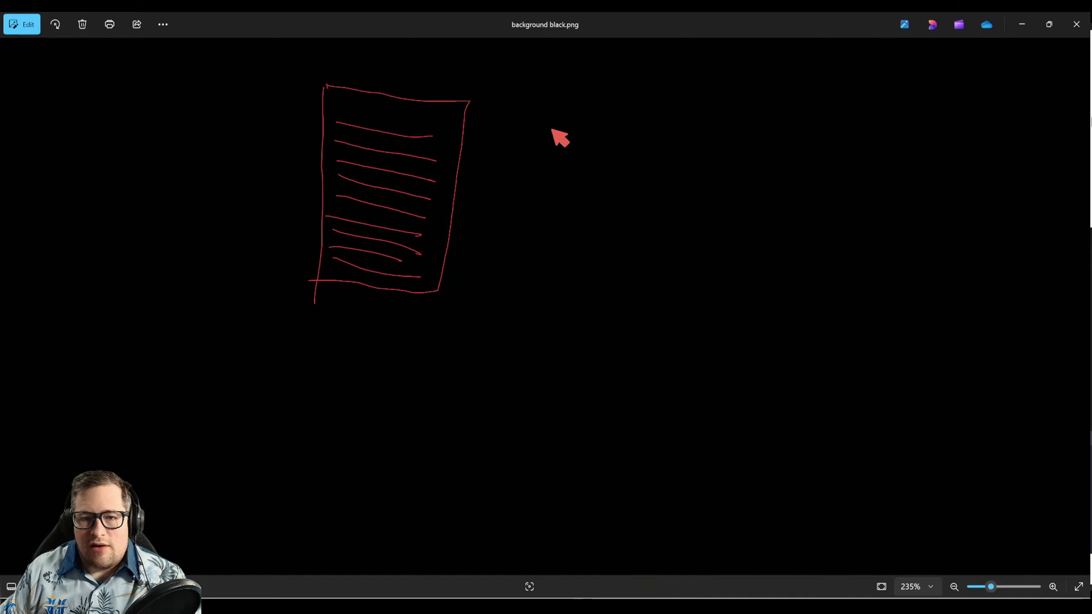
mouse_move(587, 116)
left_mouse_down()
mouse_move(511, 146)
mouse_move(521, 157)
left_mouse_up()
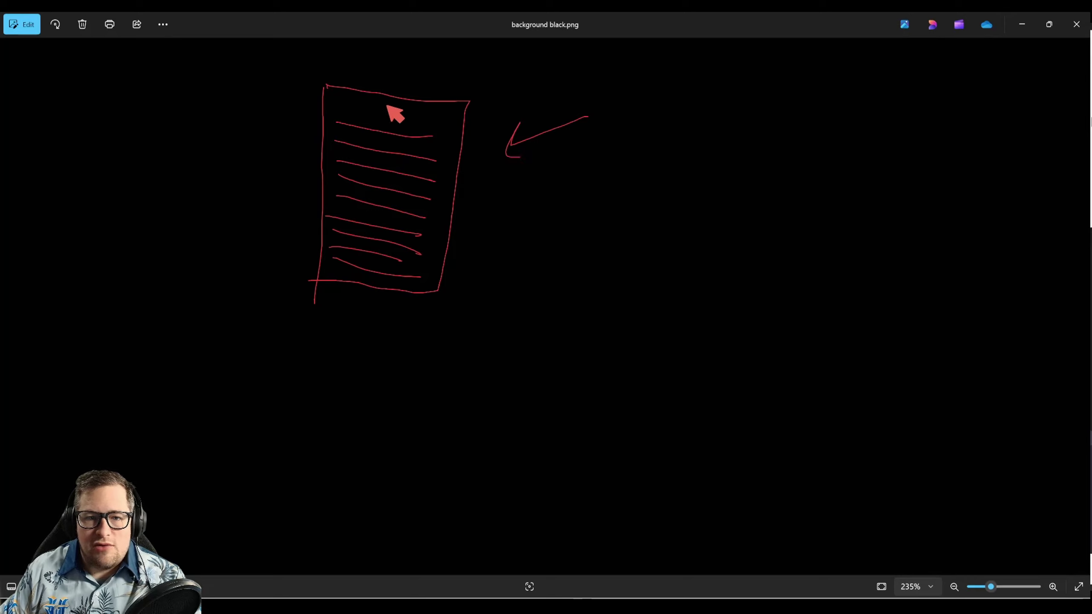
Mark the upper text line of the sketched page with crosses and add another line above it.
mouse_move(368, 110)
left_mouse_down()
mouse_move(342, 135)
mouse_move(406, 145)
left_mouse_up()
left_click_drag(419, 127, 405, 145)
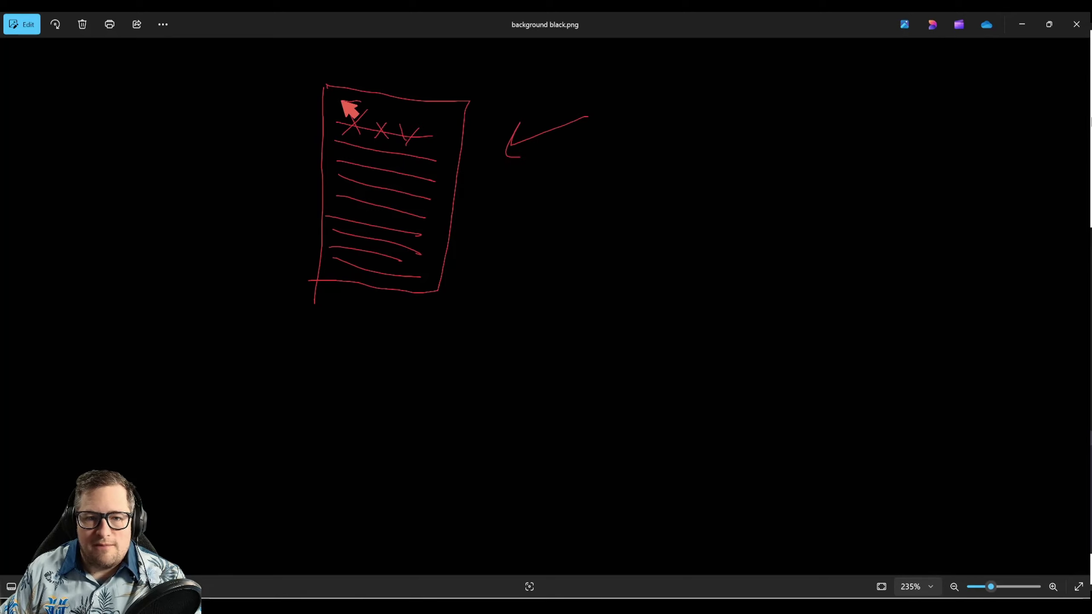
left_click_drag(341, 101, 432, 119)
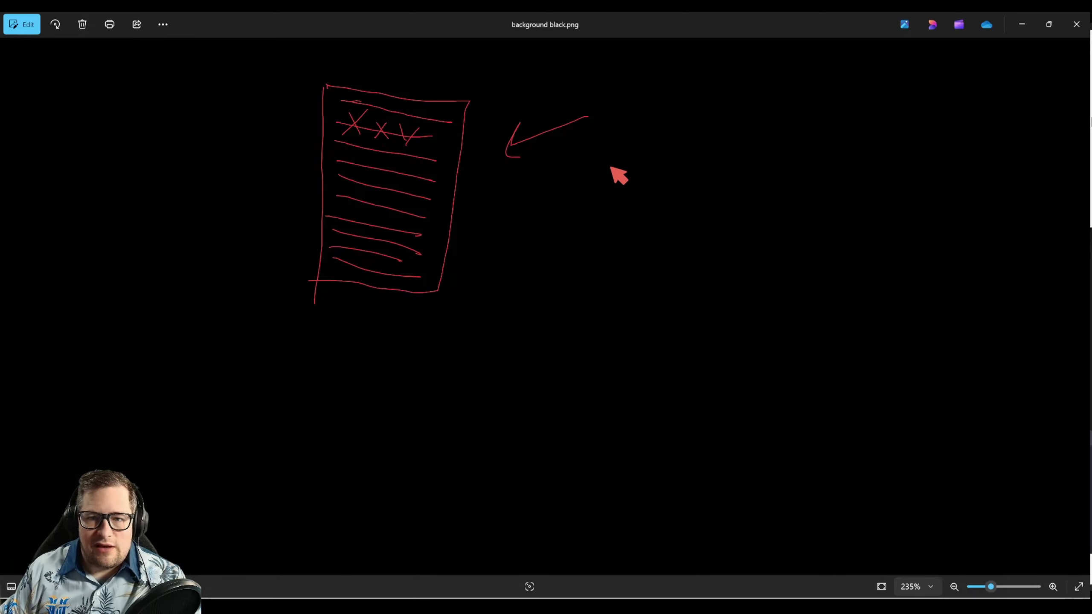
Handwrite the context sizes 4096 and 8192 beside the sketched page, each with a small arrow pointing at it.
mouse_move(638, 95)
left_mouse_down()
mouse_move(629, 114)
mouse_move(649, 112)
mouse_move(636, 138)
mouse_move(673, 108)
mouse_move(709, 113)
mouse_move(705, 139)
left_mouse_up()
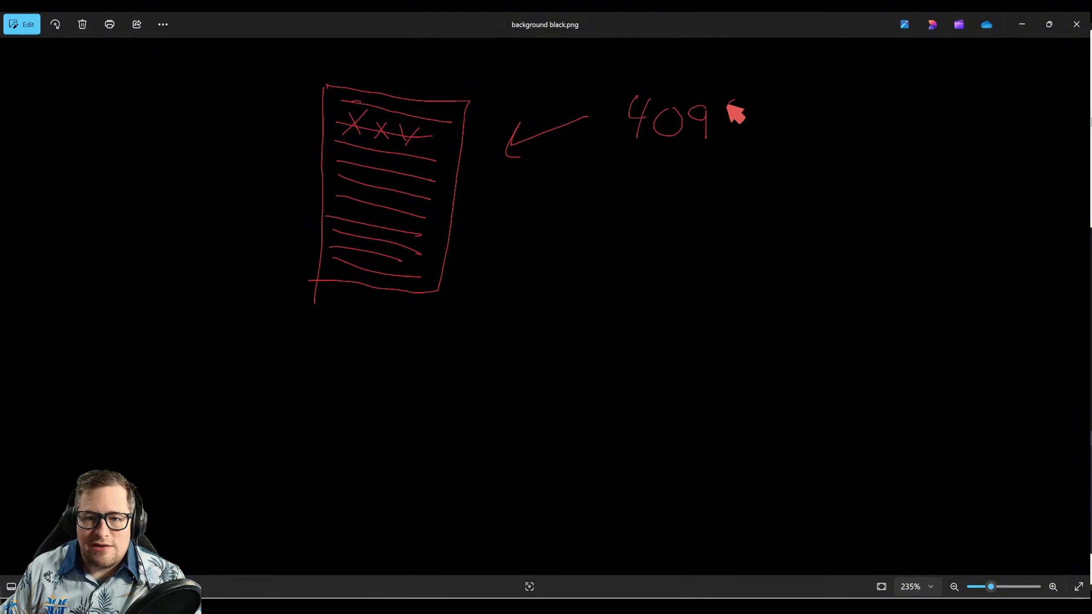
left_click_drag(734, 100, 720, 127)
mouse_move(561, 188)
left_mouse_down()
mouse_move(609, 160)
mouse_move(604, 177)
left_mouse_up()
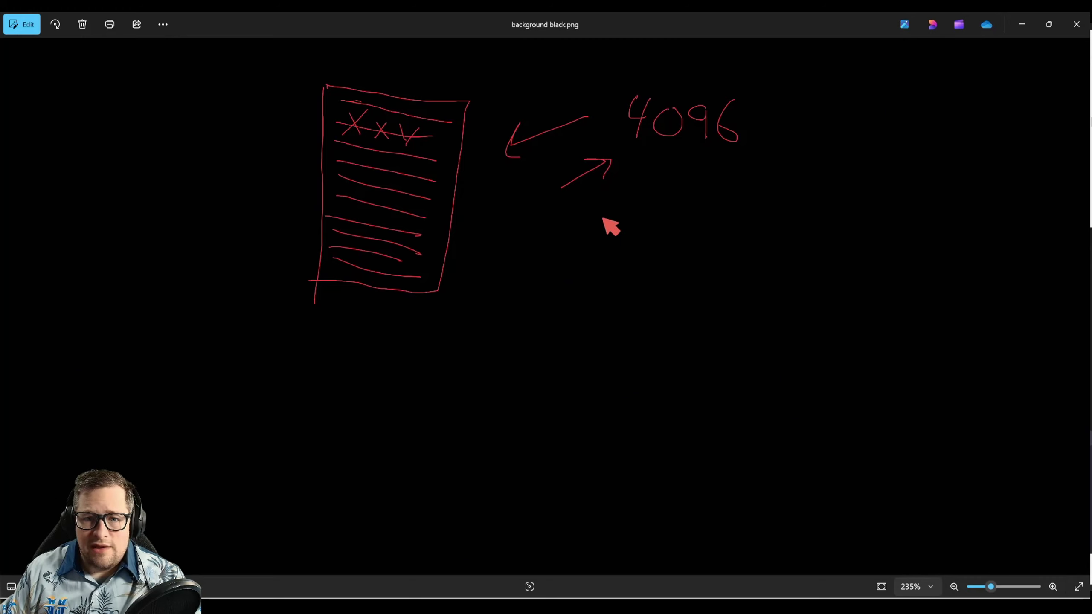
mouse_move(602, 212)
left_mouse_down()
mouse_move(574, 227)
mouse_move(577, 256)
mouse_move(601, 211)
mouse_move(612, 252)
left_mouse_up()
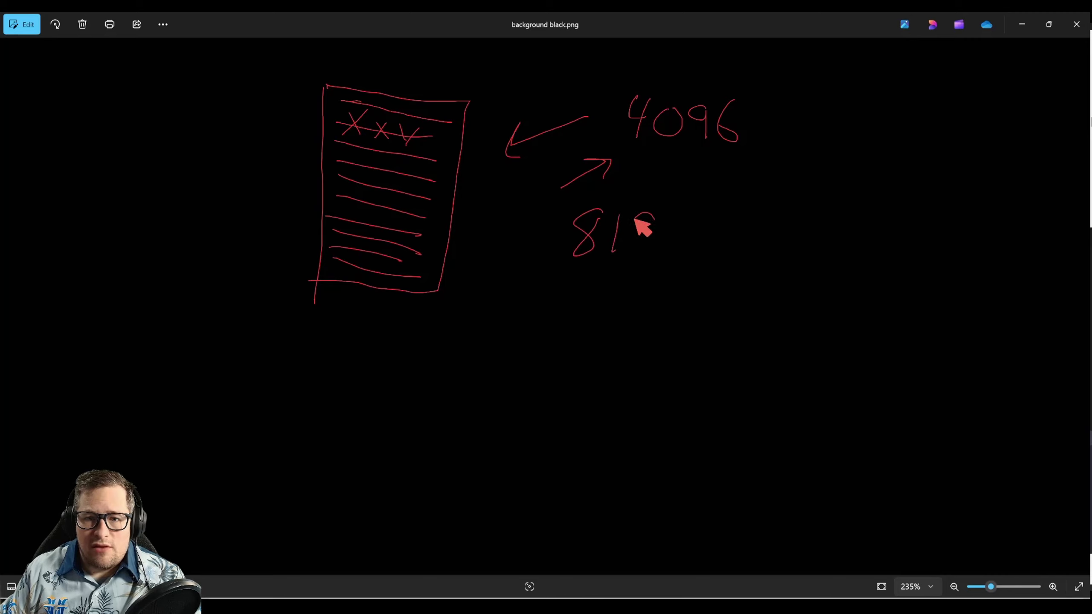
mouse_move(653, 217)
left_mouse_down()
mouse_move(646, 255)
mouse_move(667, 240)
mouse_move(693, 252)
left_mouse_up()
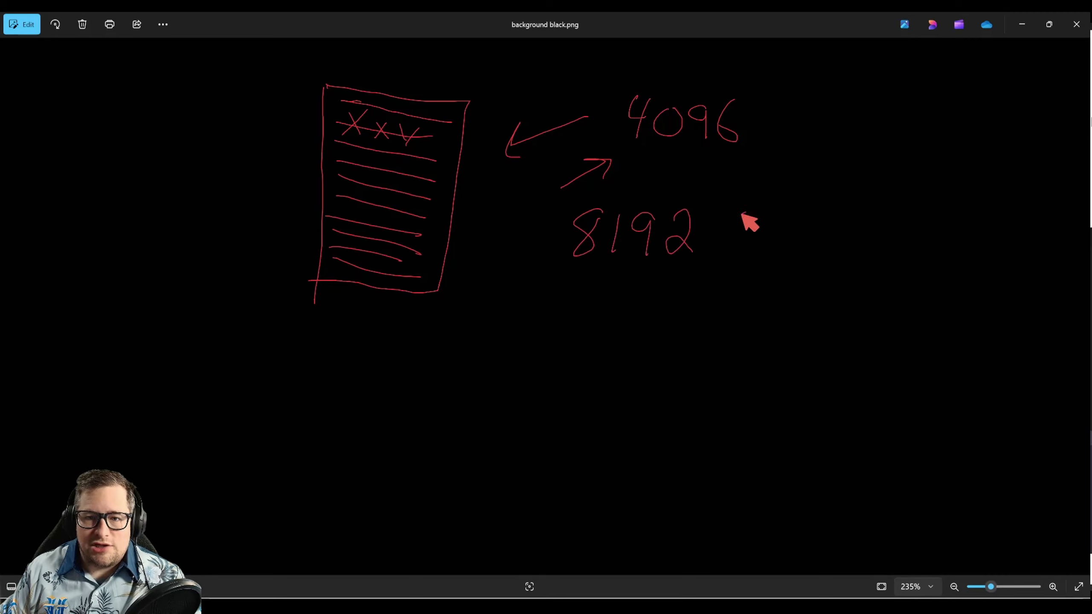
left_click_drag(746, 211, 705, 226)
left_click_drag(715, 211, 729, 236)
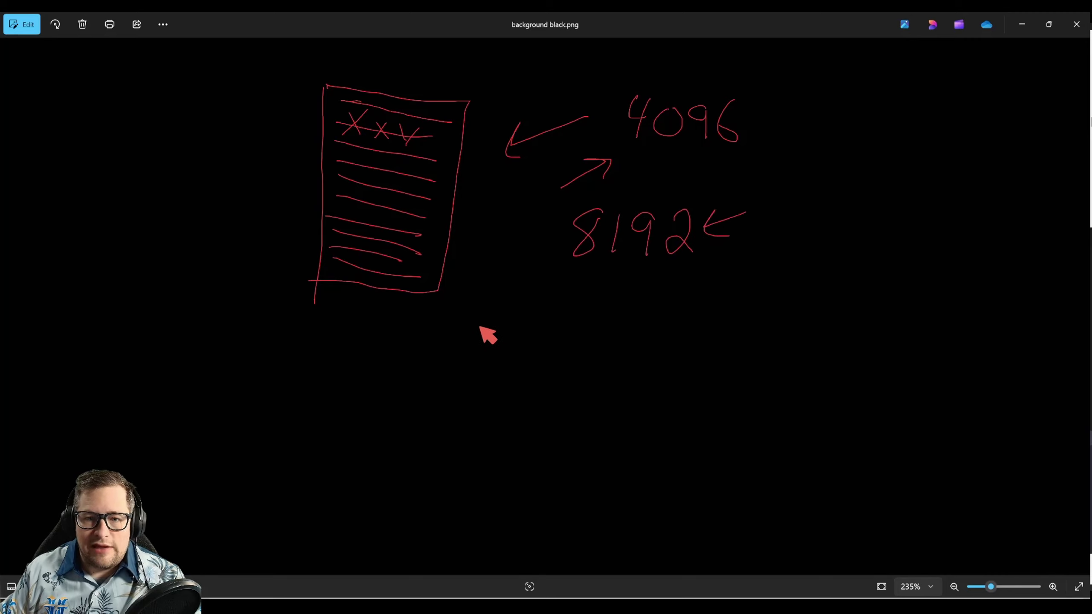
Sketch a rising memory-versus-token graph below the numbers, label its axes "memory" and "token", and underline 4096.
left_click_drag(485, 316, 627, 289)
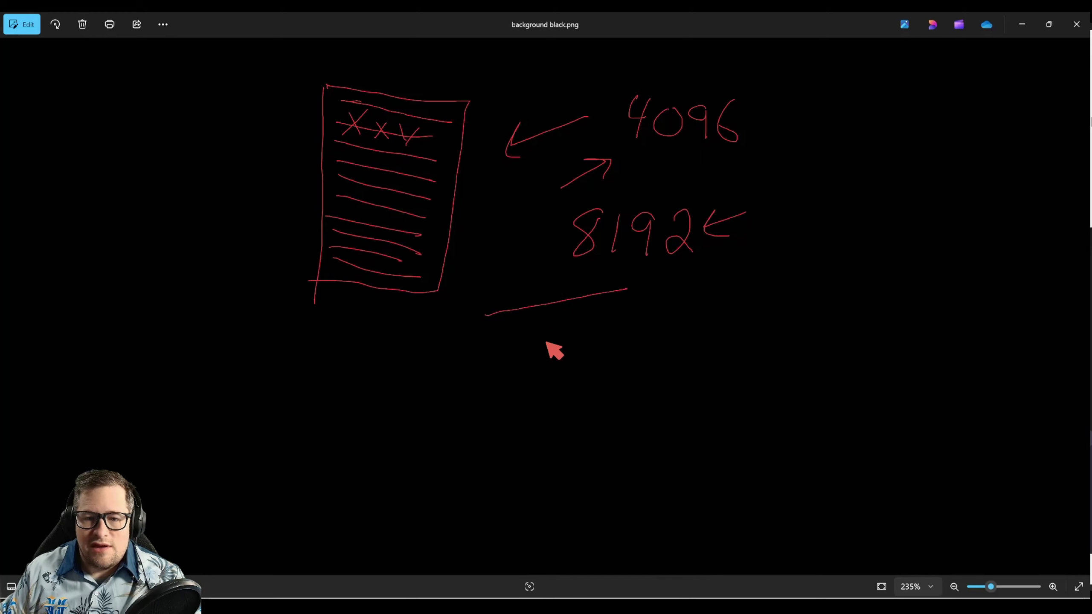
mouse_move(514, 380)
left_mouse_down()
mouse_move(583, 380)
mouse_move(688, 308)
left_mouse_up()
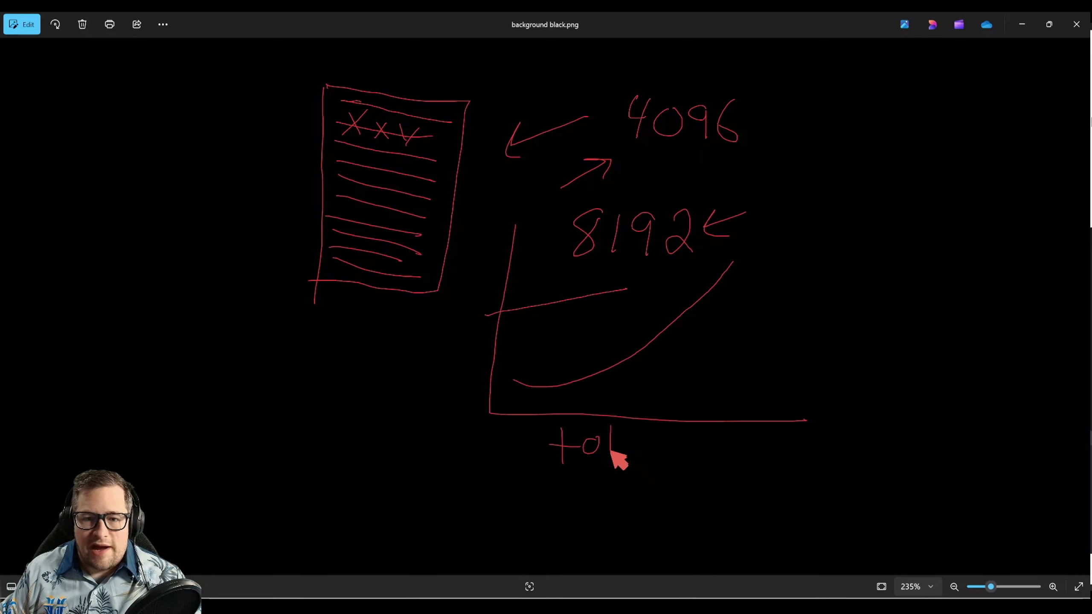
left_click_drag(610, 451, 666, 453)
mouse_move(421, 370)
left_mouse_down()
mouse_move(426, 378)
mouse_move(464, 344)
mouse_move(473, 310)
mouse_move(487, 302)
mouse_move(500, 312)
left_mouse_up()
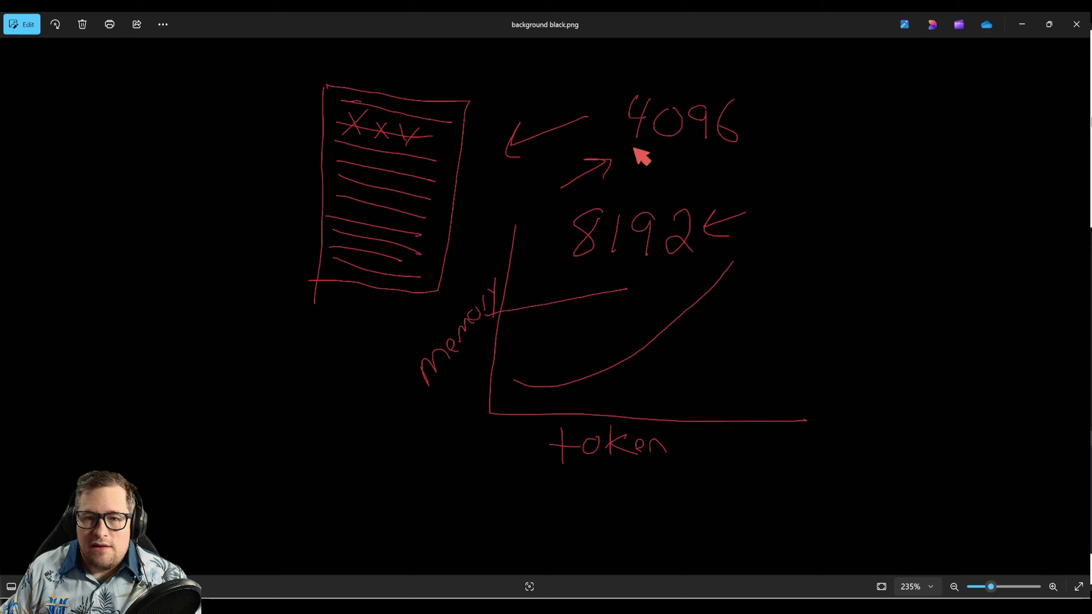
left_click_drag(620, 139, 755, 160)
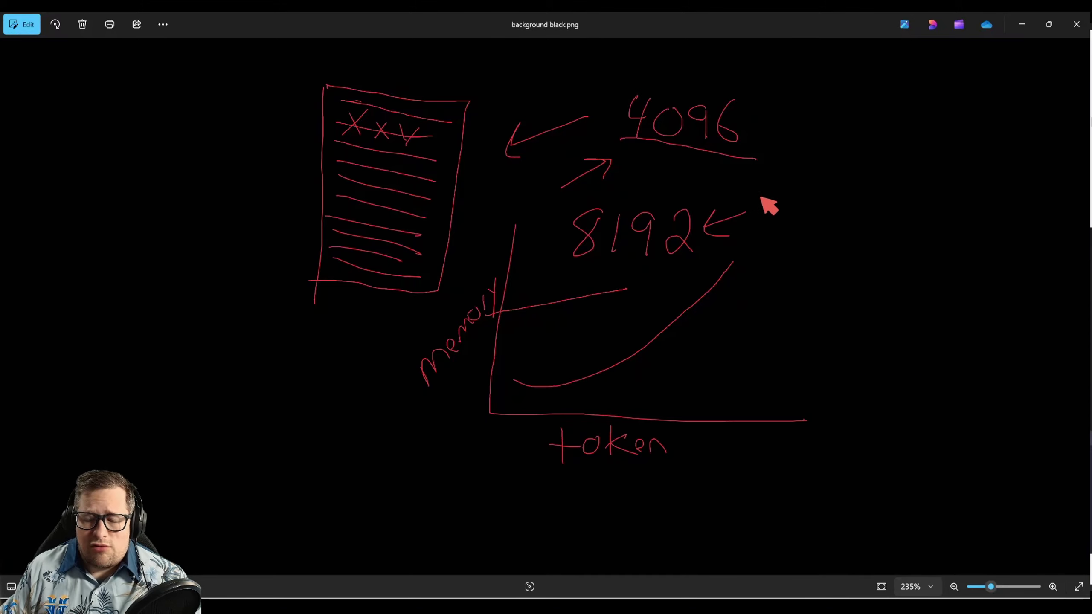
Clear the drawing and handwrite the heading "Not all models" on the blank background.
key("e")
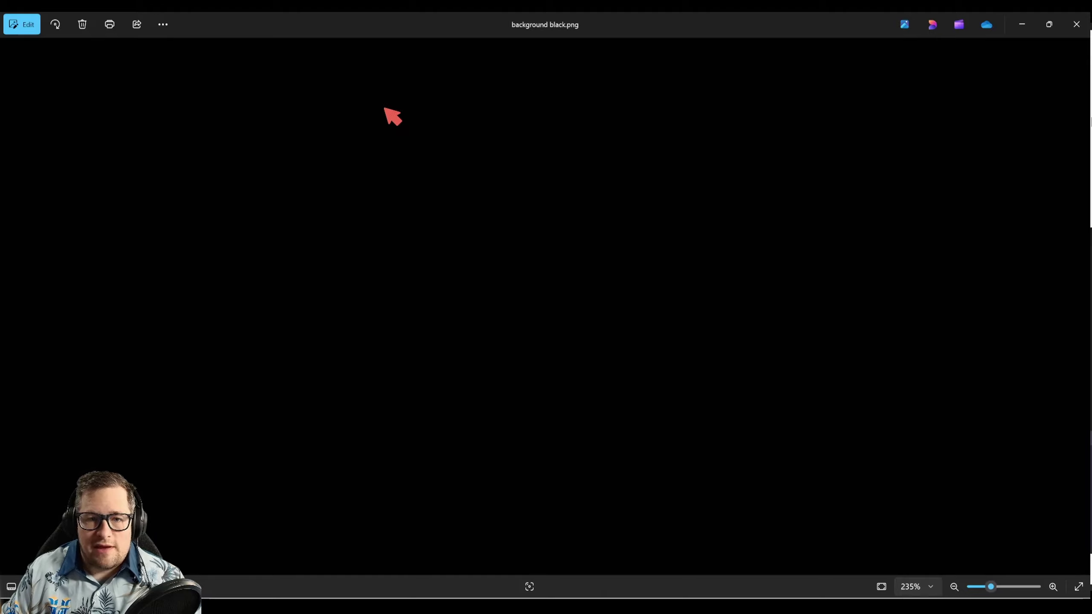
mouse_move(348, 153)
left_mouse_down()
mouse_move(373, 147)
mouse_move(383, 106)
left_mouse_up()
mouse_move(405, 125)
left_mouse_down()
mouse_move(412, 144)
mouse_move(462, 142)
mouse_move(480, 124)
mouse_move(563, 154)
mouse_move(538, 162)
mouse_move(612, 124)
mouse_move(651, 142)
mouse_move(637, 161)
left_mouse_up()
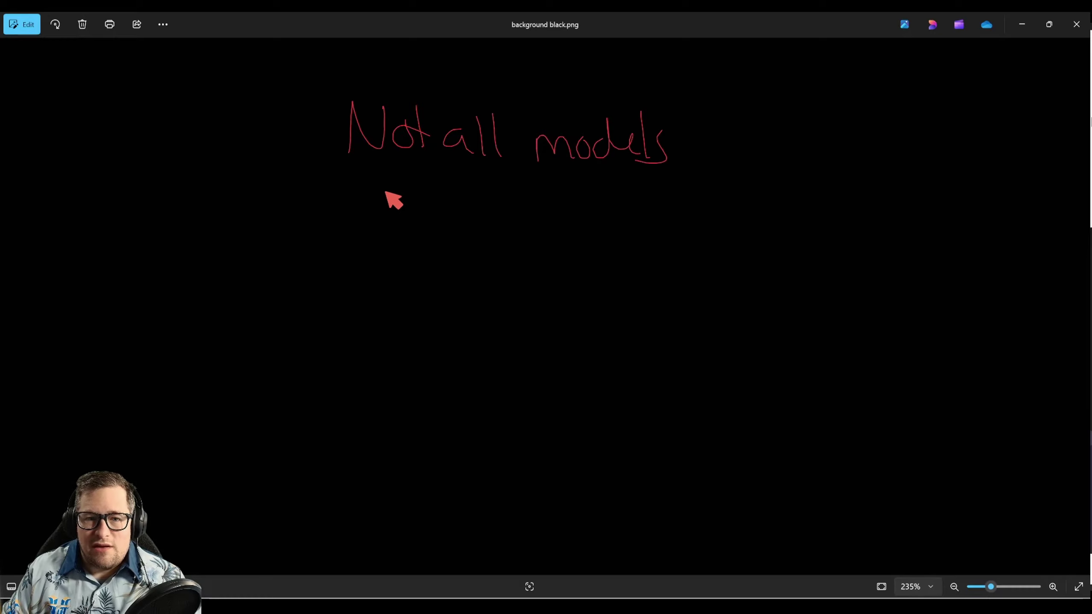
Handwrite the branch entries 16k, 128k and 4096 beneath the "Not all models" heading and draw an arrow pointing toward them.
mouse_move(386, 176)
left_mouse_down()
mouse_move(378, 208)
mouse_move(395, 224)
left_mouse_up()
mouse_move(444, 184)
left_mouse_down()
mouse_move(441, 230)
mouse_move(492, 215)
left_mouse_up()
mouse_move(391, 242)
left_mouse_down()
mouse_move(411, 285)
mouse_move(432, 291)
left_mouse_up()
left_click_drag(449, 259, 473, 286)
mouse_move(491, 250)
left_mouse_down()
mouse_move(490, 288)
mouse_move(482, 254)
left_mouse_up()
mouse_move(506, 243)
left_mouse_down()
mouse_move(500, 268)
mouse_move(515, 283)
left_mouse_up()
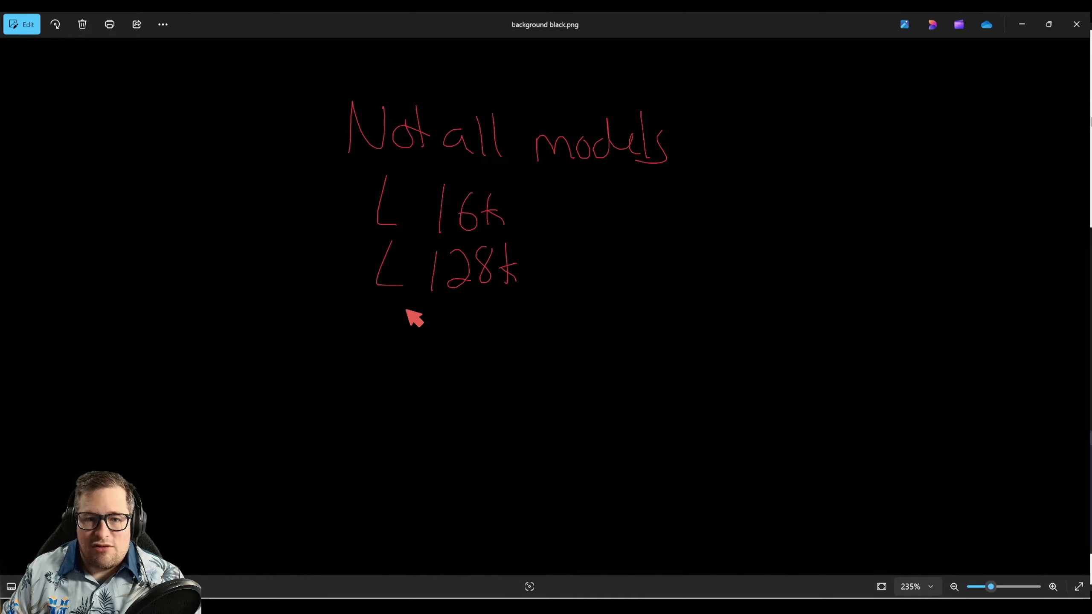
left_click_drag(404, 301, 417, 354)
mouse_move(459, 303)
left_mouse_down()
mouse_move(462, 323)
mouse_move(490, 325)
left_mouse_up()
left_click_drag(480, 314, 477, 350)
mouse_move(500, 315)
left_mouse_down()
mouse_move(493, 339)
mouse_move(509, 314)
mouse_move(528, 343)
left_mouse_up()
mouse_move(551, 298)
left_mouse_down()
mouse_move(555, 342)
mouse_move(555, 317)
left_mouse_up()
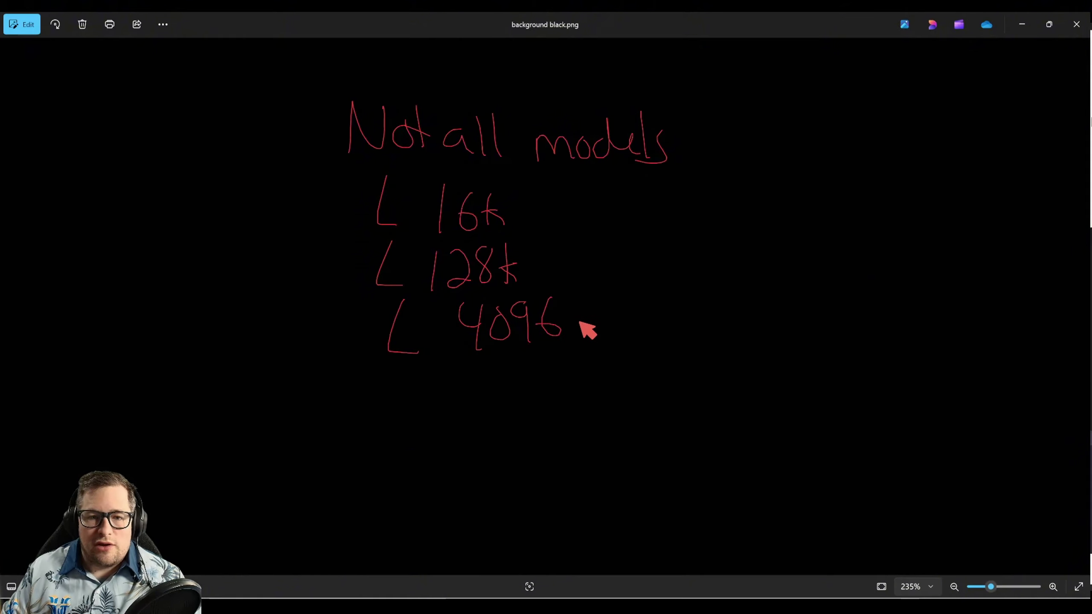
left_click_drag(651, 223, 585, 256)
mouse_move(596, 231)
left_mouse_down()
mouse_move(584, 261)
mouse_move(602, 268)
left_mouse_up()
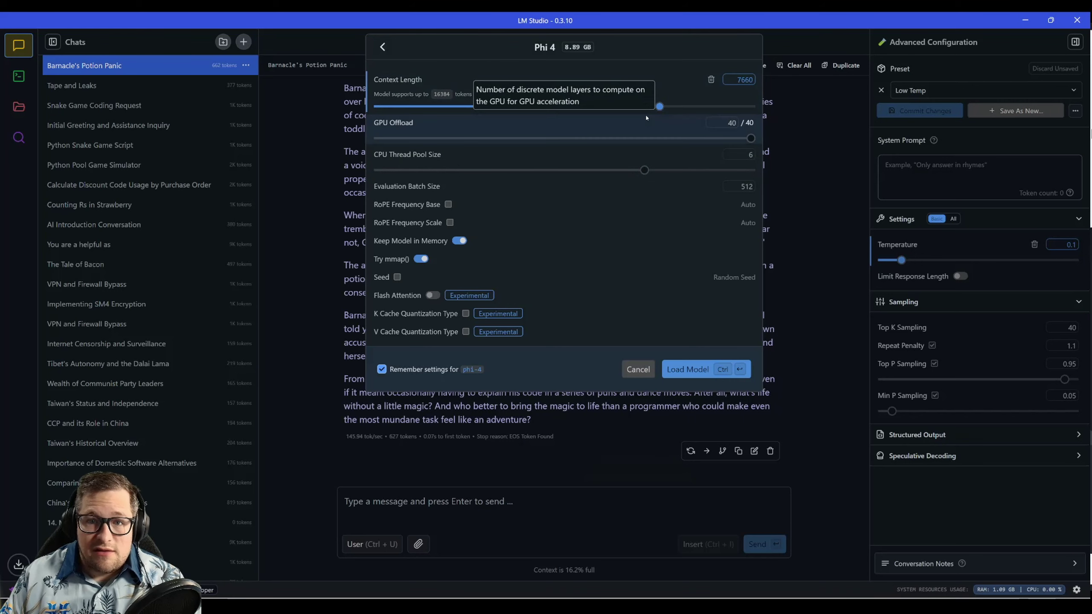
Try different context lengths for Phi 4 in LM Studio's load settings, including 16384 and 12102 tokens.
left_click_drag(659, 106, 688, 107)
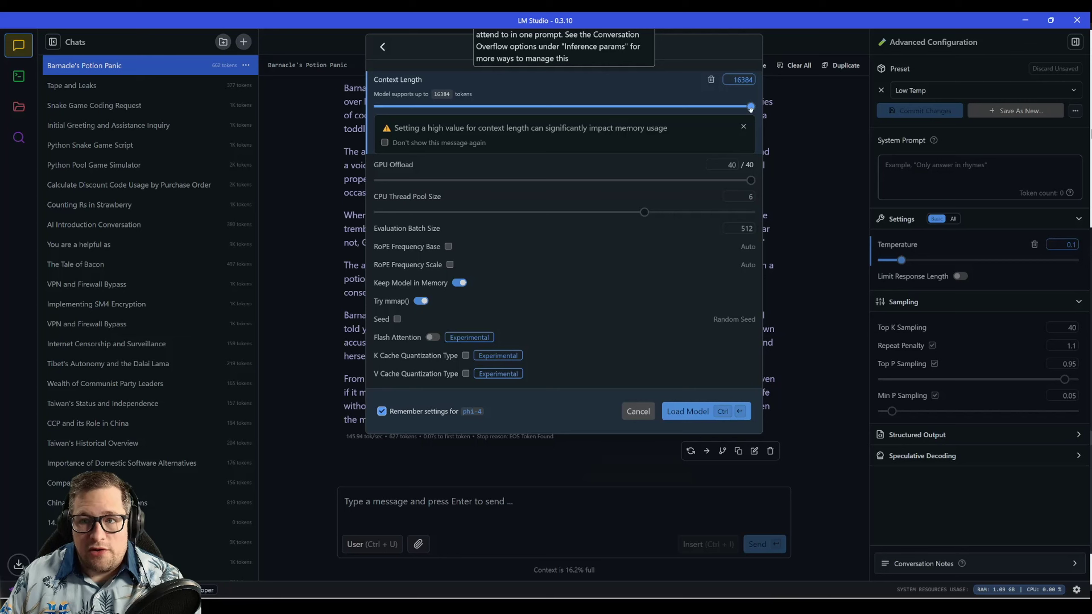
left_click_drag(750, 108, 737, 109)
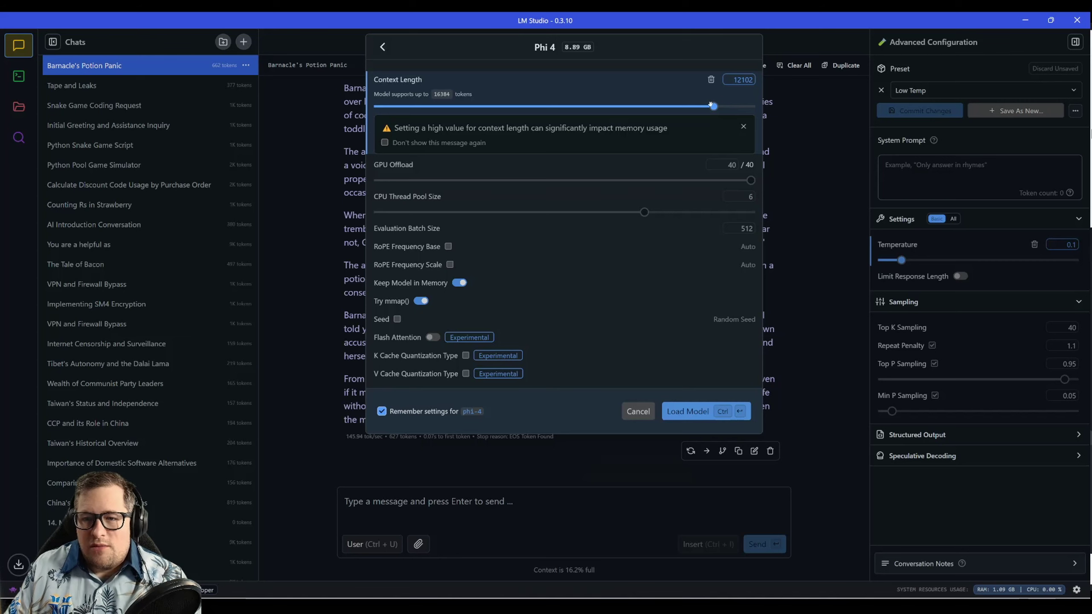
left_click_drag(717, 115, 747, 105)
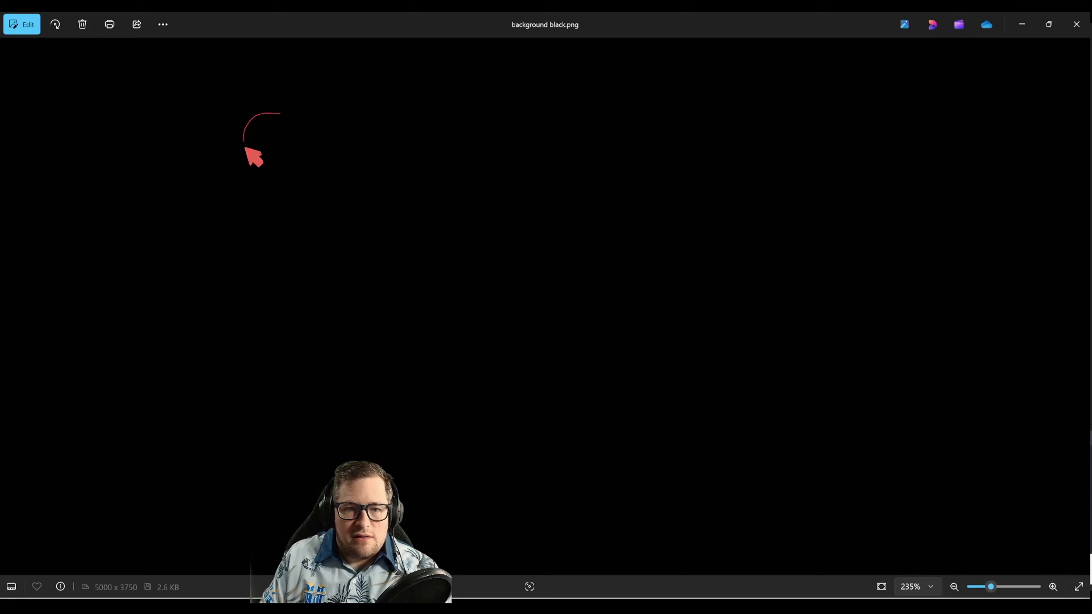
On the cleared black background image in Photos, sketch a stick figure next to a frame containing several small round-headed stems.
mouse_move(247, 149)
left_mouse_down()
mouse_move(276, 114)
mouse_move(265, 224)
mouse_move(241, 170)
mouse_move(301, 169)
left_mouse_up()
mouse_move(257, 223)
left_mouse_down()
mouse_move(235, 257)
mouse_move(306, 267)
left_mouse_up()
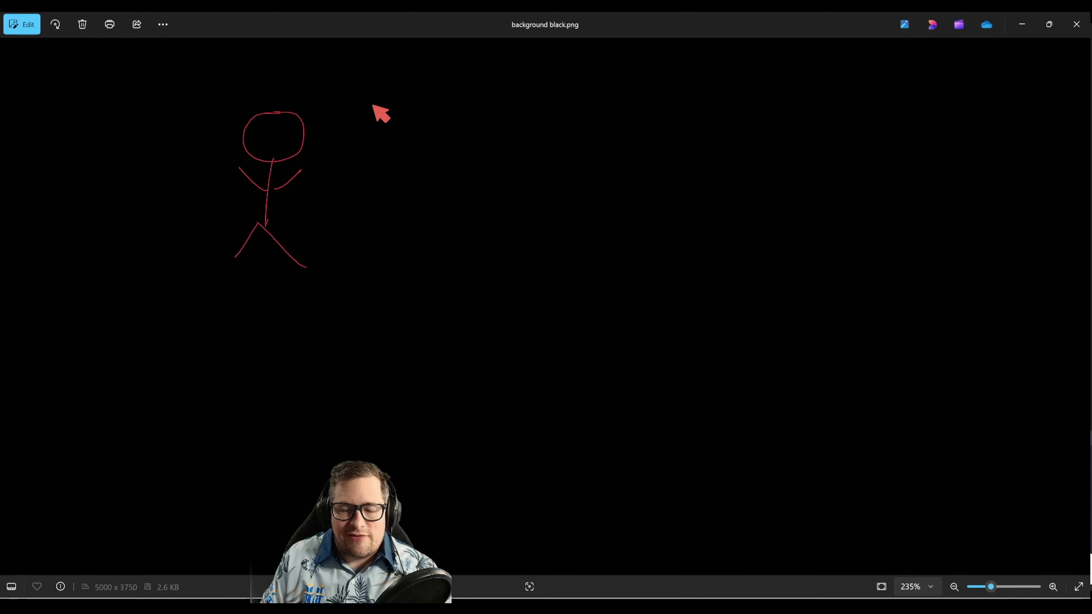
mouse_move(373, 105)
left_mouse_down()
mouse_move(383, 243)
mouse_move(488, 122)
mouse_move(415, 227)
mouse_move(388, 223)
left_mouse_up()
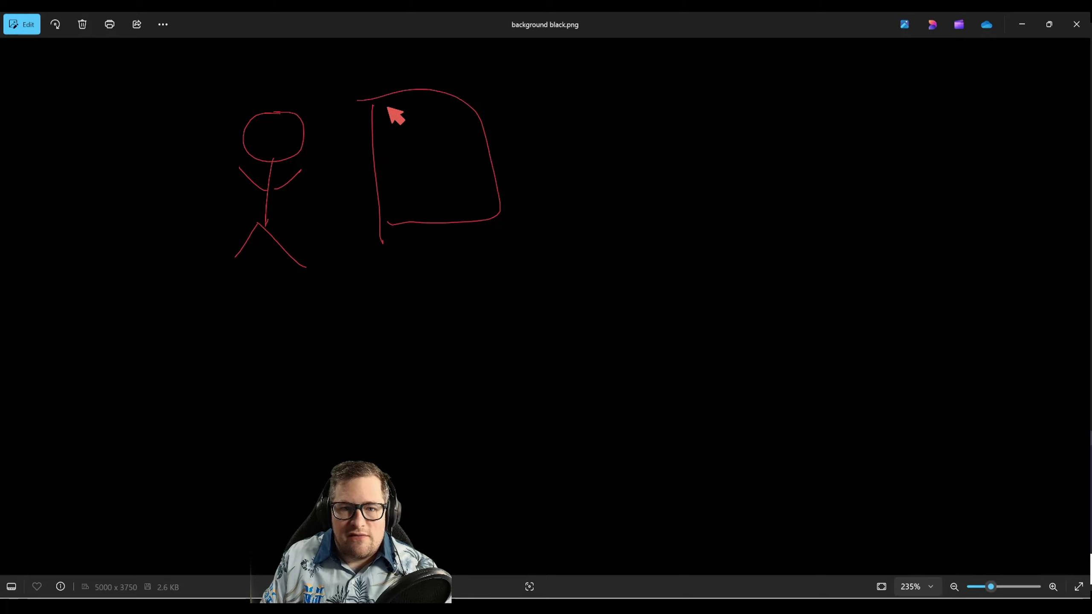
mouse_move(382, 114)
left_mouse_down()
mouse_move(387, 131)
mouse_move(426, 117)
mouse_move(437, 134)
mouse_move(392, 174)
mouse_move(414, 151)
mouse_move(416, 166)
left_mouse_up()
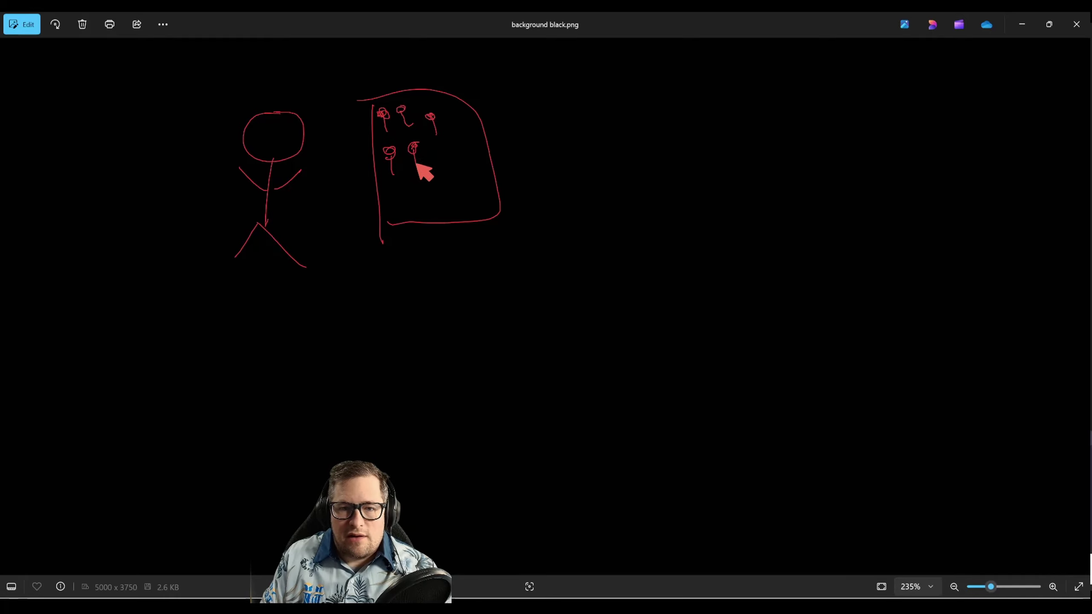
Sketch a horizontal scale with end marks beside the frame, with a circle and a short stroke beneath its two ends.
mouse_move(560, 109)
left_mouse_down()
mouse_move(566, 170)
mouse_move(769, 122)
mouse_move(813, 124)
left_mouse_up()
left_click_drag(799, 81, 801, 127)
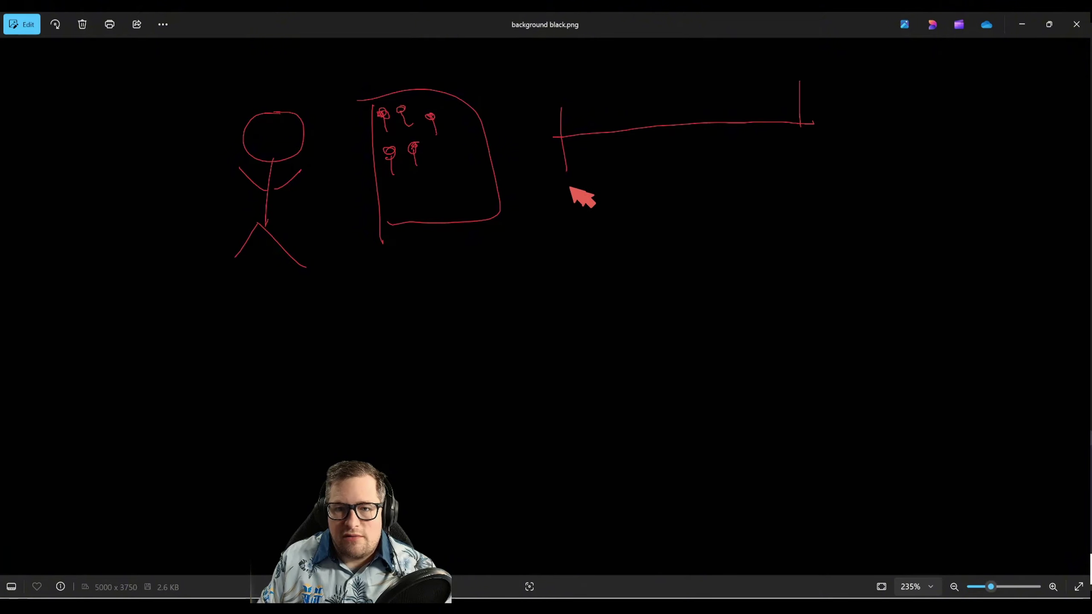
left_click_drag(564, 186, 575, 188)
left_click_drag(795, 151, 807, 183)
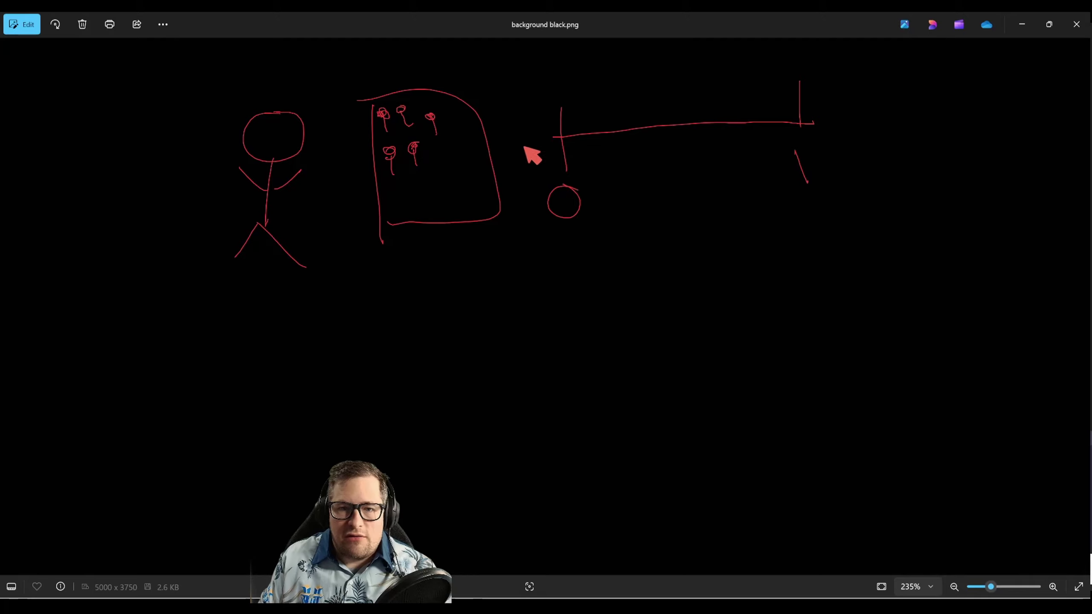
Draw arrows to the frame and to both ends of the scale, labelling the far end "unique".
mouse_move(537, 100)
left_mouse_down()
mouse_move(492, 77)
mouse_move(471, 84)
mouse_move(481, 97)
left_mouse_up()
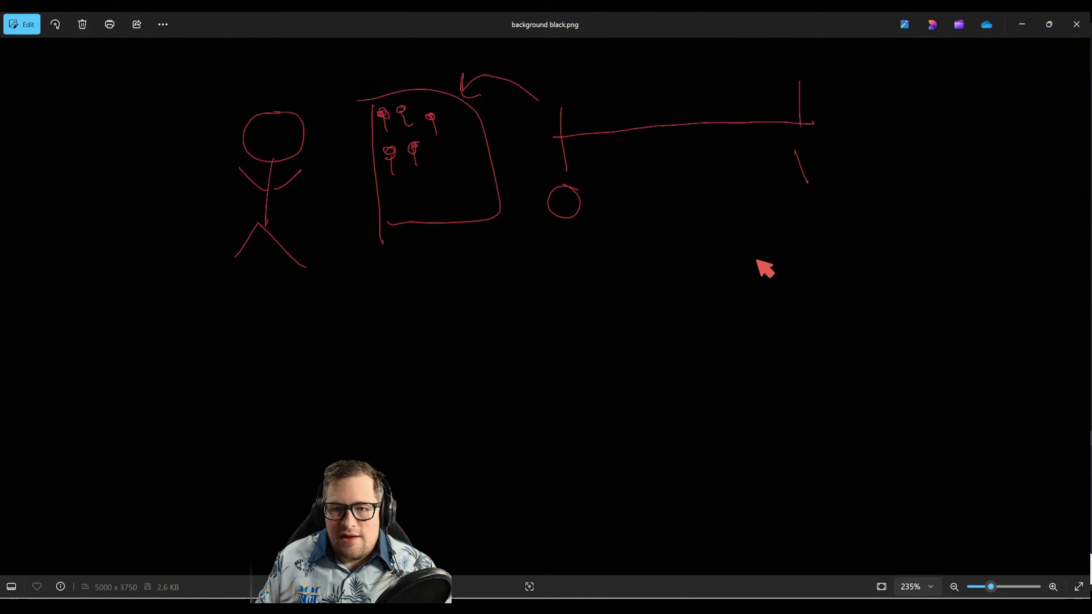
mouse_move(756, 260)
left_mouse_down()
mouse_move(799, 224)
mouse_move(809, 275)
mouse_move(853, 236)
mouse_move(872, 243)
mouse_move(882, 212)
mouse_move(897, 223)
left_mouse_up()
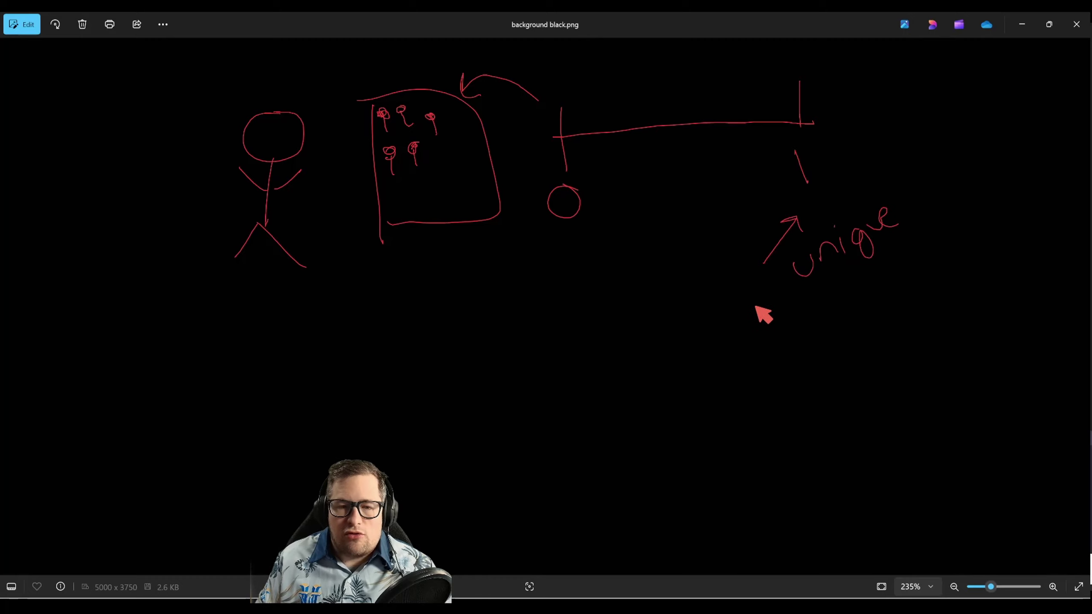
left_click_drag(560, 233, 569, 244)
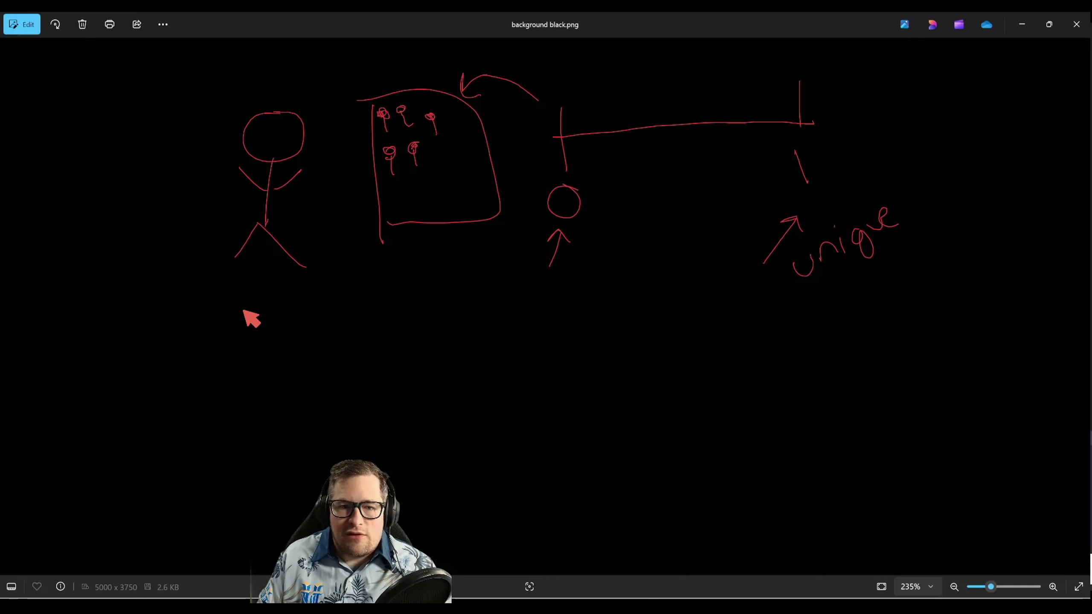
Draw a dividing line under the sketches, circle the far end of the scale, and handwrite "higher → creative" below.
mouse_move(238, 306)
left_mouse_down()
mouse_move(372, 290)
mouse_move(736, 285)
mouse_move(937, 303)
left_mouse_up()
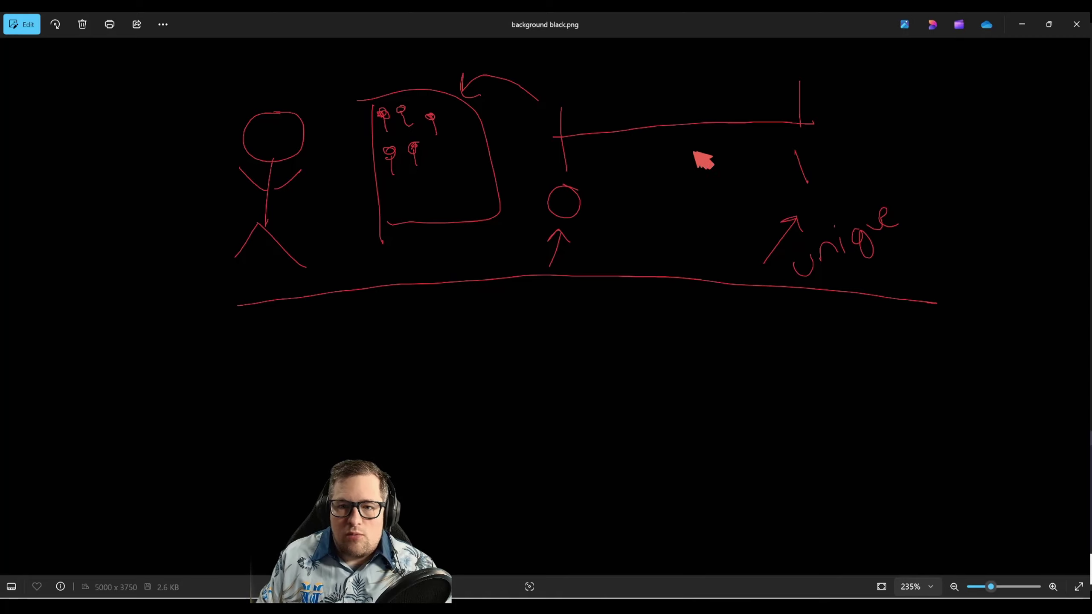
mouse_move(795, 89)
left_mouse_down()
mouse_move(774, 98)
mouse_move(821, 183)
mouse_move(792, 73)
left_mouse_up()
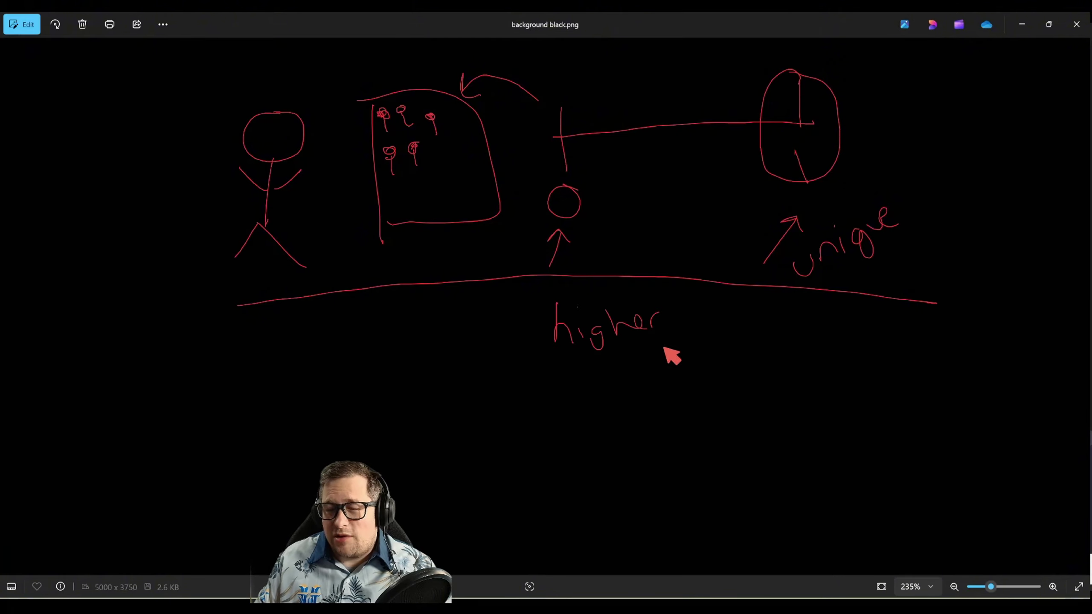
left_click_drag(680, 321, 750, 330)
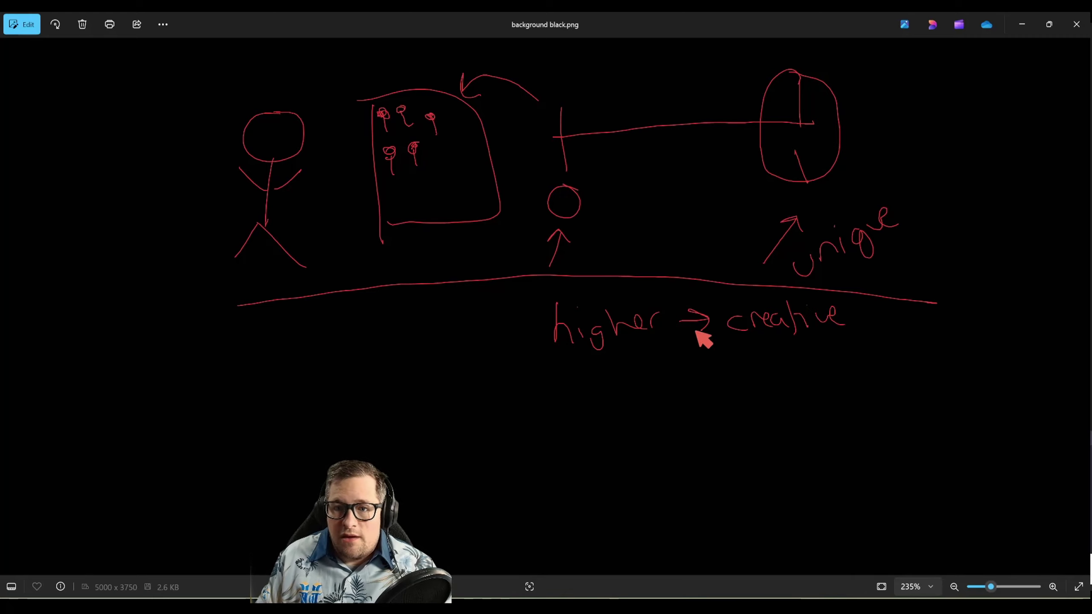
Handwrite 0.8 and "mistral 2501" below the dividing line, with an arrow from the model name toward 0.8.
mouse_move(285, 323)
left_mouse_down()
mouse_move(311, 344)
mouse_move(287, 325)
left_mouse_up()
left_click(320, 364)
left_click_drag(358, 319, 361, 317)
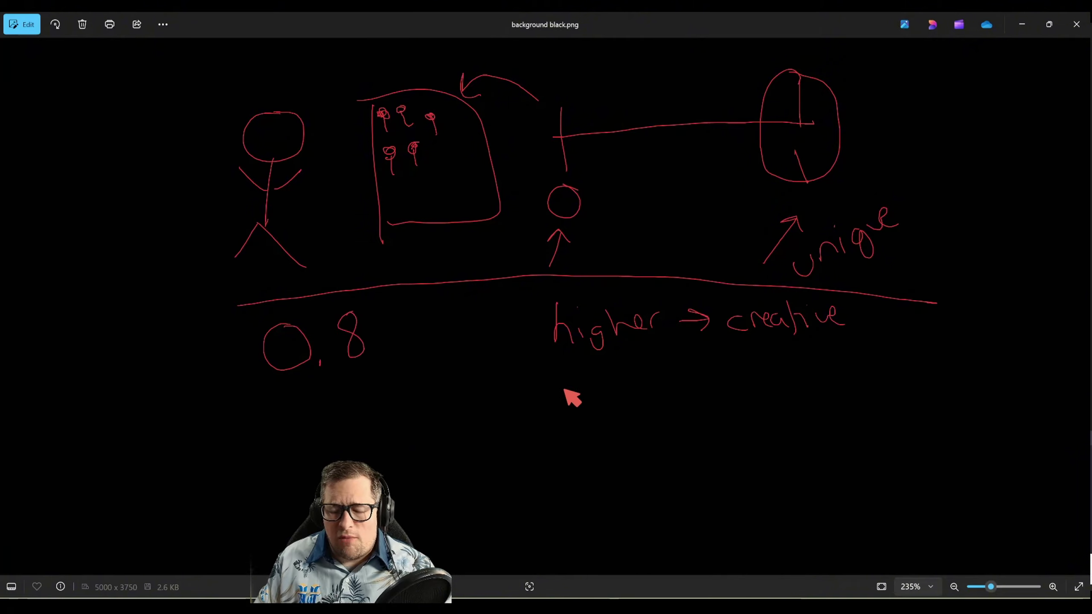
mouse_move(524, 394)
left_mouse_down()
mouse_move(522, 417)
mouse_move(552, 410)
mouse_move(574, 387)
mouse_move(605, 411)
mouse_move(677, 411)
mouse_move(699, 385)
mouse_move(739, 383)
mouse_move(763, 385)
mouse_move(761, 404)
left_mouse_up()
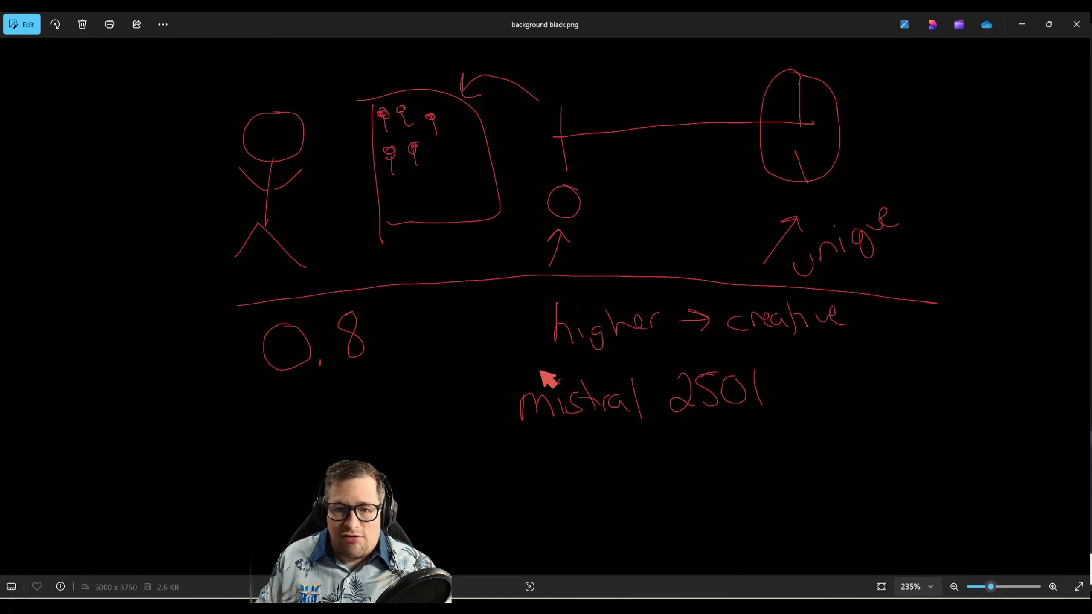
mouse_move(503, 396)
left_mouse_down()
mouse_move(427, 348)
mouse_move(437, 326)
left_mouse_up()
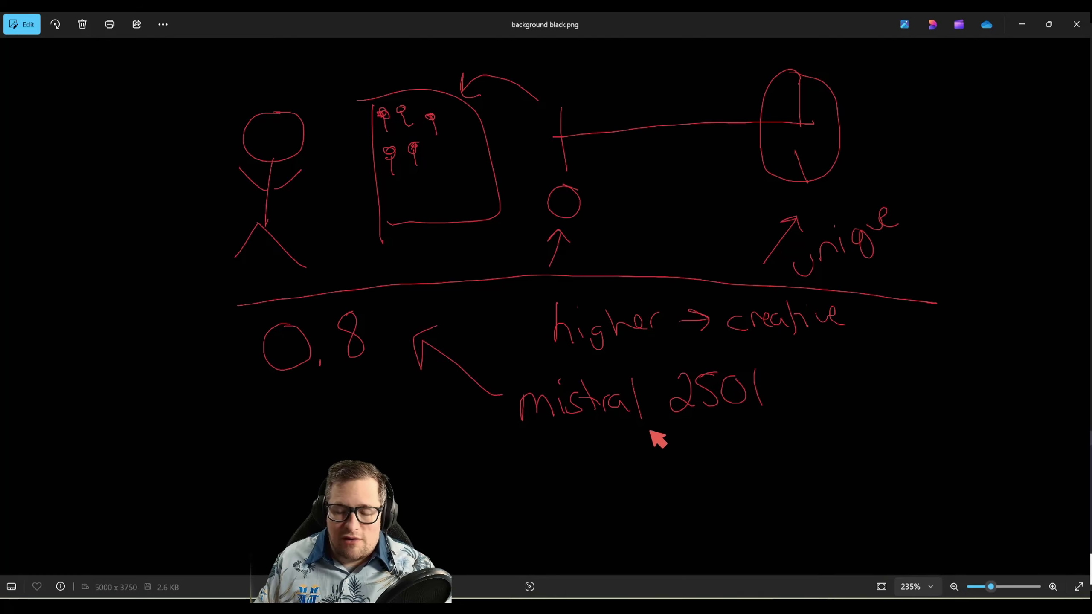
Handwrite 0.1 under "mistral 2501" and draw a curved arrow leading from "higher" to it.
left_click_drag(673, 435, 727, 471)
left_click(706, 472)
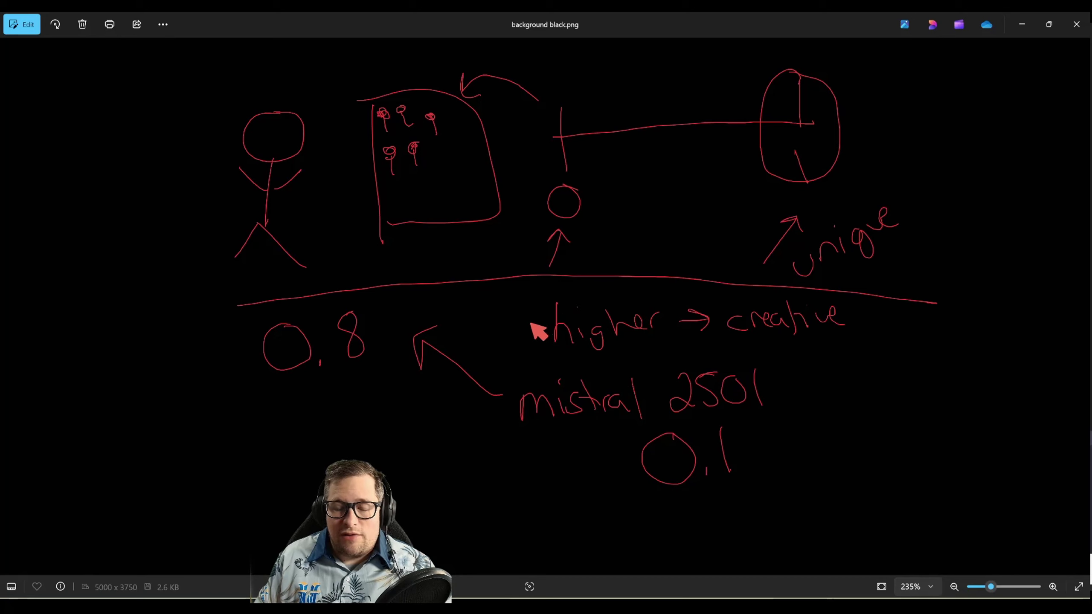
mouse_move(550, 341)
left_mouse_down()
mouse_move(502, 367)
mouse_move(573, 468)
mouse_move(609, 480)
mouse_move(587, 455)
left_mouse_up()
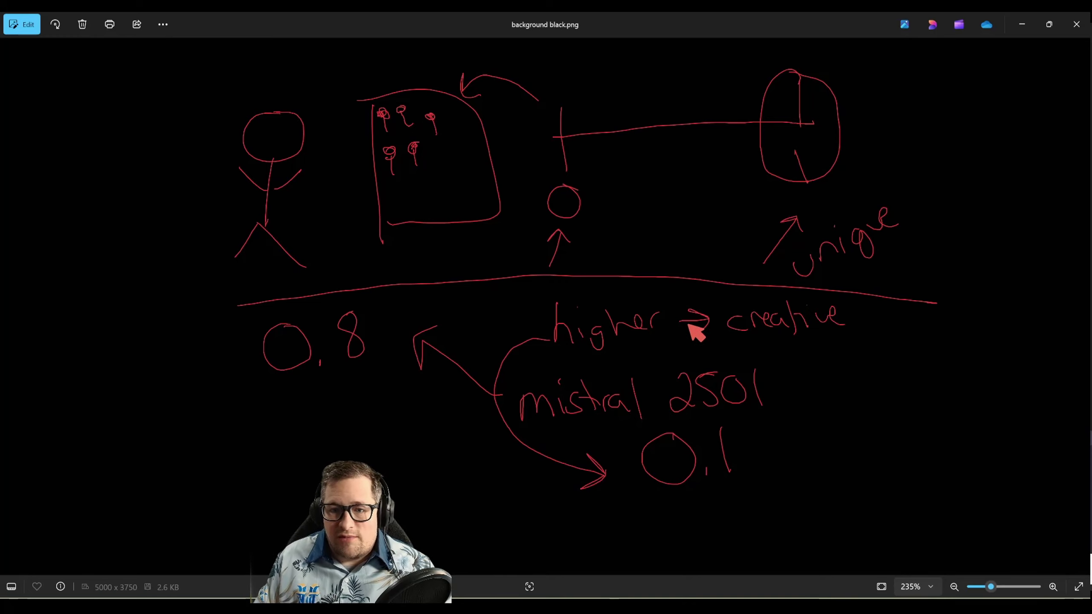
Add a pen stroke beside the handwritten 0.1 under "mistral 2501".
mouse_move(748, 445)
left_mouse_down()
mouse_move(809, 448)
mouse_move(824, 424)
mouse_move(865, 414)
mouse_move(865, 435)
mouse_move(898, 440)
left_mouse_up()
left_click(849, 446)
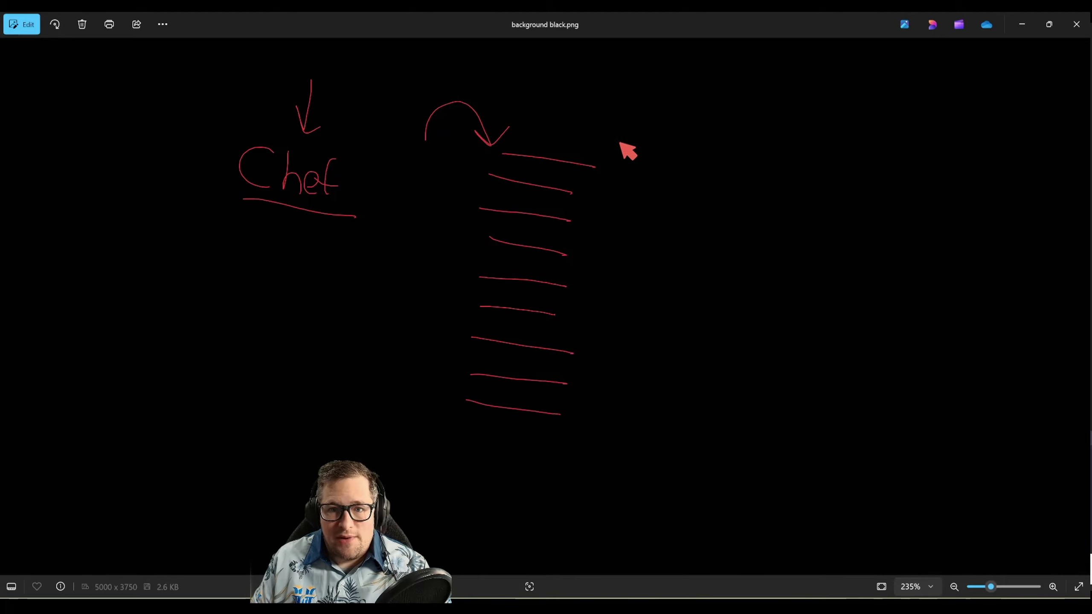
Annotate the Chef list with 20% at its first line, an arrow spanning the first five lines, and an underline beneath "k=5".
mouse_move(620, 143)
left_mouse_down()
mouse_move(626, 163)
mouse_move(683, 137)
mouse_move(687, 161)
left_mouse_up()
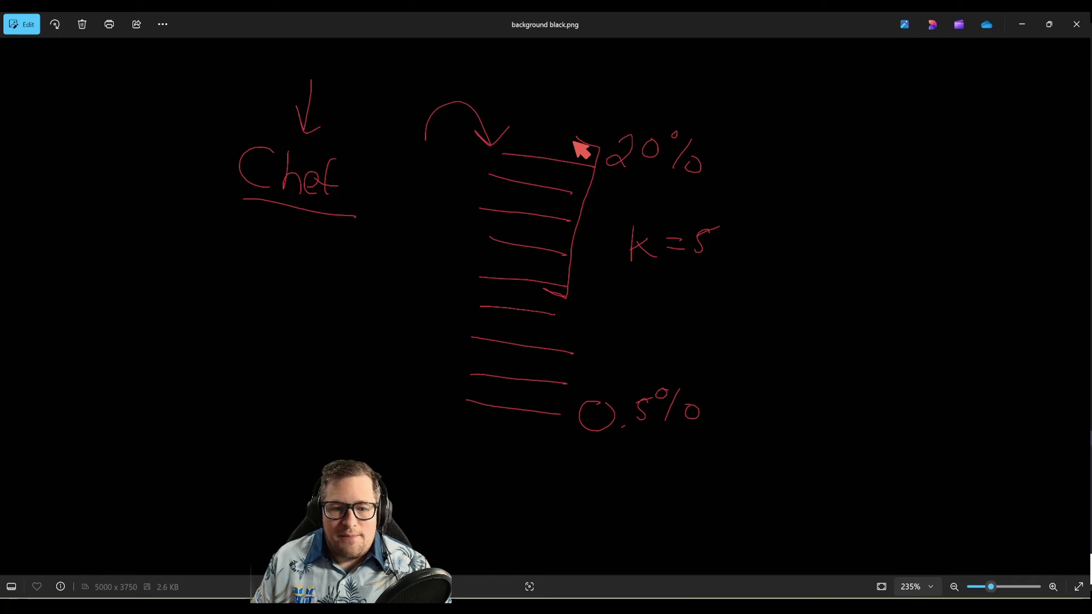
mouse_move(576, 140)
left_mouse_down()
mouse_move(597, 149)
mouse_move(553, 298)
left_mouse_up()
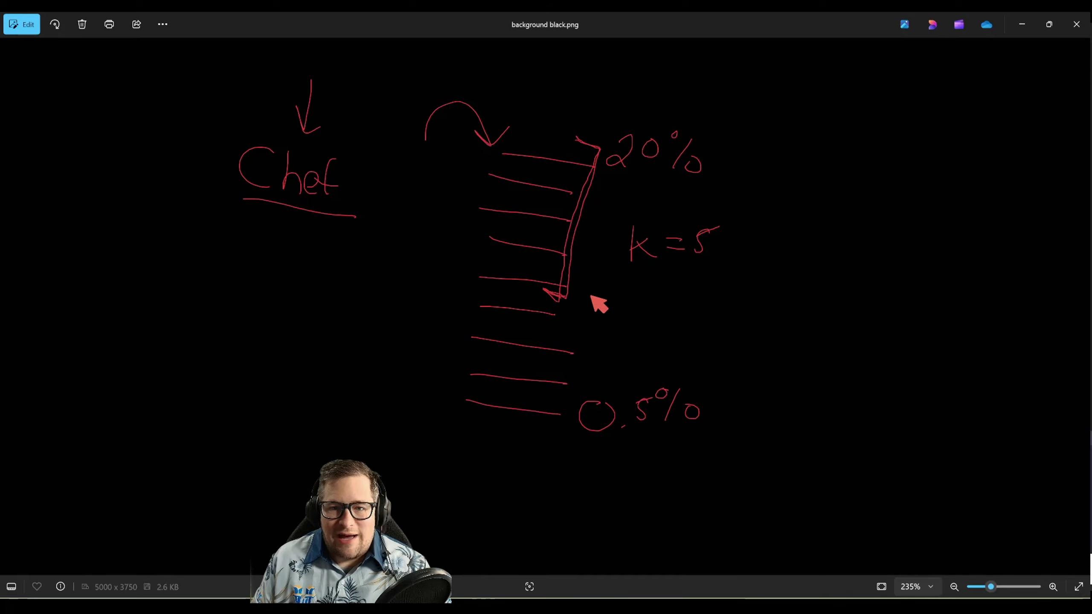
mouse_move(610, 269)
left_mouse_down()
mouse_move(710, 274)
mouse_move(717, 286)
left_mouse_up()
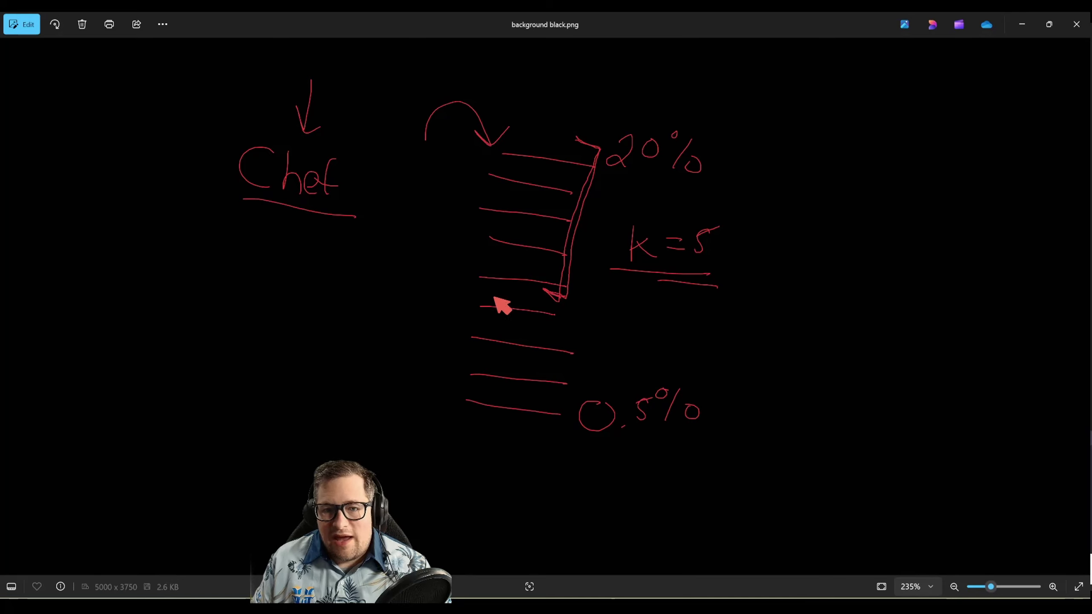
mouse_move(494, 298)
left_mouse_down()
mouse_move(445, 317)
mouse_move(440, 408)
mouse_move(454, 390)
left_mouse_up()
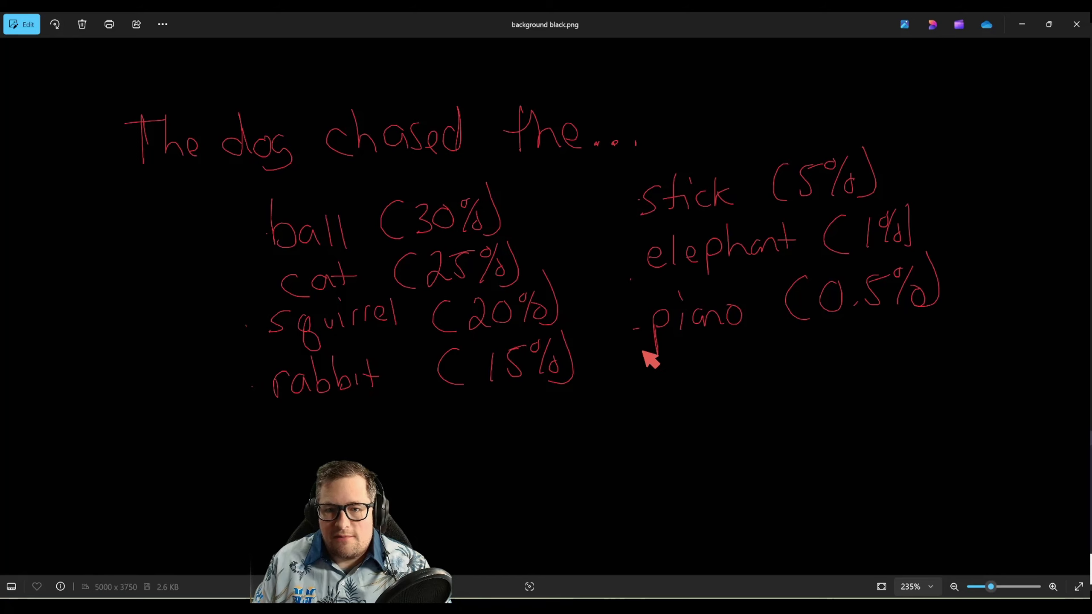
Underline the words piano, elephant and stick, and draw an arrow pointing at the stick's 5%.
left_click_drag(642, 351, 742, 347)
left_click_drag(668, 280, 774, 280)
left_click_drag(671, 220, 719, 219)
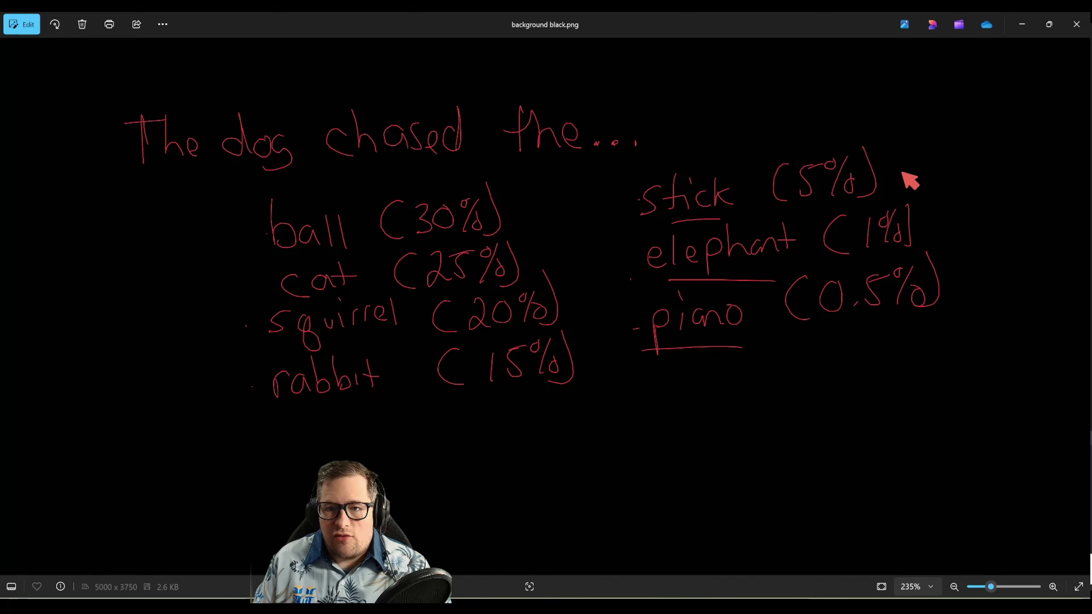
left_click_drag(924, 120, 884, 139)
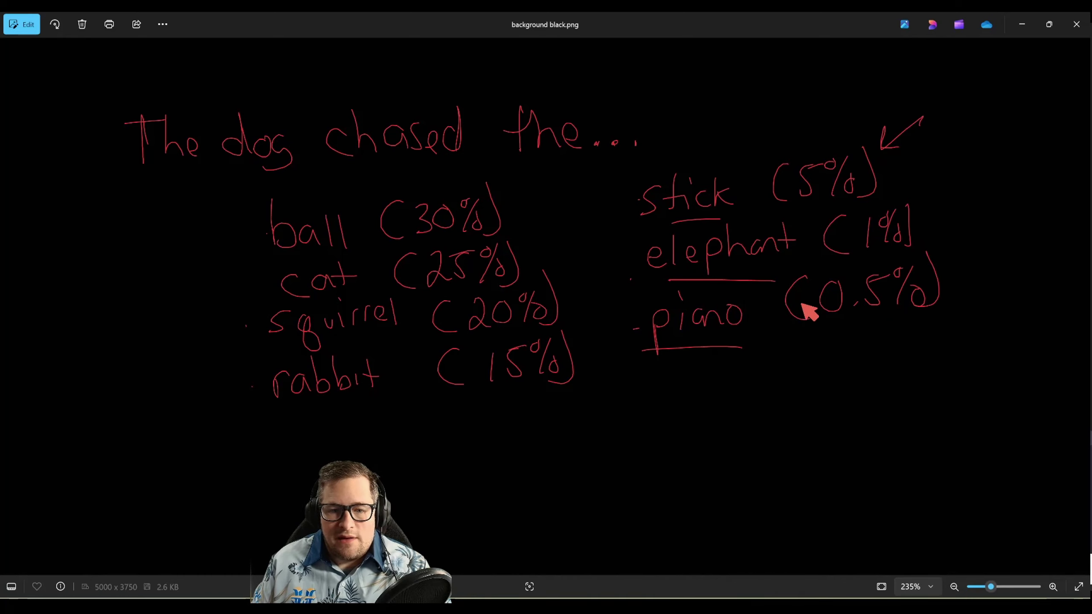
Handwrite "k=3" beside the word list and mark off the first three words with lines above ball and below squirrel.
mouse_move(59, 217)
left_mouse_down()
mouse_move(69, 257)
mouse_move(110, 219)
left_mouse_up()
left_click_drag(99, 234, 112, 227)
left_click_drag(119, 191, 117, 222)
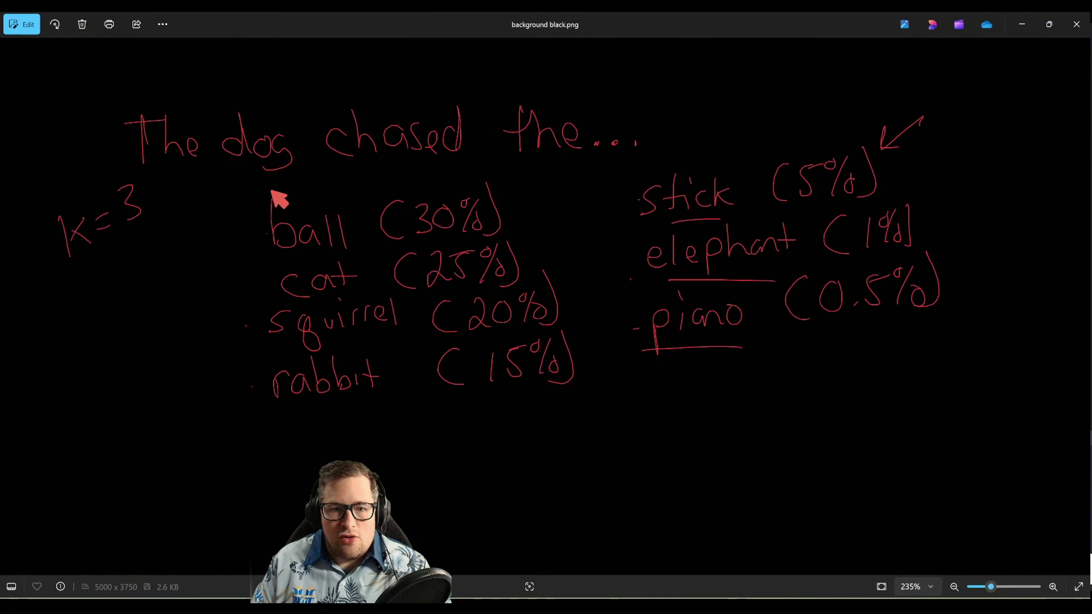
left_click_drag(271, 191, 255, 188)
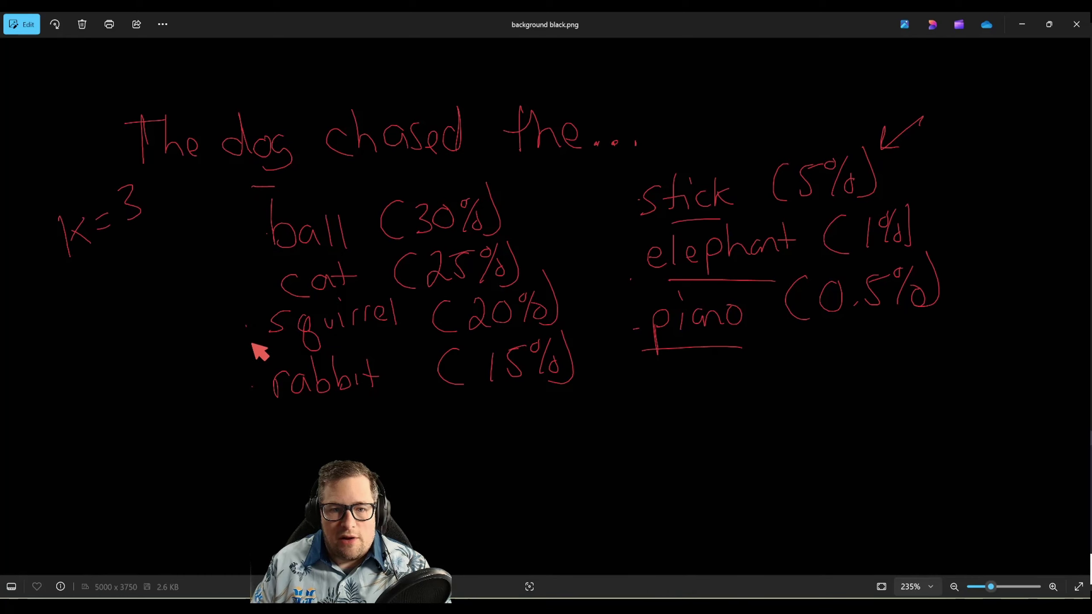
left_click_drag(245, 353, 285, 350)
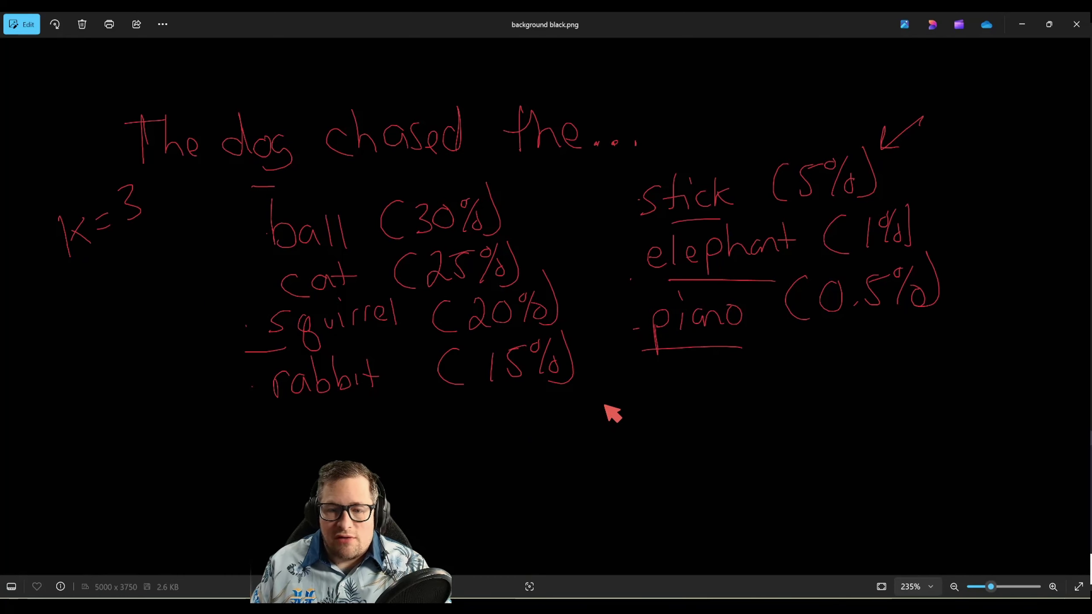
Handwrite "high temp" below the word lists.
mouse_move(565, 402)
left_mouse_down()
mouse_move(584, 445)
mouse_move(610, 449)
left_mouse_up()
left_click_drag(631, 405, 652, 440)
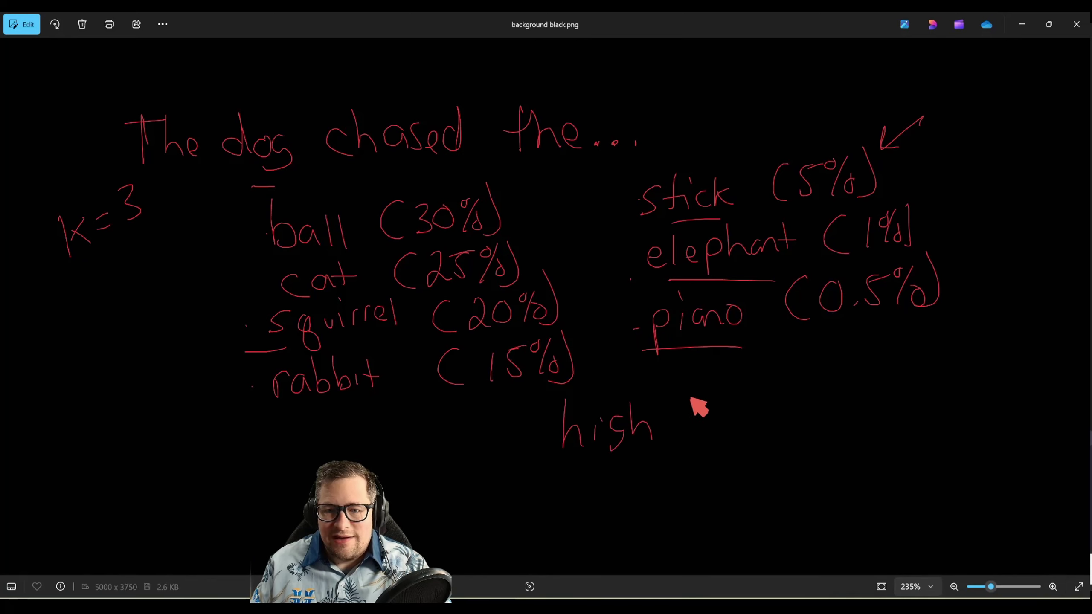
left_click_drag(693, 389, 689, 430)
left_click_drag(677, 412, 729, 426)
left_click_drag(732, 426, 752, 426)
left_click_drag(759, 407, 764, 432)
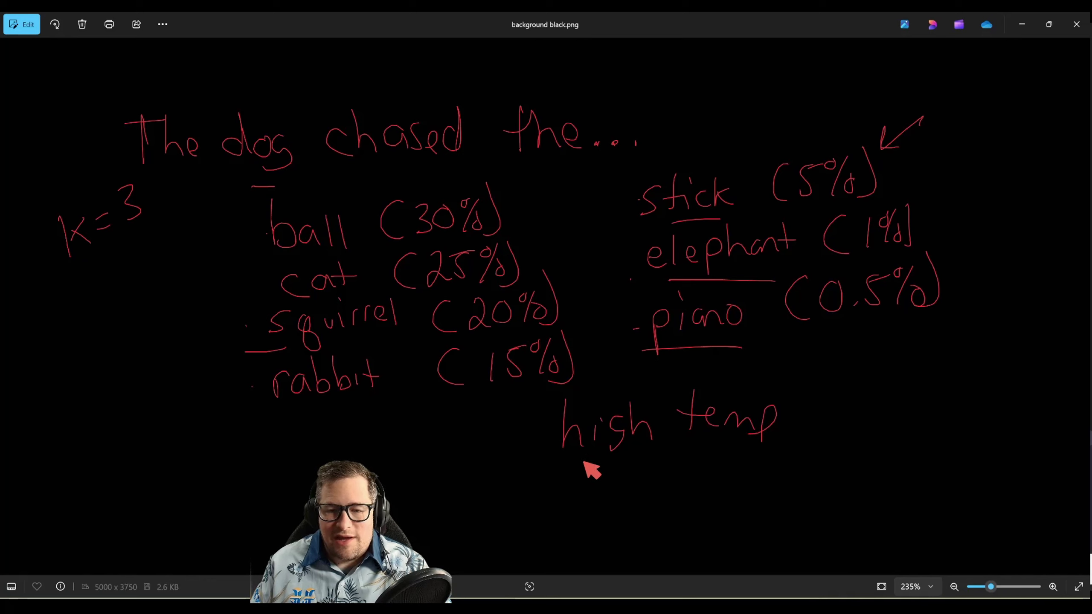
Handwrite "top k value" under "high temp" and draw a stroke alongside both notes.
left_click_drag(583, 463, 579, 494)
left_click_drag(570, 476, 599, 481)
mouse_move(616, 479)
left_mouse_down()
mouse_move(625, 491)
mouse_move(654, 480)
mouse_move(710, 494)
left_mouse_up()
left_click_drag(731, 481, 739, 491)
mouse_move(754, 447)
left_mouse_down()
mouse_move(757, 491)
mouse_move(783, 489)
left_mouse_up()
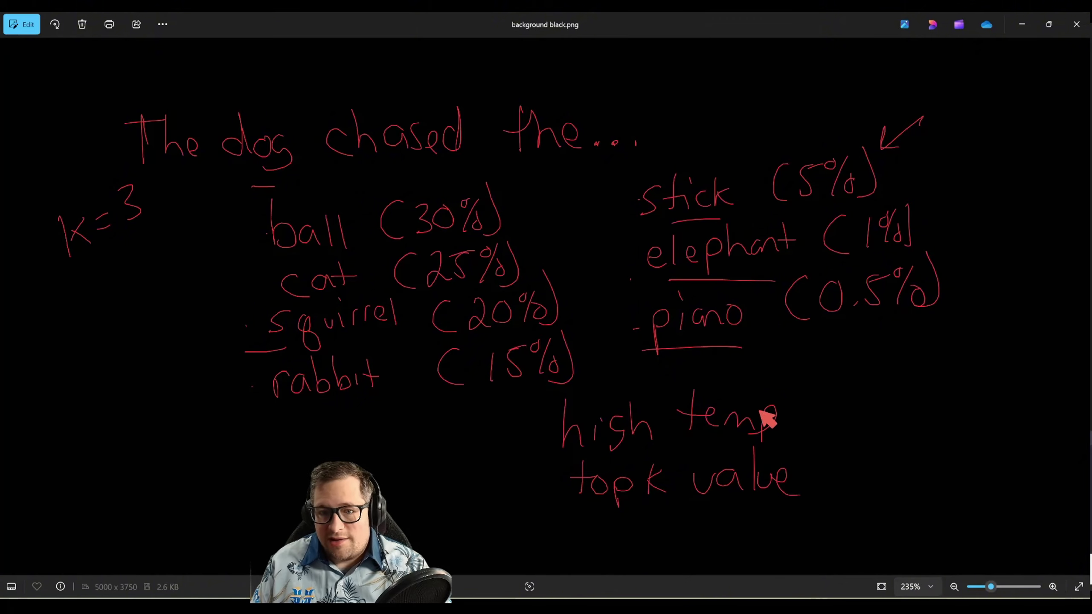
mouse_move(799, 403)
left_mouse_down()
mouse_move(844, 432)
mouse_move(800, 480)
left_mouse_up()
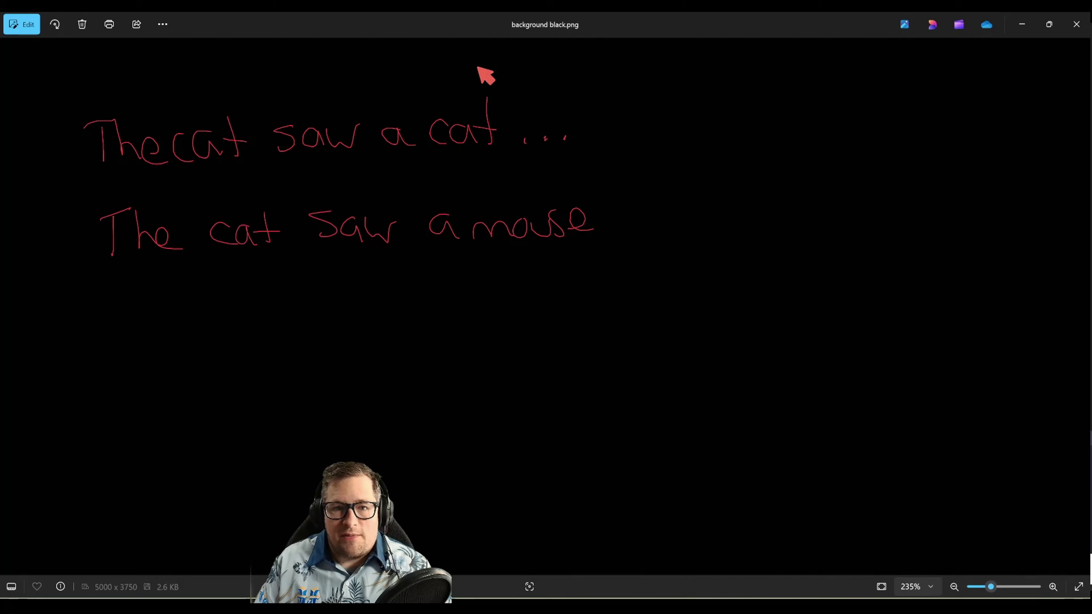
Draw an arrow to the second "cat" in the first sentence and a column of seven horizontal lines beside the sentences.
left_click_drag(484, 55, 466, 87)
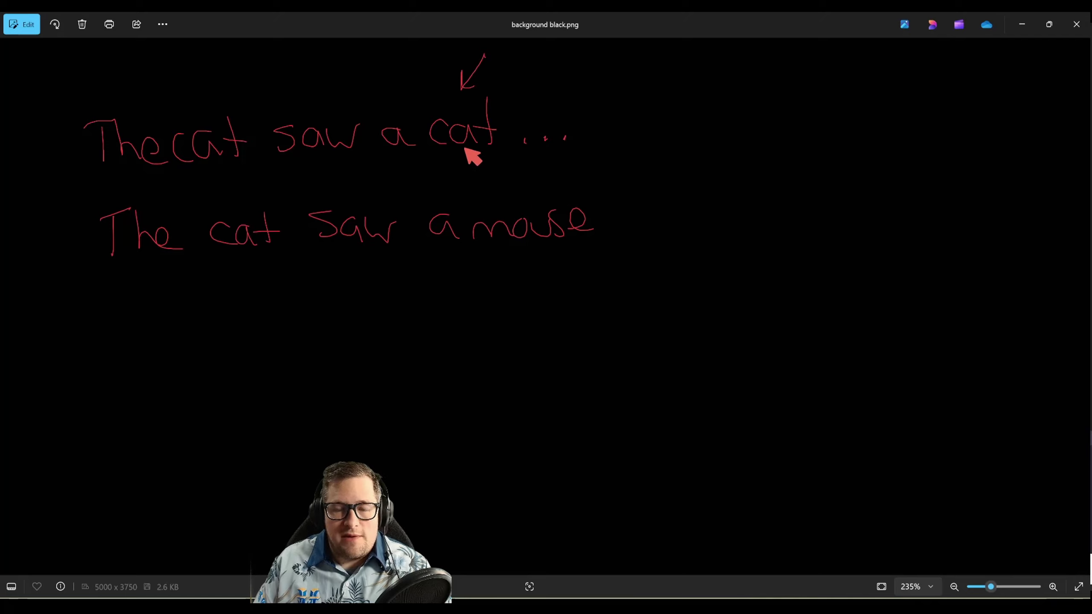
left_click_drag(763, 129, 872, 145)
left_click_drag(768, 174, 866, 185)
left_click_drag(766, 207, 860, 225)
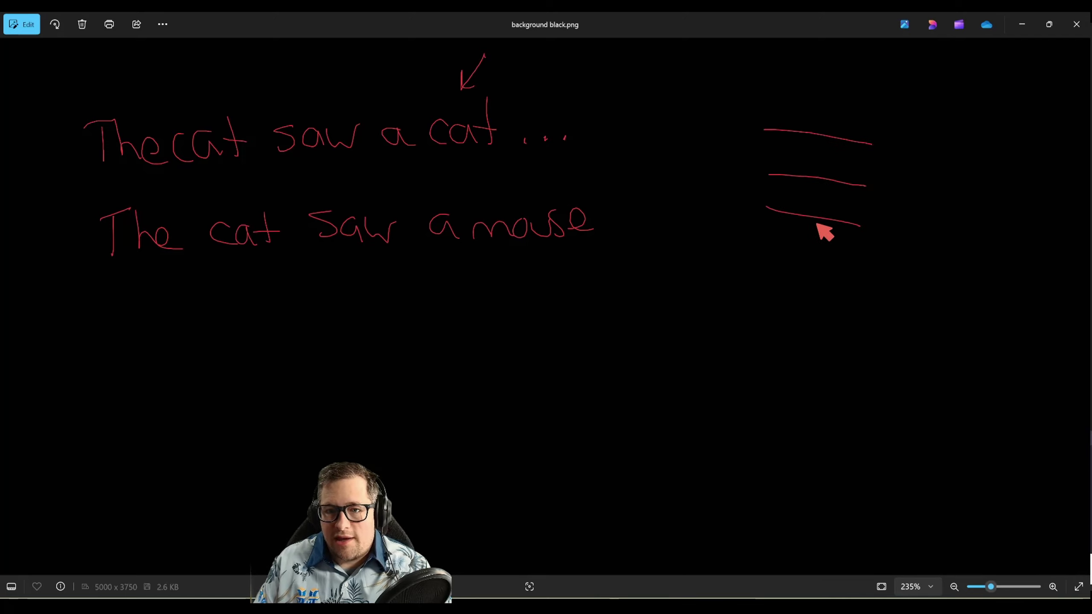
left_click_drag(762, 253, 854, 266)
left_click_drag(765, 292, 849, 303)
left_click_drag(757, 326, 845, 342)
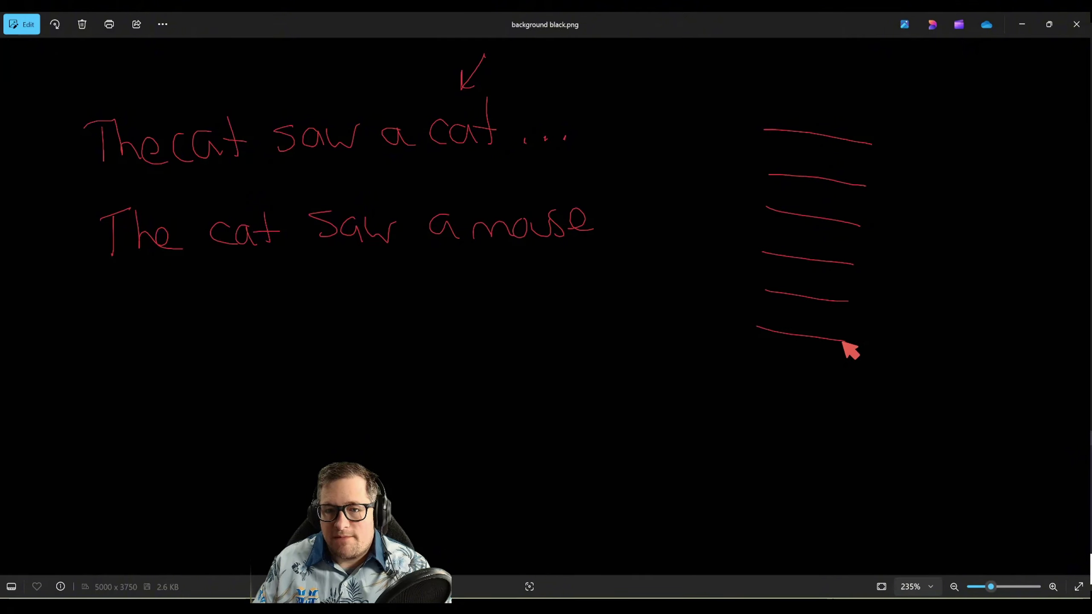
left_click_drag(763, 369, 847, 382)
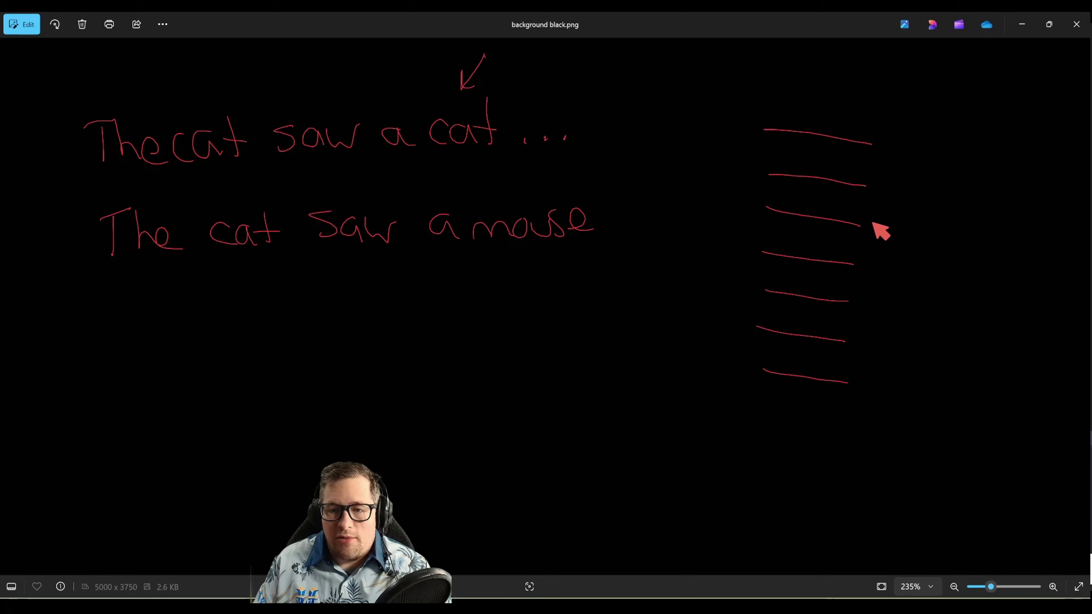
Draw a downward arrow from the column's third line to its last, with a crossed-out "cat" on the third and "Cat" on the last.
mouse_move(873, 223)
left_mouse_down()
mouse_move(857, 364)
mouse_move(877, 351)
left_mouse_up()
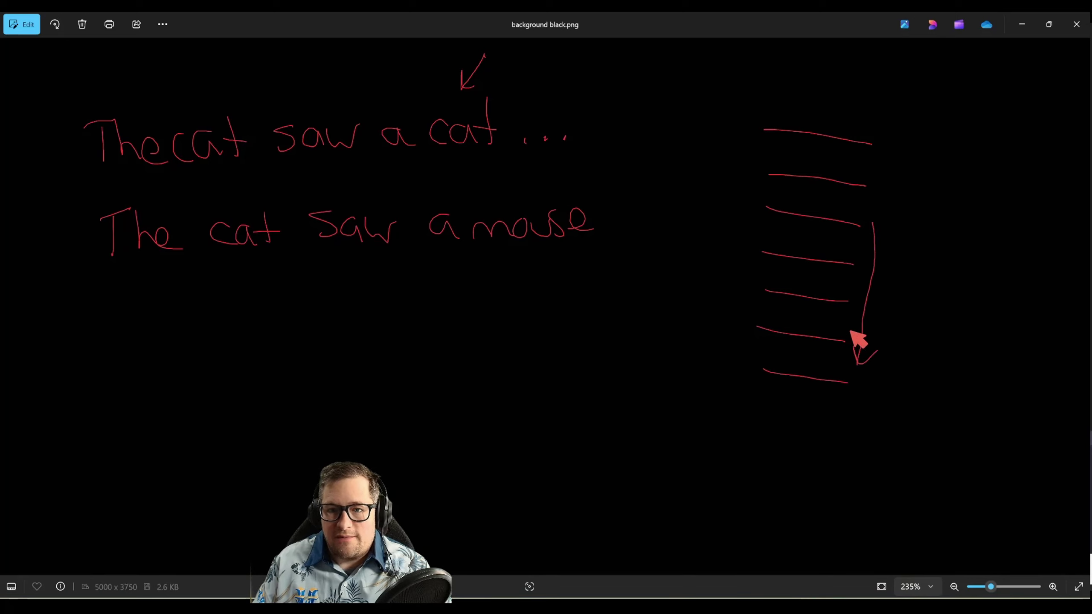
mouse_move(794, 195)
left_mouse_down()
mouse_move(811, 210)
mouse_move(831, 195)
mouse_move(855, 214)
left_mouse_up()
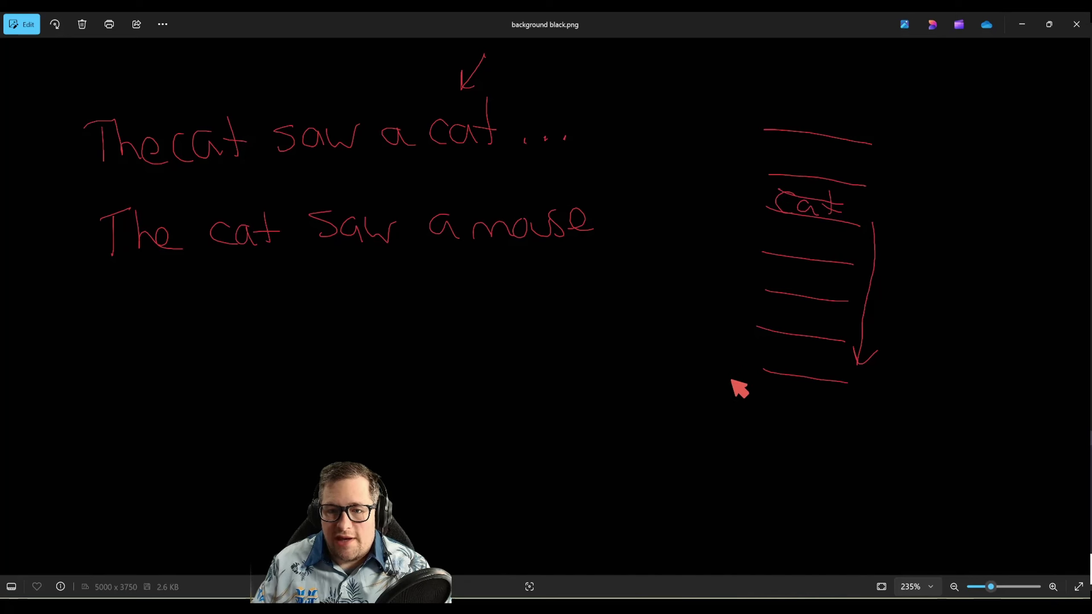
mouse_move(783, 349)
left_mouse_down()
mouse_move(790, 364)
mouse_move(821, 365)
left_mouse_up()
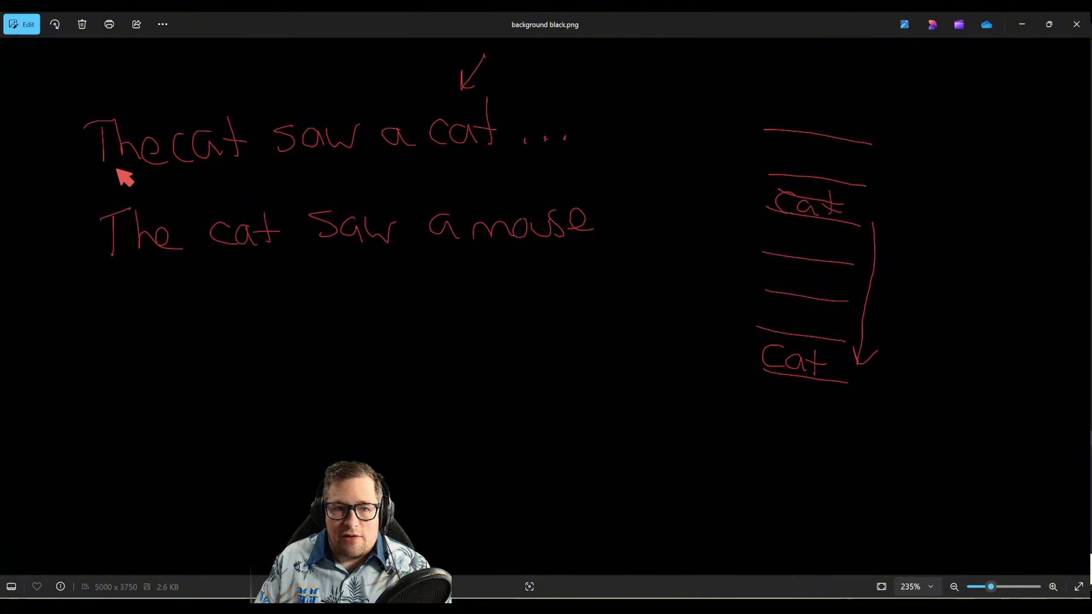
Underline both handwritten sentences and add pen marks beside the two "cat" entries in the column.
mouse_move(115, 171)
left_mouse_down()
mouse_move(380, 184)
mouse_move(521, 177)
left_mouse_up()
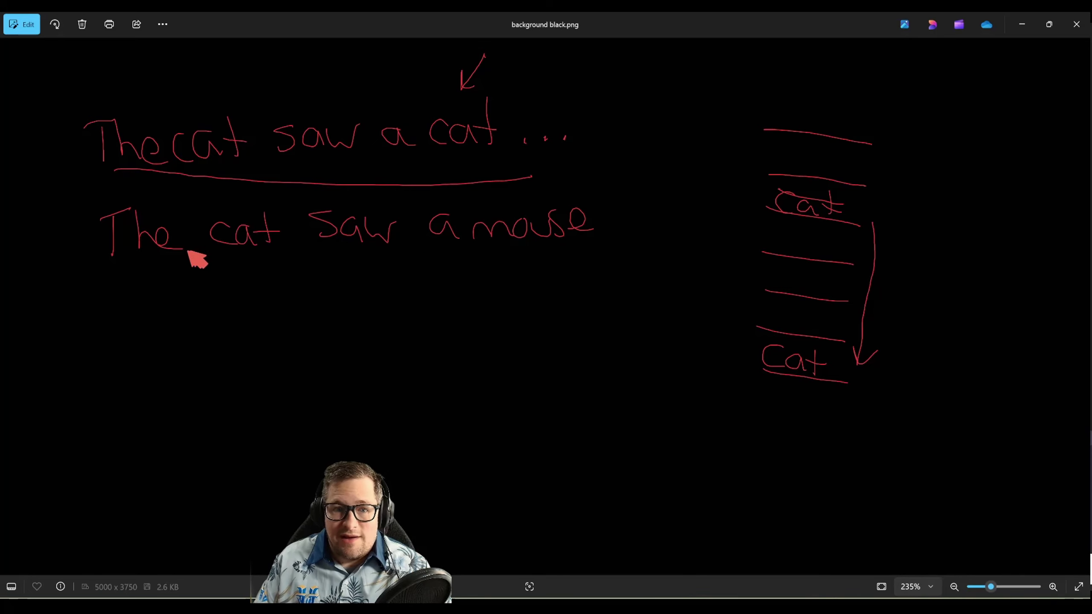
left_click_drag(119, 272, 584, 279)
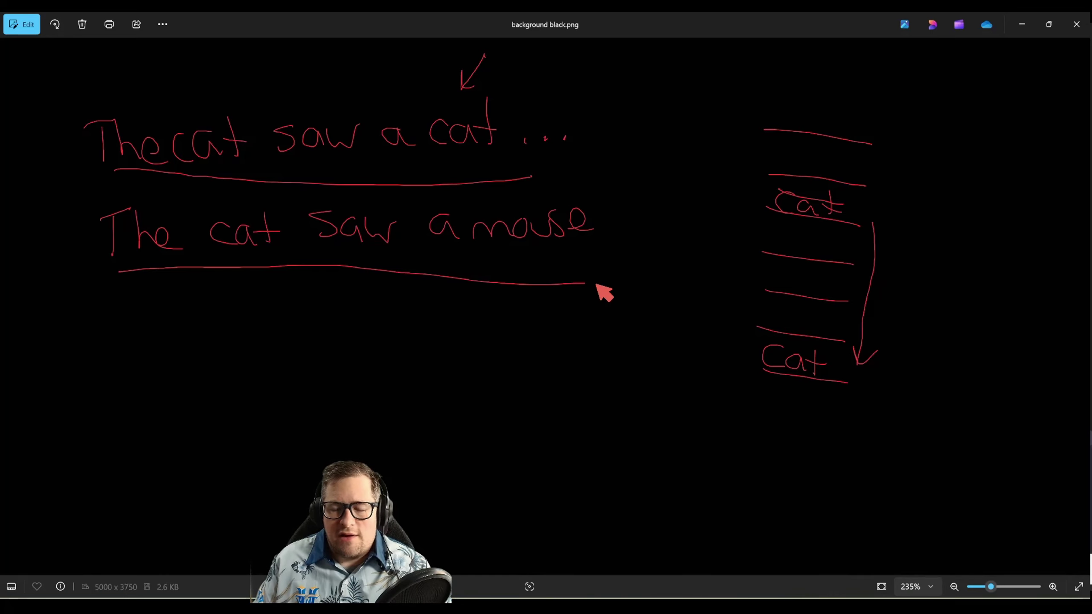
mouse_move(706, 362)
left_mouse_down()
mouse_move(752, 354)
mouse_move(736, 363)
left_mouse_up()
left_click_drag(730, 213, 747, 198)
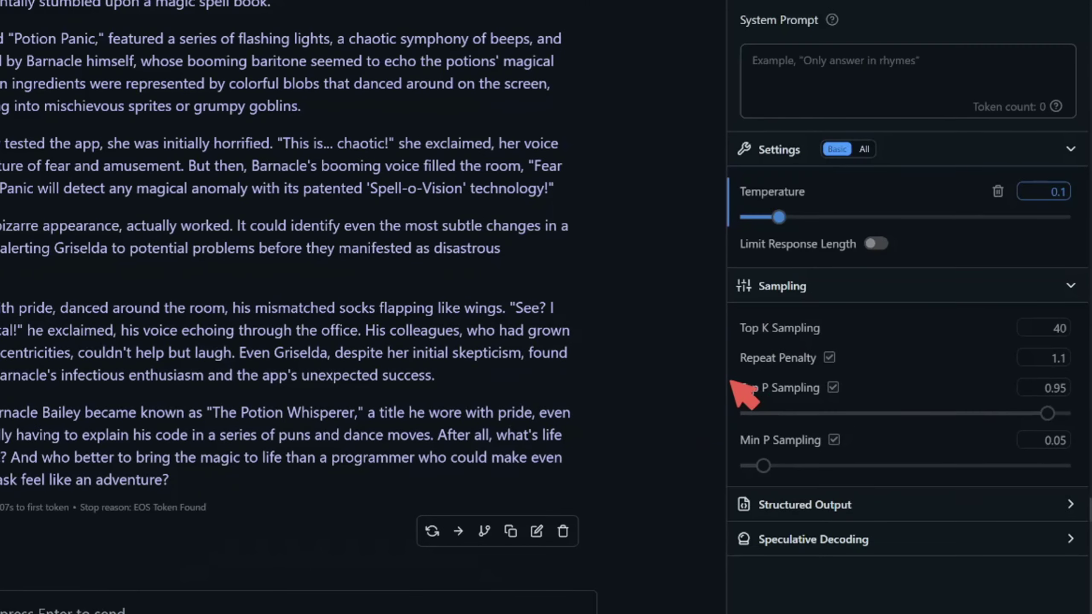
In LM Studio, bracket Top P and Min P Sampling with an arrow, and draw arrows toward Structured Output and Speculative Decoding.
mouse_move(740, 375)
left_mouse_down()
mouse_move(717, 372)
mouse_move(698, 450)
mouse_move(741, 470)
left_mouse_up()
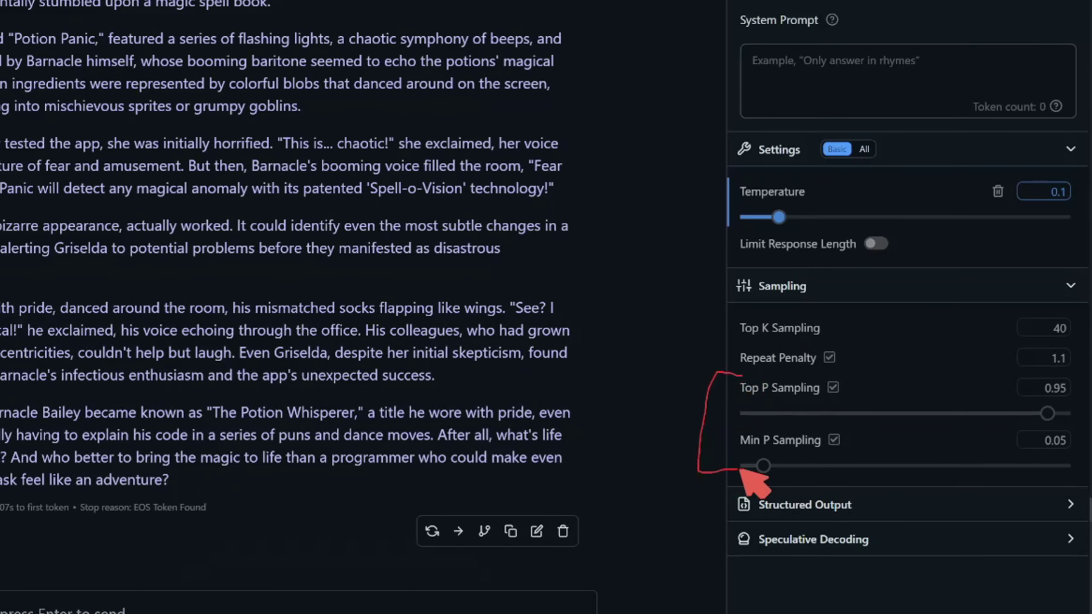
mouse_move(634, 451)
left_mouse_down()
mouse_move(688, 418)
mouse_move(680, 456)
left_mouse_up()
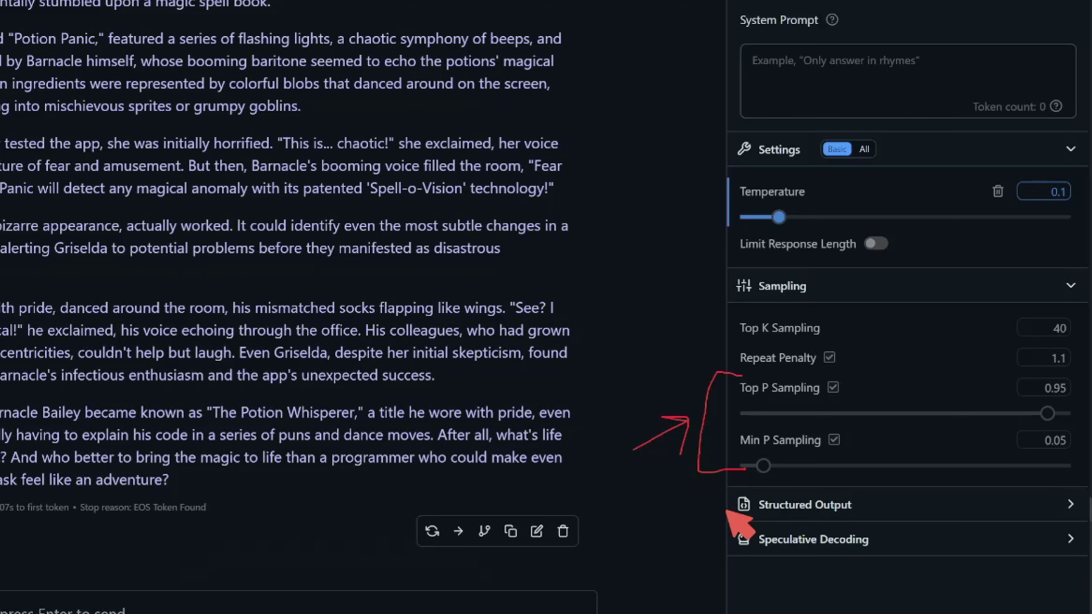
left_click_drag(690, 530, 721, 512)
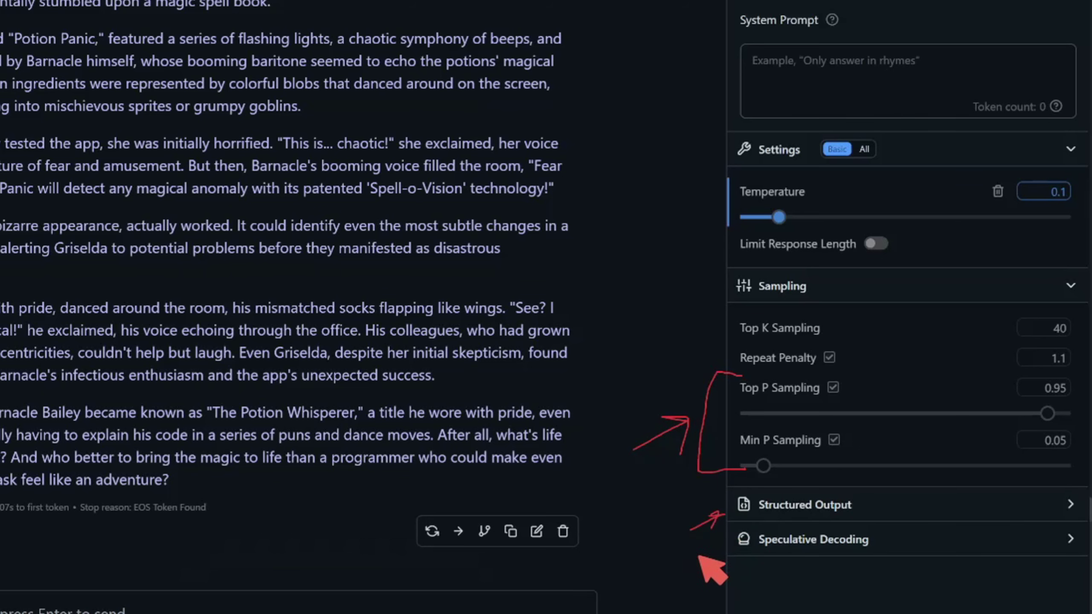
mouse_move(693, 562)
left_mouse_down()
mouse_move(740, 551)
mouse_move(724, 568)
left_mouse_up()
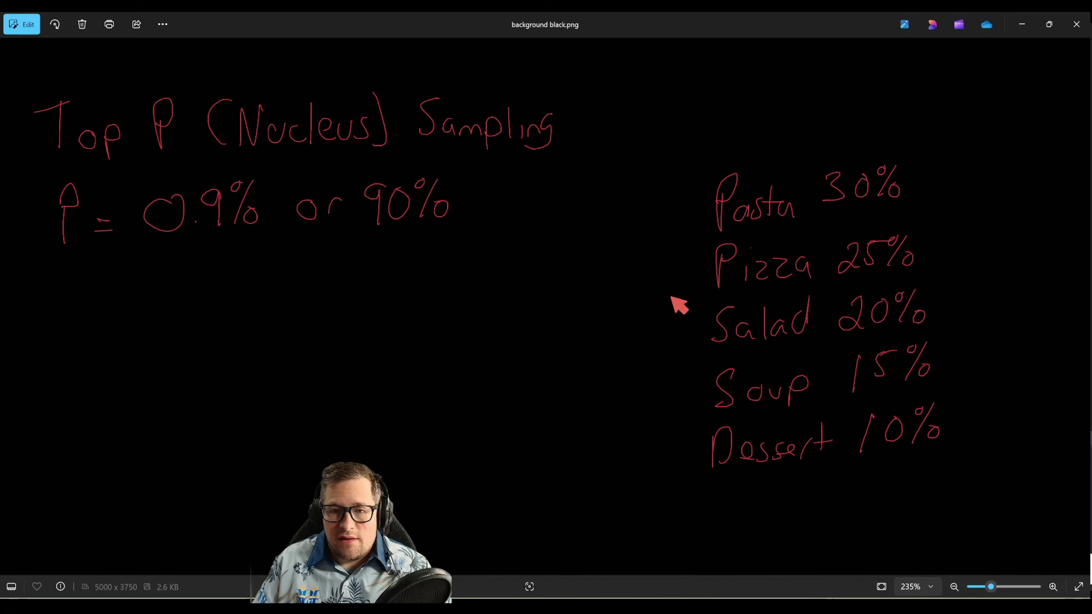
On the Top P sketch, draw six stacked horizontal lines below the P value and an arrow pointing to 90%.
left_click_drag(429, 274, 527, 272)
left_click_drag(426, 307, 517, 306)
left_click_drag(423, 329, 493, 332)
left_click_drag(422, 358, 493, 363)
left_click_drag(423, 386, 500, 386)
left_click_drag(427, 412, 487, 413)
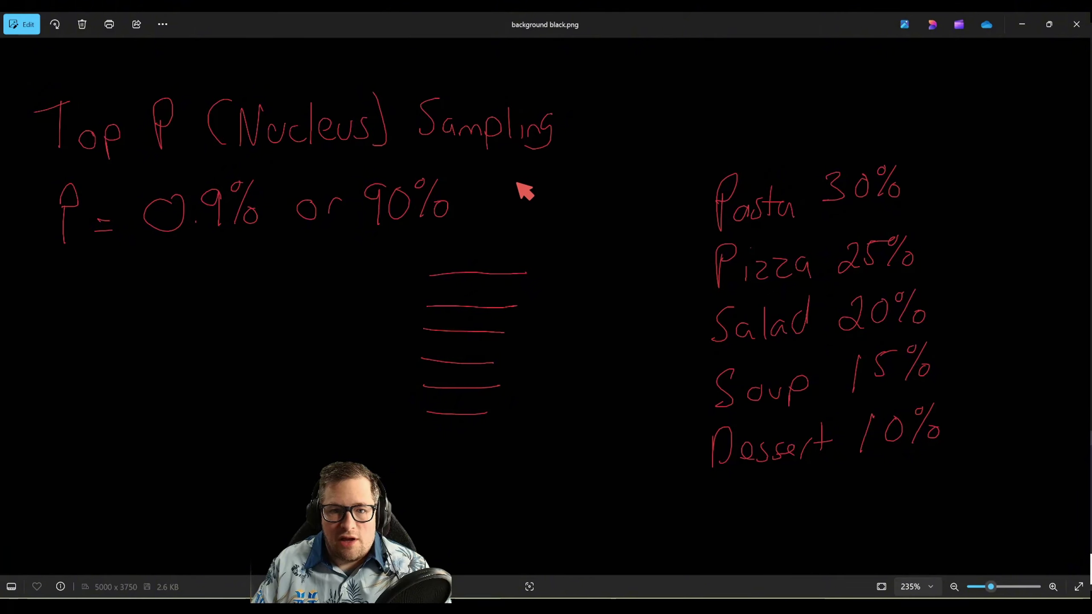
left_click_drag(517, 188, 482, 191)
left_click_drag(494, 179, 499, 200)
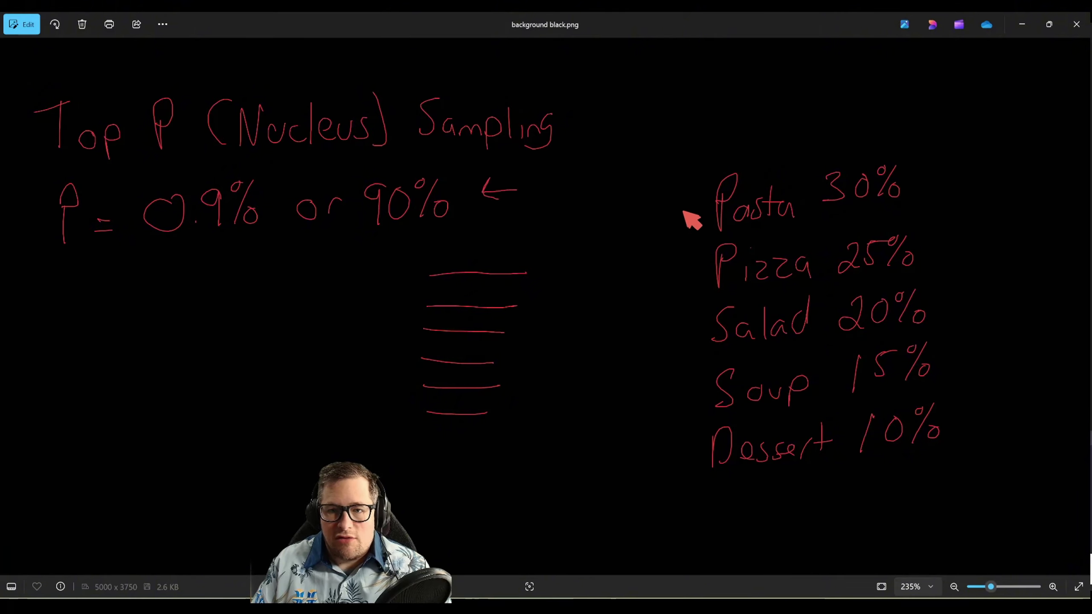
Draw arrows beside Pasta, Pizza and Salad, and handwrite the running totals 55% and 75%.
mouse_move(642, 211)
left_mouse_down()
mouse_move(687, 209)
mouse_move(672, 221)
left_mouse_up()
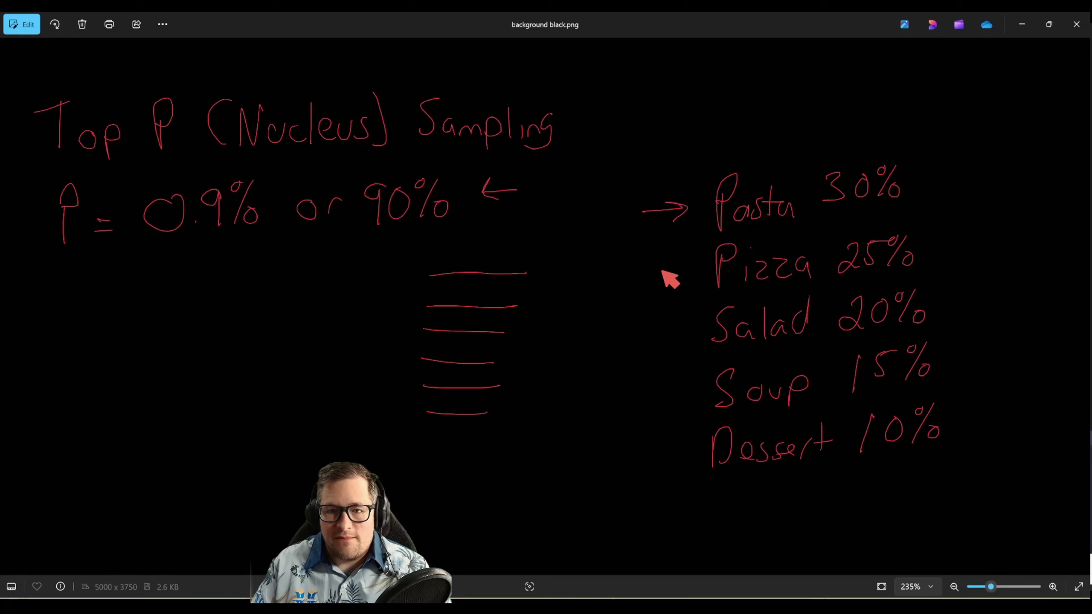
mouse_move(639, 274)
left_mouse_down()
mouse_move(685, 271)
mouse_move(656, 288)
left_mouse_up()
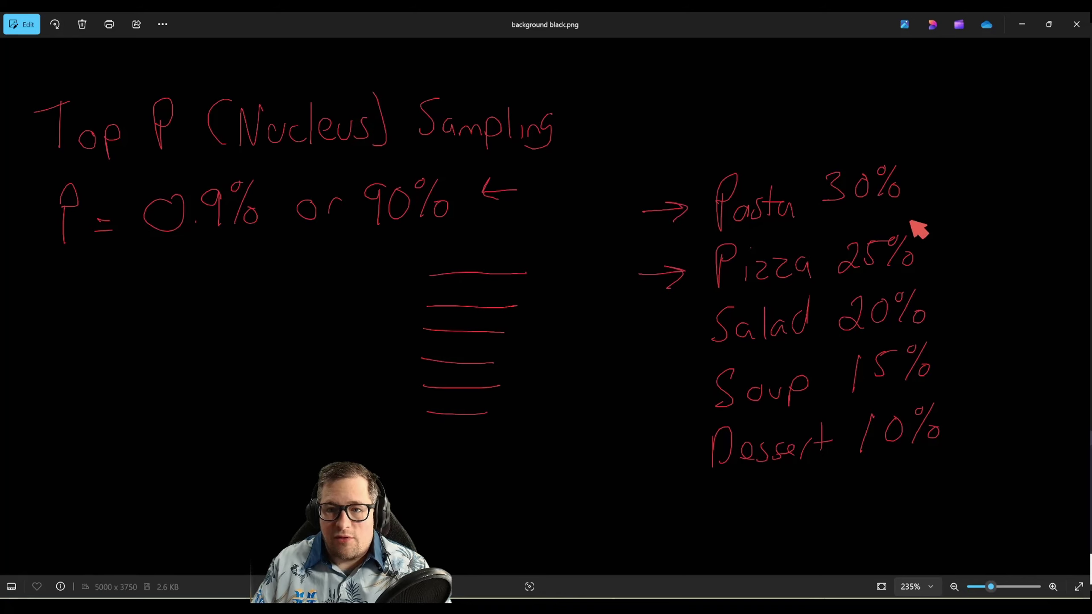
left_click_drag(948, 193, 1016, 202)
mouse_move(642, 331)
left_mouse_down()
mouse_move(677, 329)
mouse_move(651, 340)
left_mouse_up()
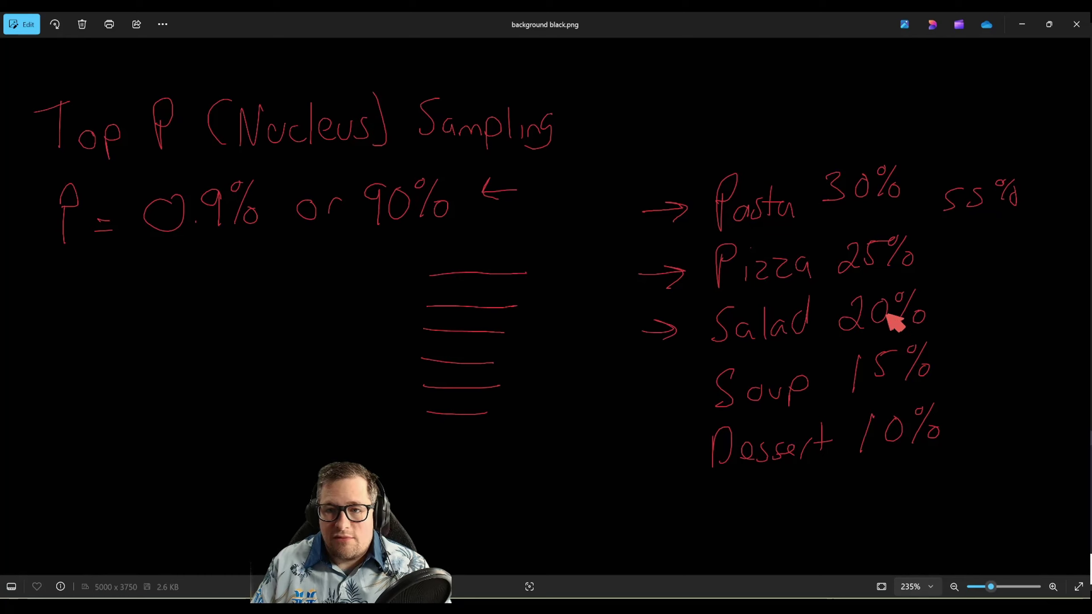
mouse_move(957, 274)
left_mouse_down()
mouse_move(964, 299)
mouse_move(972, 287)
left_mouse_up()
left_click_drag(985, 270, 1025, 280)
Draw an arrow beside Soup, handwrite the running total 90%, and strike out Dessert.
left_click_drag(651, 402, 656, 416)
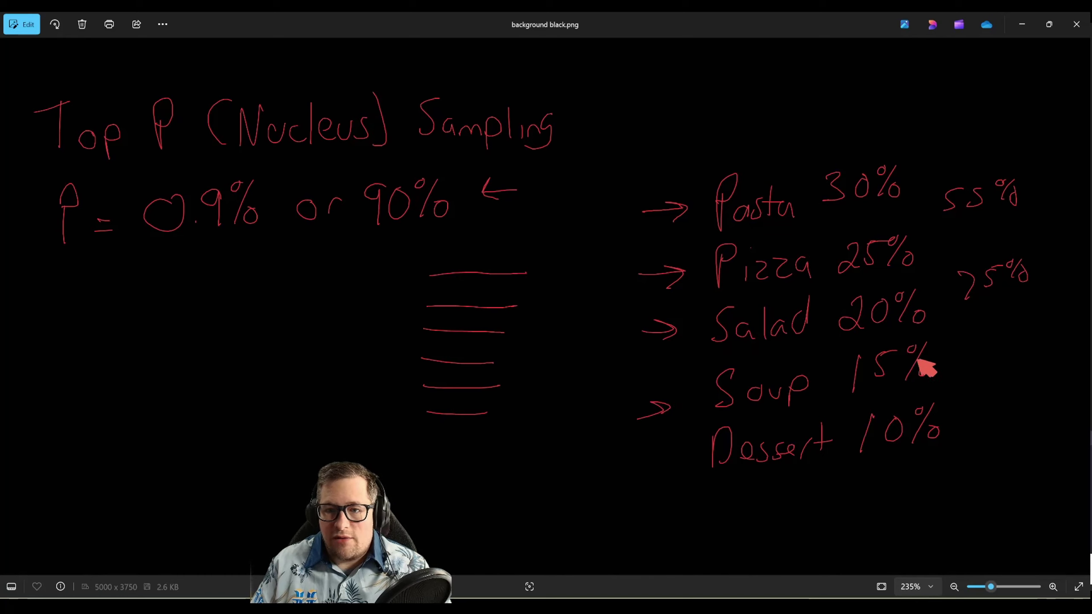
mouse_move(988, 327)
left_mouse_down()
mouse_move(984, 351)
mouse_move(1031, 320)
left_mouse_up()
left_click_drag(1048, 311, 1025, 338)
left_click_drag(1044, 329, 1045, 331)
left_click_drag(686, 450, 899, 449)
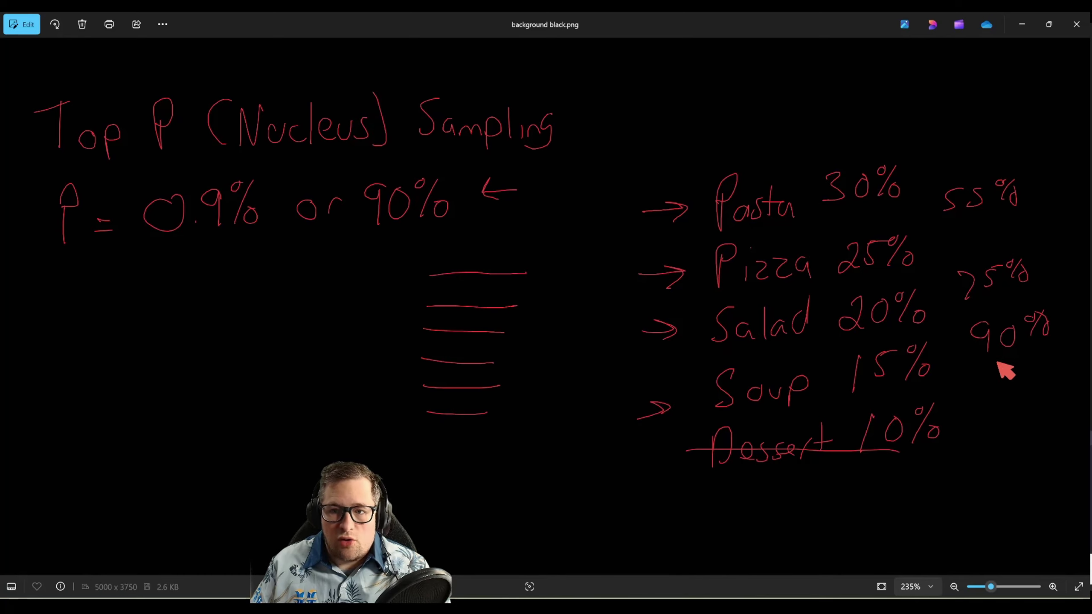
Underline the 90% total, and on the Min P Sampling sketch handwrite Control after Quality and Min P = 30% below.
left_click_drag(985, 363, 1044, 353)
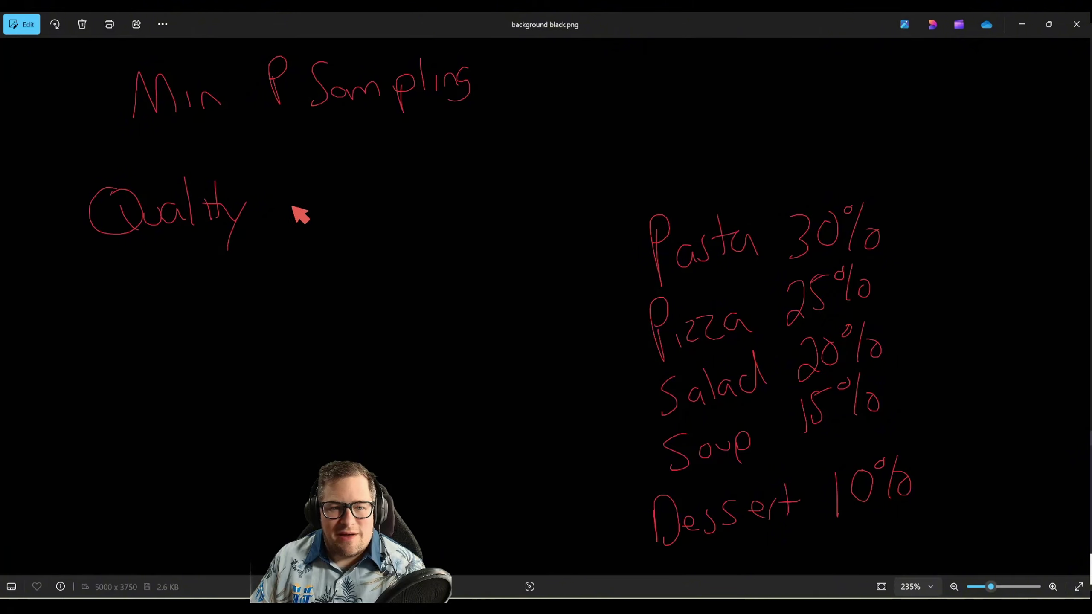
mouse_move(315, 167)
left_mouse_down()
mouse_move(329, 185)
mouse_move(412, 183)
left_mouse_up()
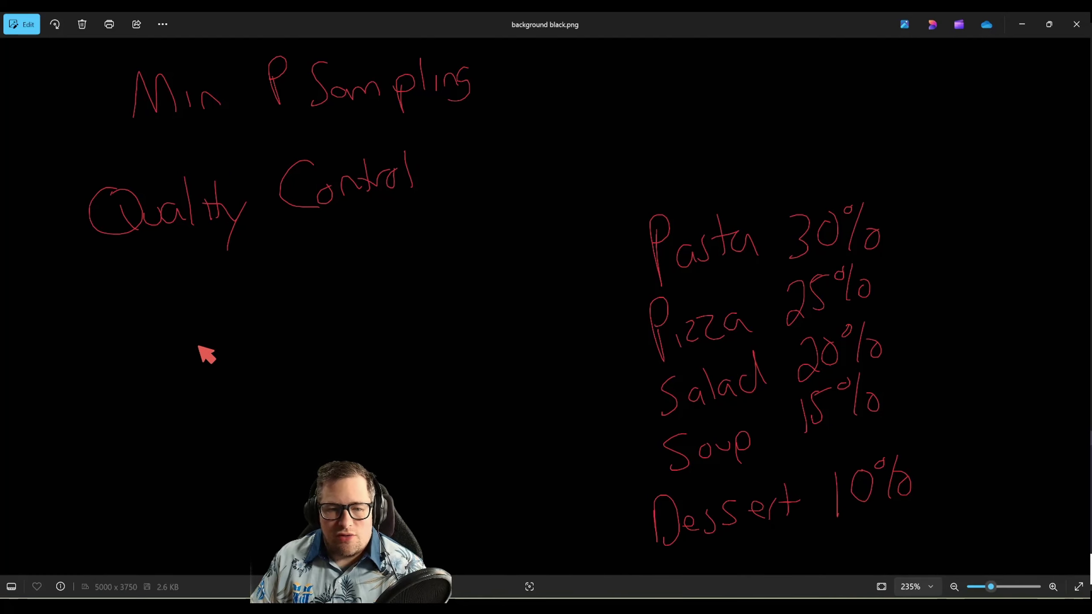
mouse_move(149, 296)
left_mouse_down()
mouse_move(177, 315)
mouse_move(280, 304)
mouse_move(282, 285)
mouse_move(353, 270)
mouse_move(378, 283)
mouse_move(417, 253)
mouse_move(419, 280)
mouse_move(431, 264)
left_mouse_up()
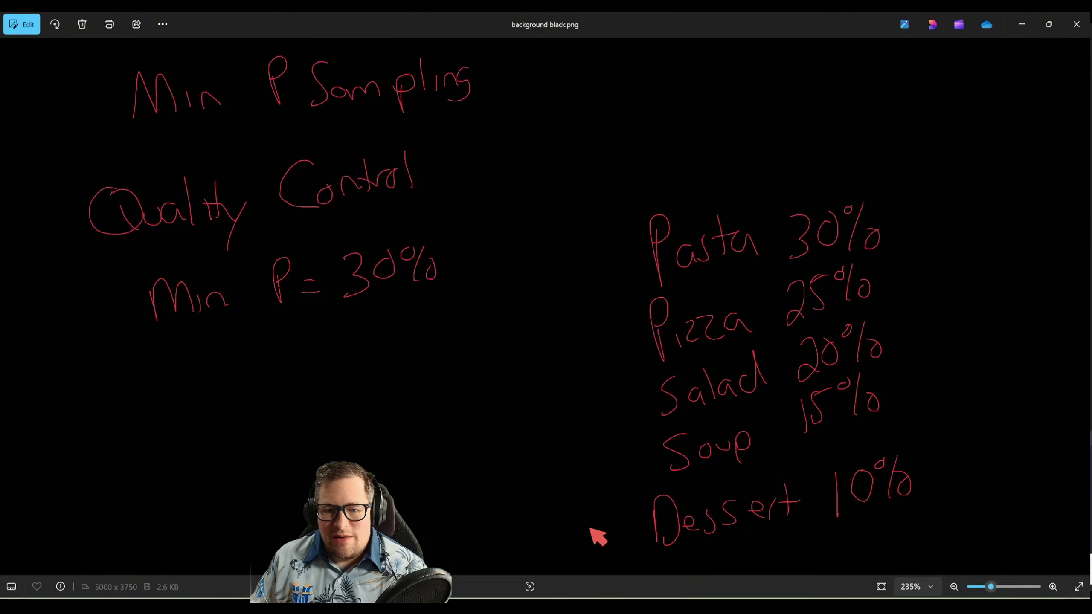
Draw small arrows beside the Dessert, Soup, Salad and Pizza entries.
mouse_move(589, 530)
left_mouse_down()
mouse_move(630, 525)
mouse_move(618, 535)
left_mouse_up()
left_click_drag(605, 479, 631, 474)
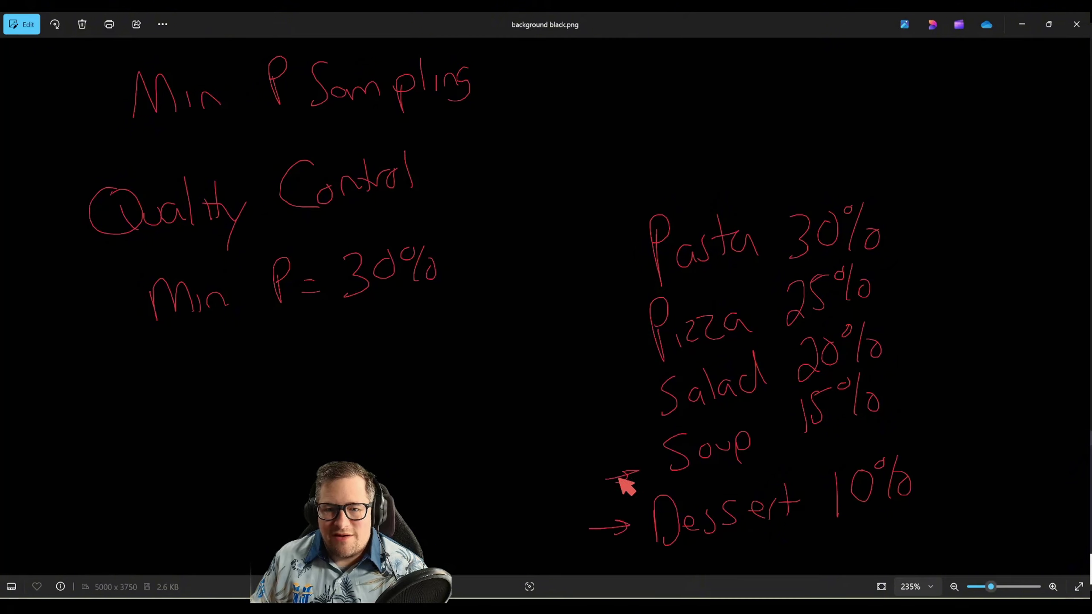
left_click_drag(611, 433, 639, 417)
left_click_drag(598, 365, 637, 355)
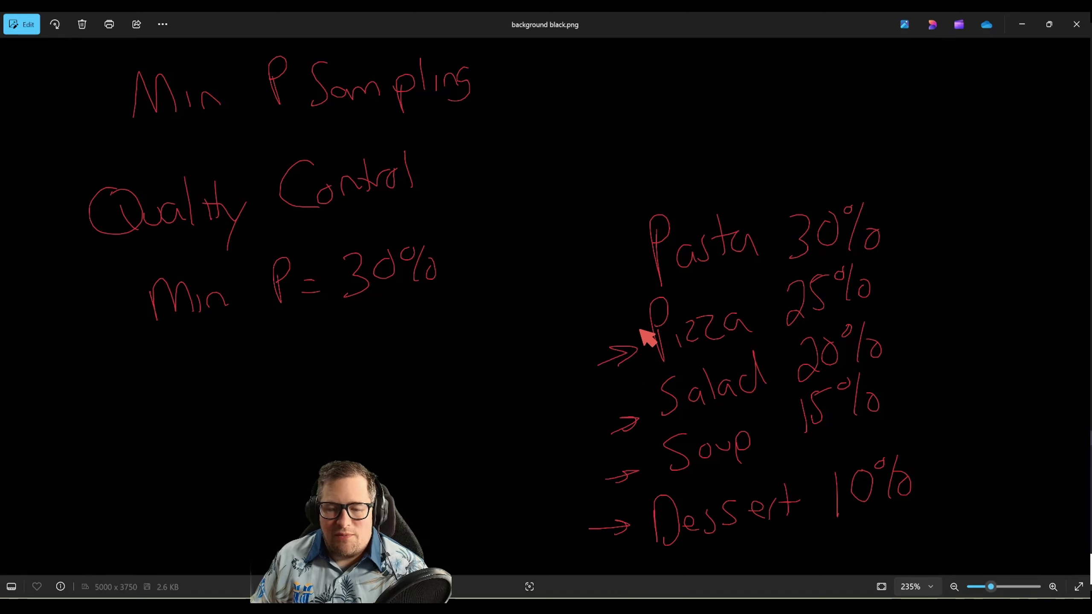
Draw a cutoff line between Pasta and Pizza, and handwrite 20% below the 30% with a short cutoff line beside Soup.
left_click_drag(610, 304, 940, 241)
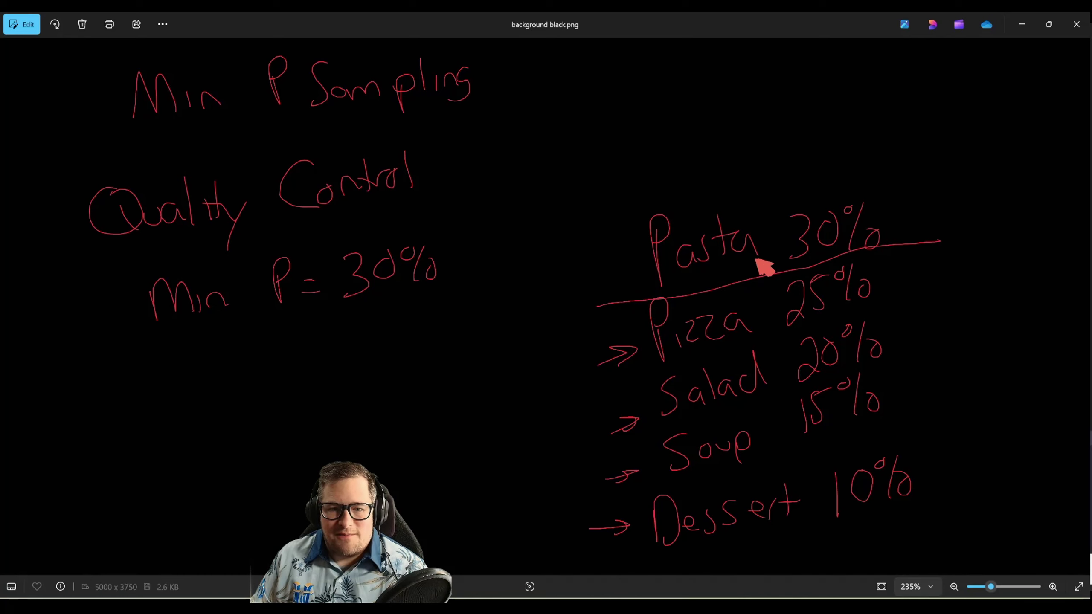
mouse_move(357, 306)
left_mouse_down()
mouse_move(381, 329)
mouse_move(406, 297)
mouse_move(440, 305)
left_mouse_up()
left_click_drag(579, 465, 628, 452)
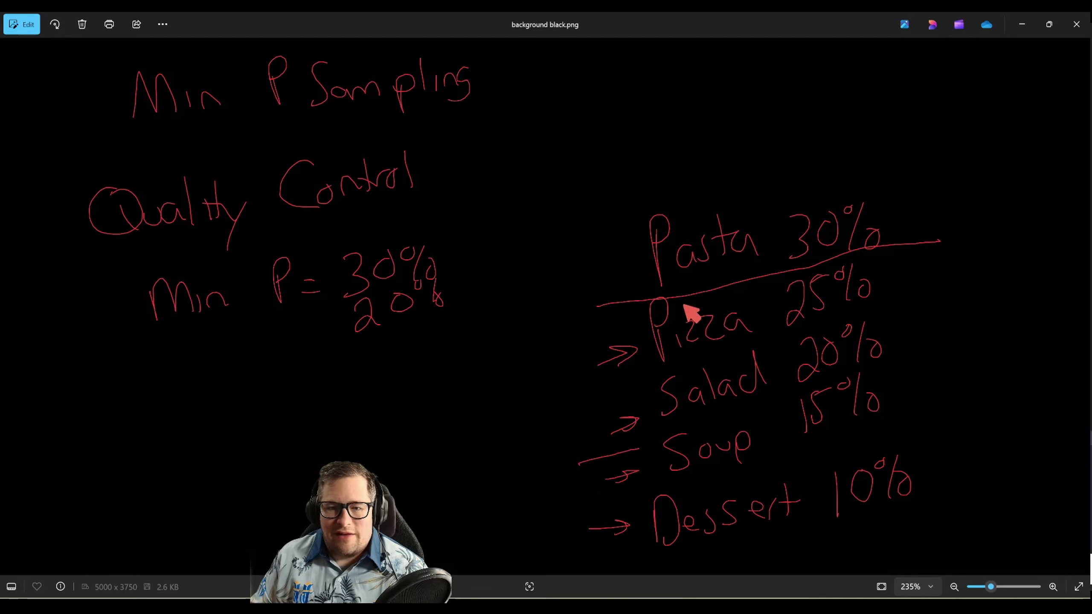
Clear all annotations and handwrite Top K with an arrow leading to First Bouncer on the blank background.
key("e")
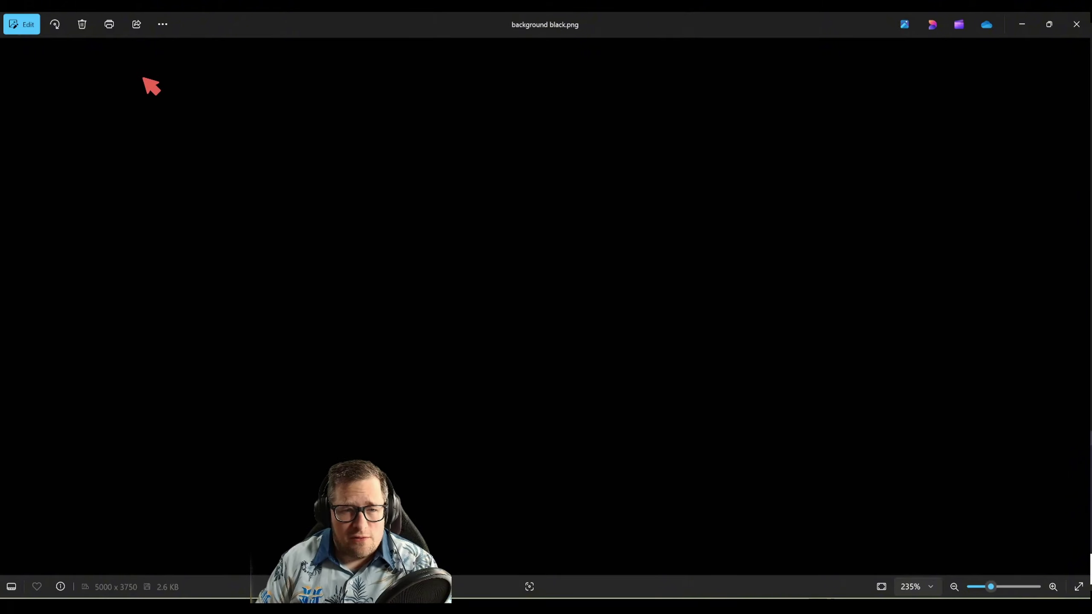
mouse_move(124, 59)
left_mouse_down()
mouse_move(129, 103)
mouse_move(135, 54)
mouse_move(169, 91)
left_mouse_up()
left_click_drag(204, 58, 205, 96)
mouse_move(218, 74)
left_mouse_down()
mouse_move(208, 79)
mouse_move(221, 94)
mouse_move(287, 97)
left_mouse_up()
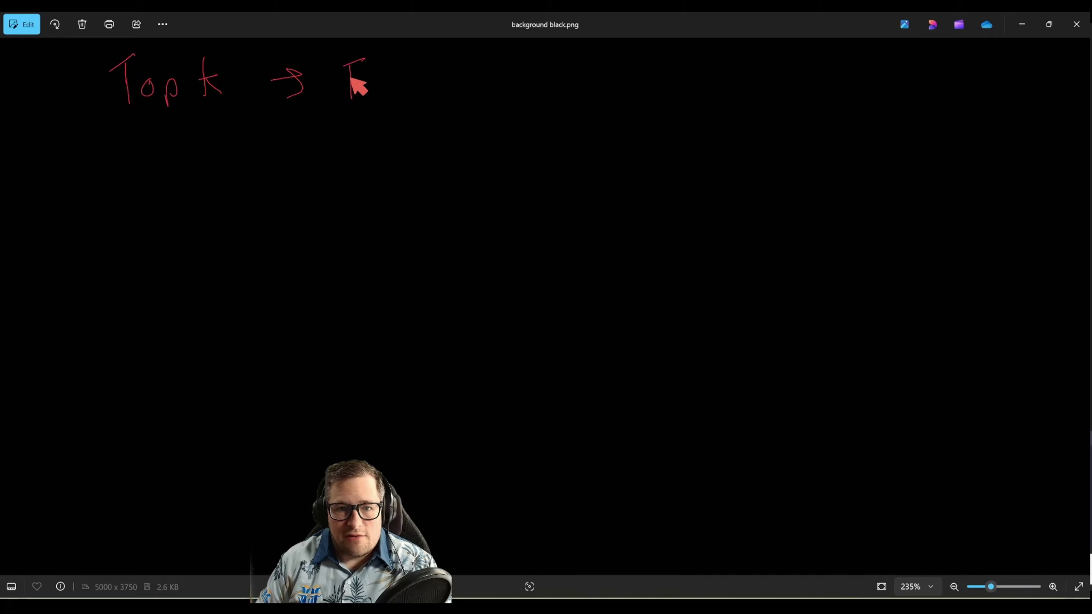
left_click_drag(395, 97, 424, 98)
mouse_move(413, 82)
left_mouse_down()
mouse_move(442, 80)
mouse_move(473, 97)
left_mouse_up()
mouse_move(472, 64)
left_mouse_down()
mouse_move(490, 94)
mouse_move(577, 91)
left_mouse_up()
left_click_drag(580, 94, 594, 80)
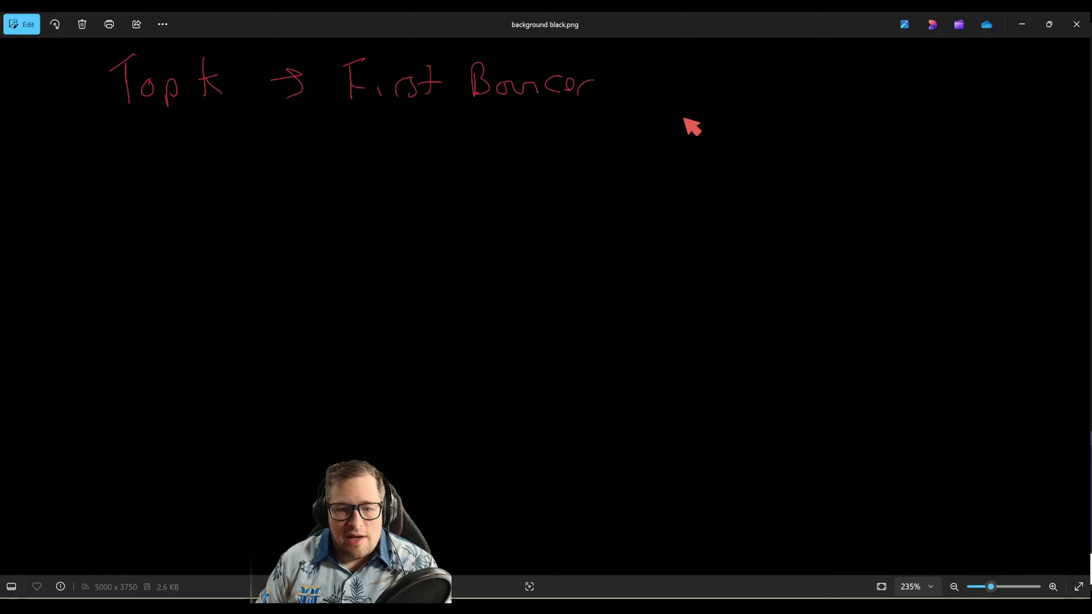
Extend the First Bouncer line with an arrow to a handwritten 100, and underline Top K.
mouse_move(657, 81)
left_mouse_down()
mouse_move(686, 78)
mouse_move(674, 92)
left_mouse_up()
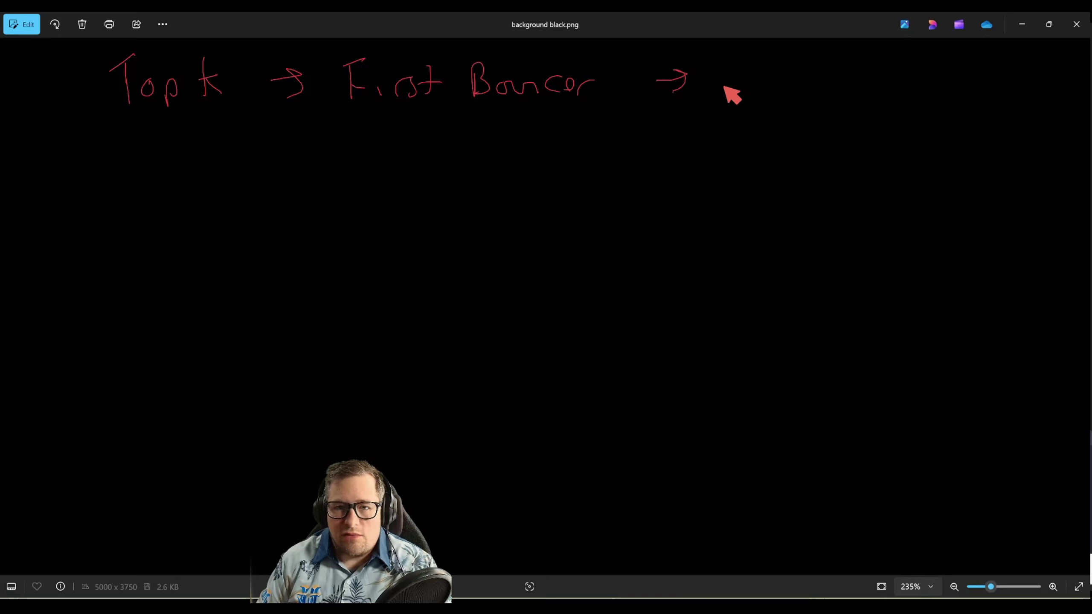
mouse_move(724, 65)
left_mouse_down()
mouse_move(727, 98)
mouse_move(753, 69)
left_mouse_up()
mouse_move(779, 69)
left_mouse_down()
mouse_move(787, 76)
mouse_move(778, 69)
left_mouse_up()
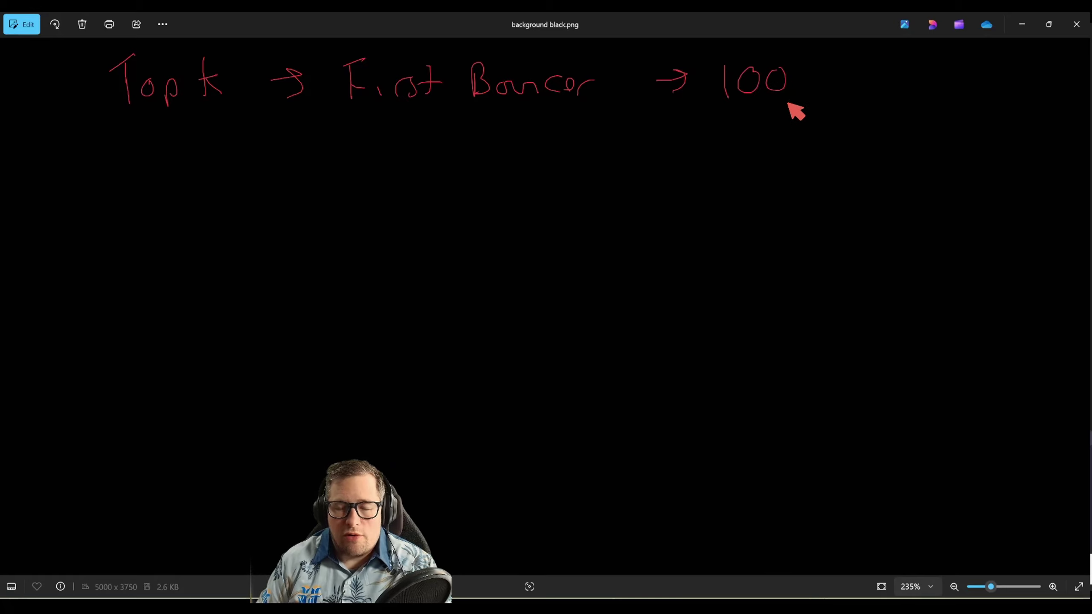
left_click_drag(111, 105, 231, 99)
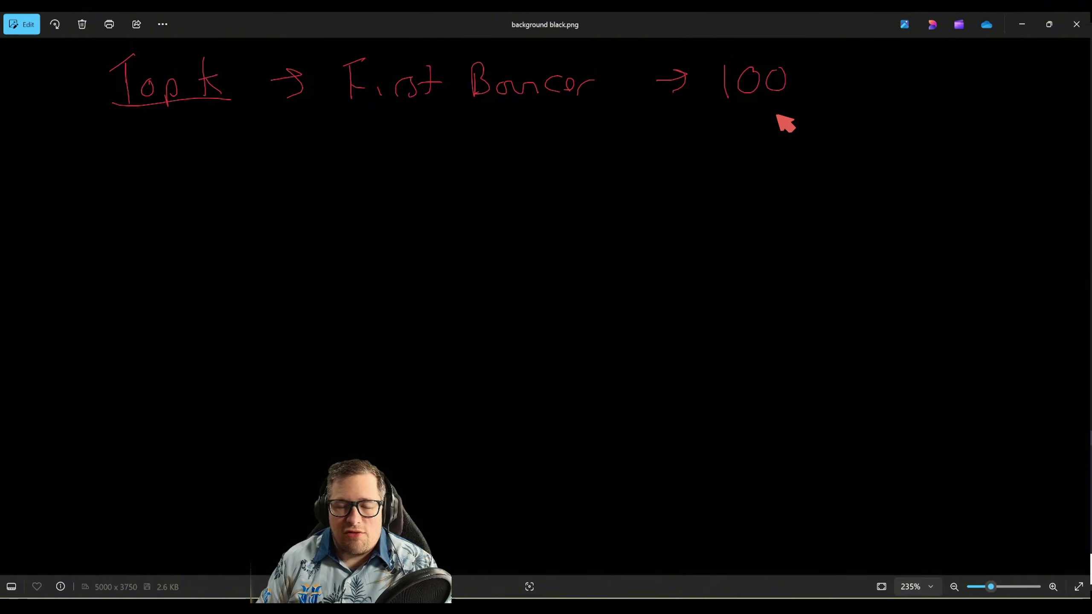